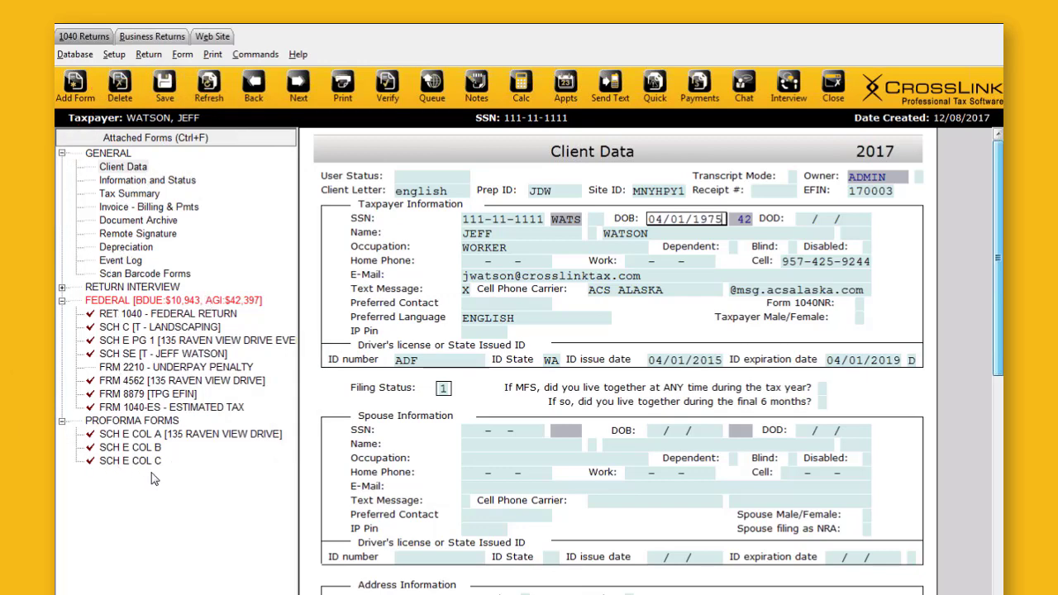
Step: Open the landscaping Schedule C from the attached federal forms and review its business details
left_click(175, 329)
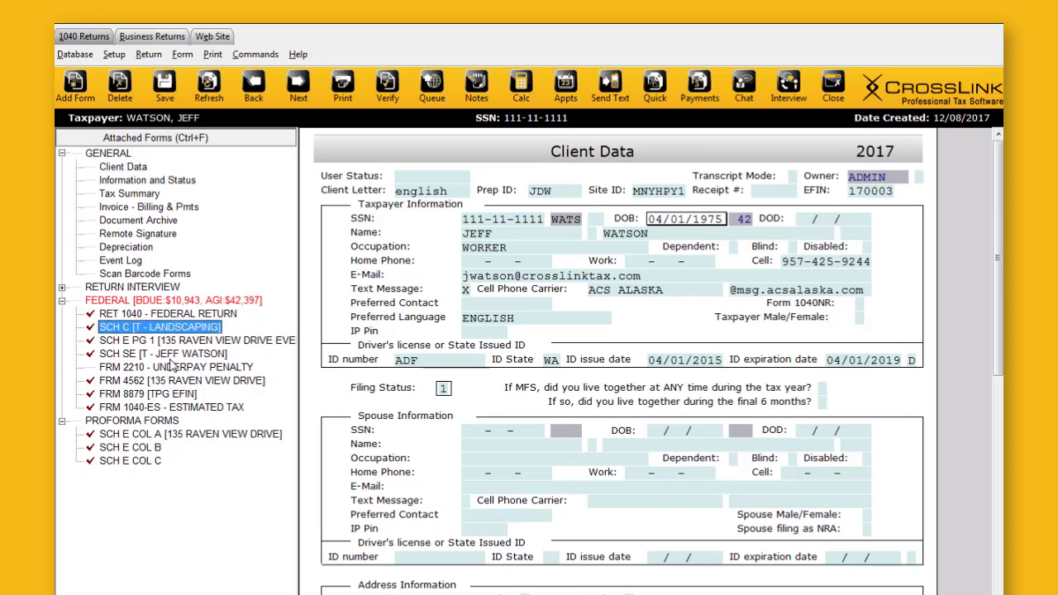
double_click(176, 330)
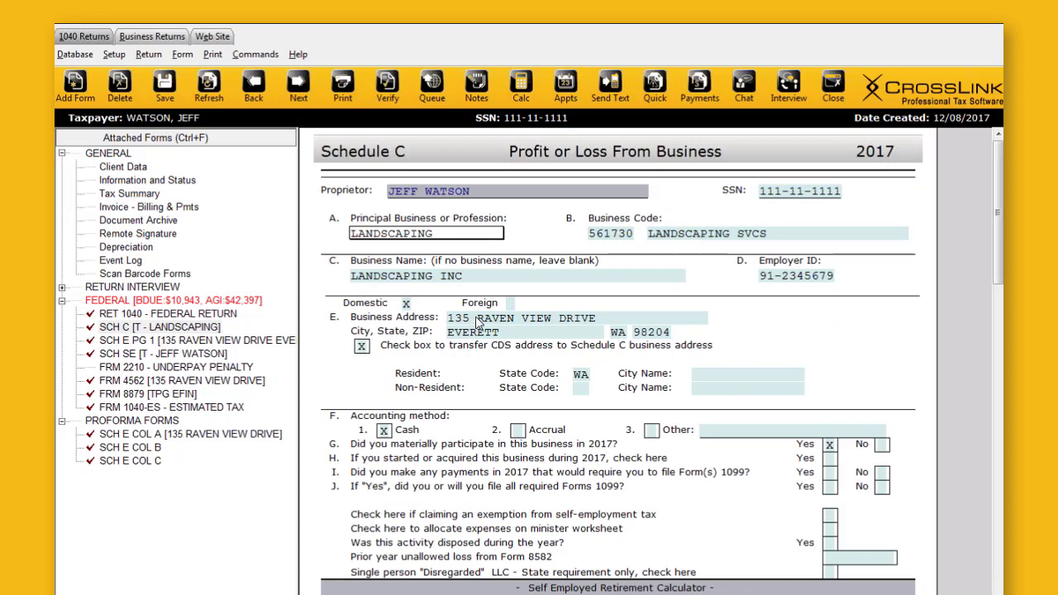
scroll(633, 328, "down", 1)
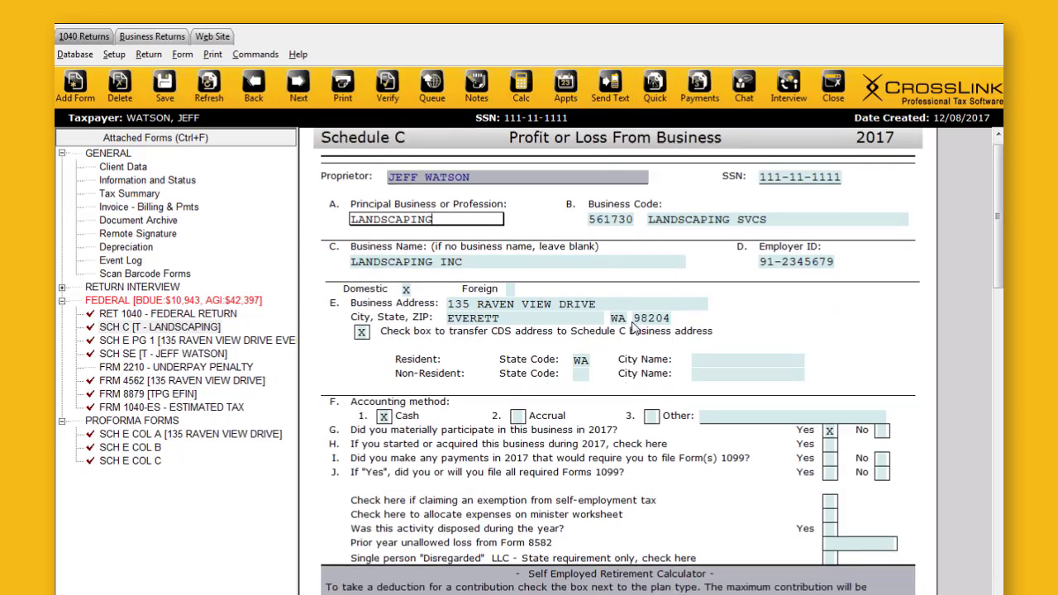
scroll(633, 329, "down", 5)
scroll(634, 329, "up", 2)
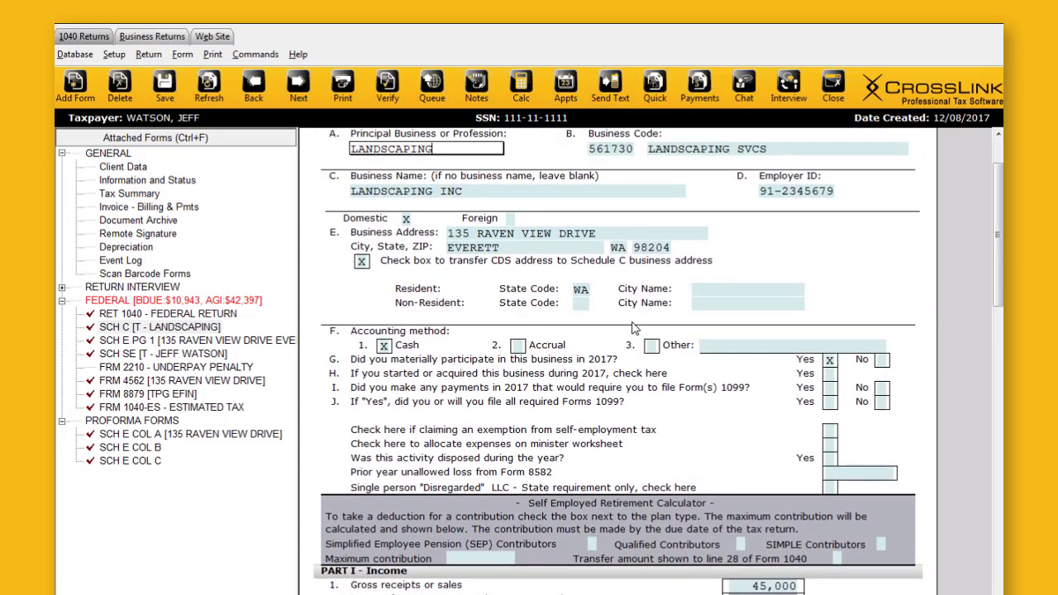
scroll(633, 329, "up", 4)
Step: Open the Client Data form and review it down to the referral and health care coverage sections
left_click(134, 167)
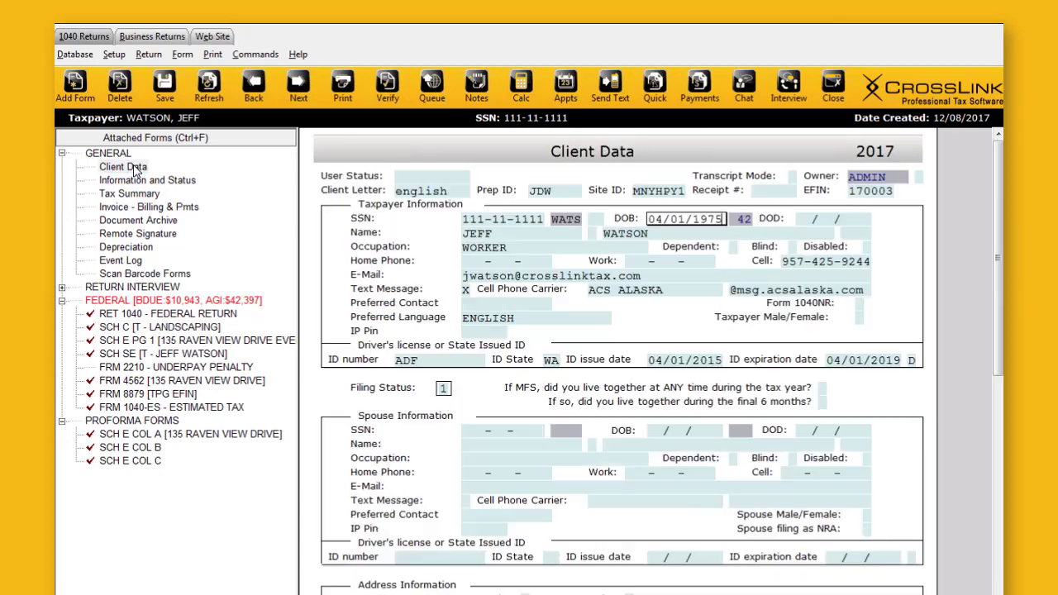
left_click_drag(1001, 298, 1000, 518)
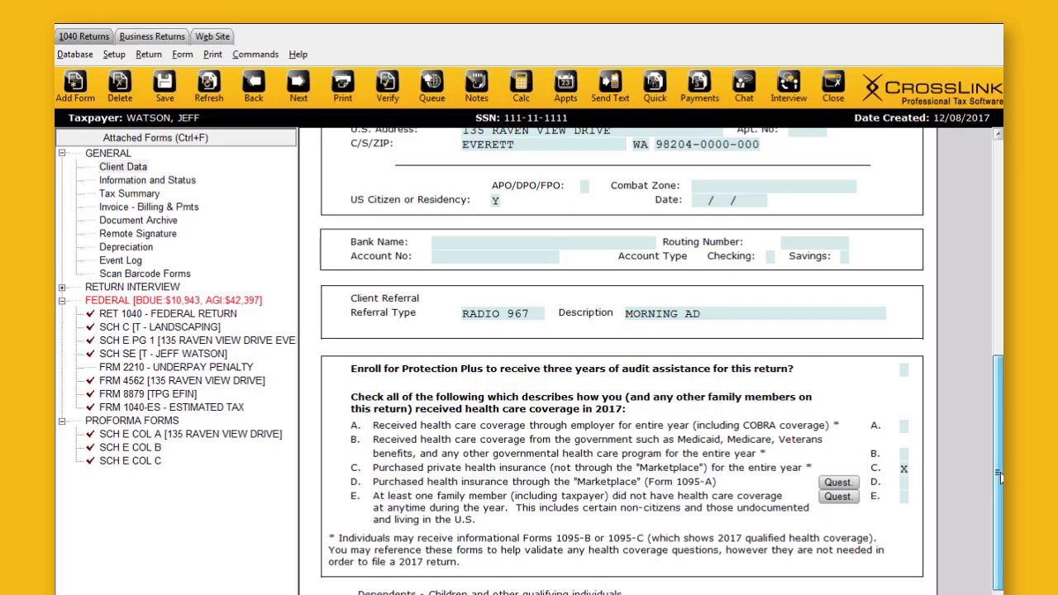
left_click_drag(1001, 478, 986, 205)
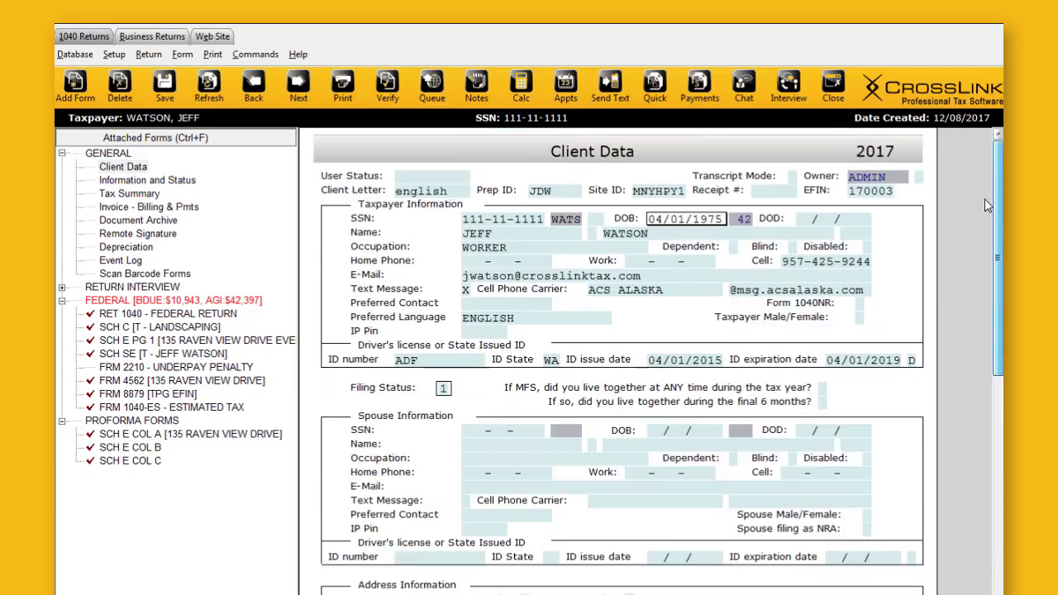
Step: Return to the landscaping Schedule C and review its gross receipts in Part I and the expense lines in Part II
left_click(162, 327)
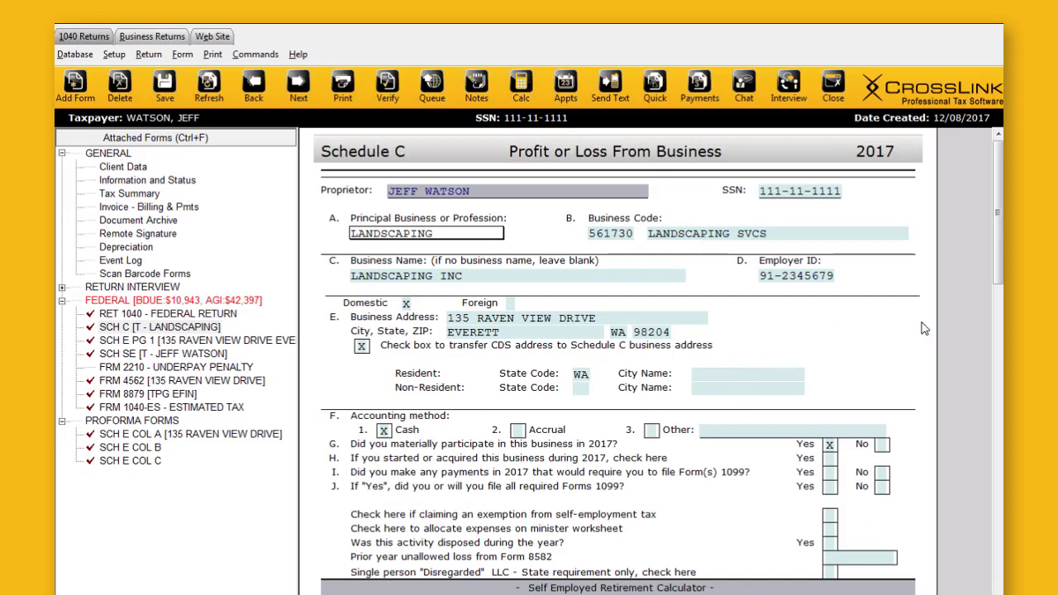
left_click_drag(998, 239, 998, 291)
left_click(778, 478)
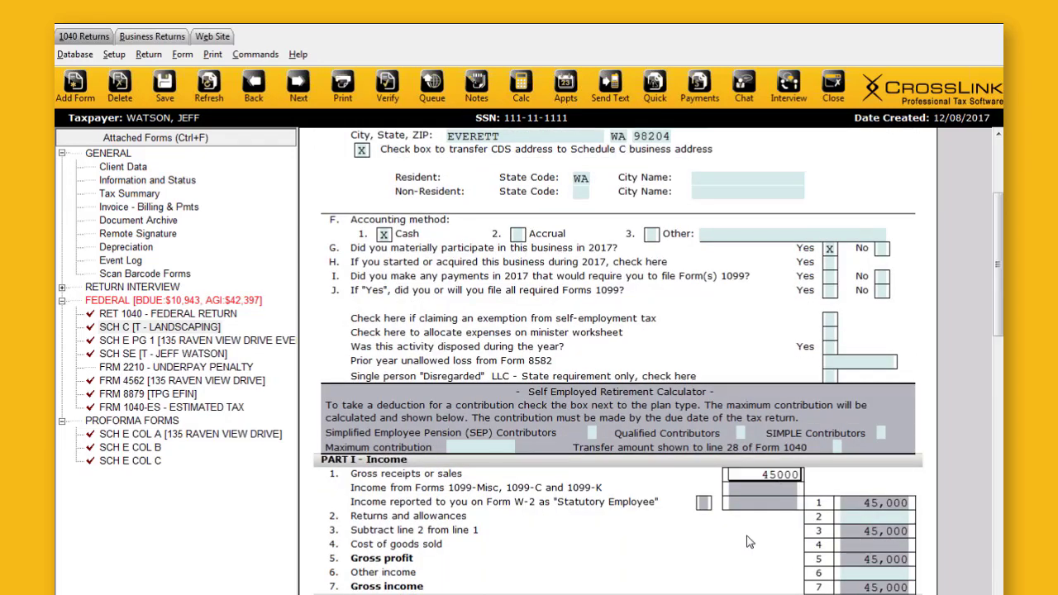
scroll(533, 355, "down", 5)
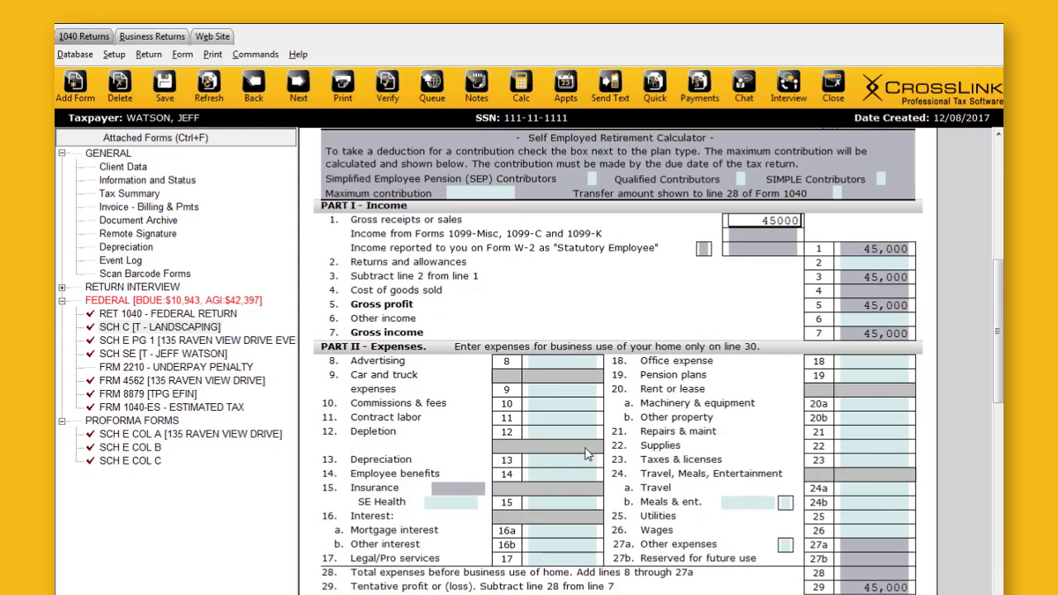
Step: Open Schedule E page 1 and review the rental property's details, rents received and expense lines
left_click(168, 340)
double_click(192, 346)
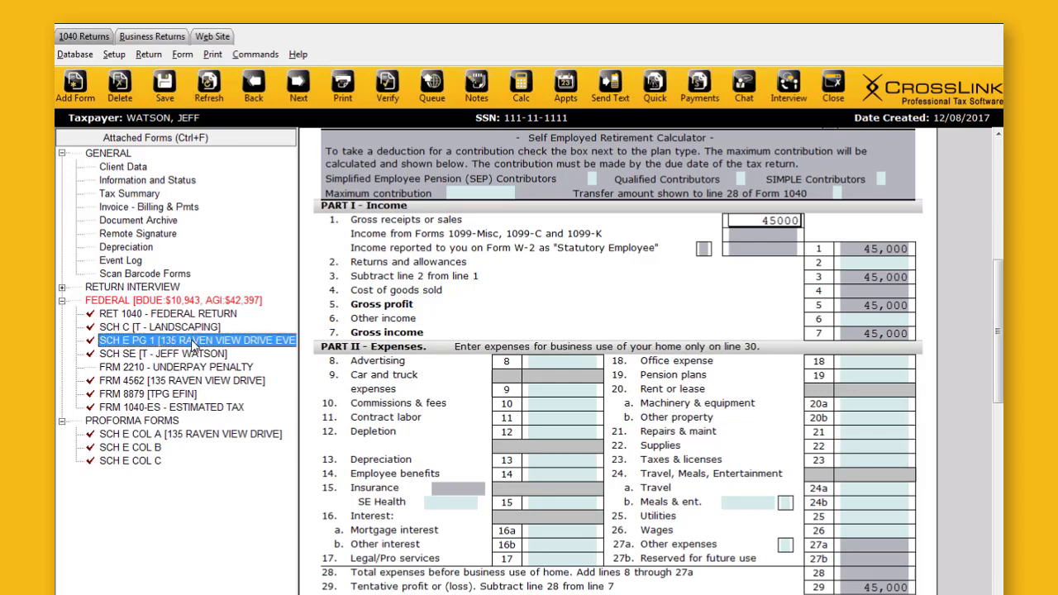
scroll(546, 526, "down", 5)
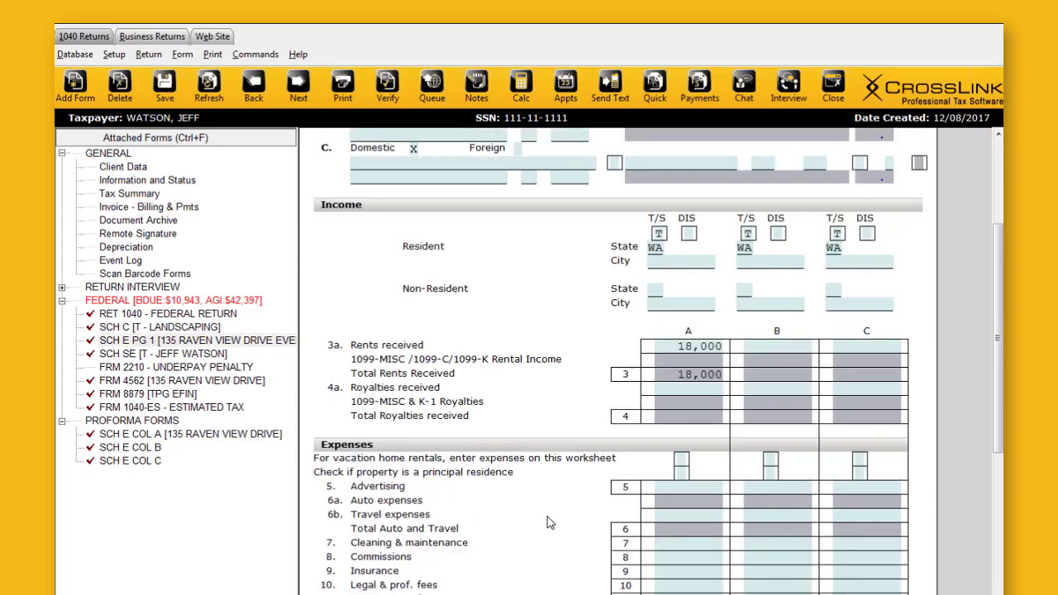
scroll(492, 529, "down", 4)
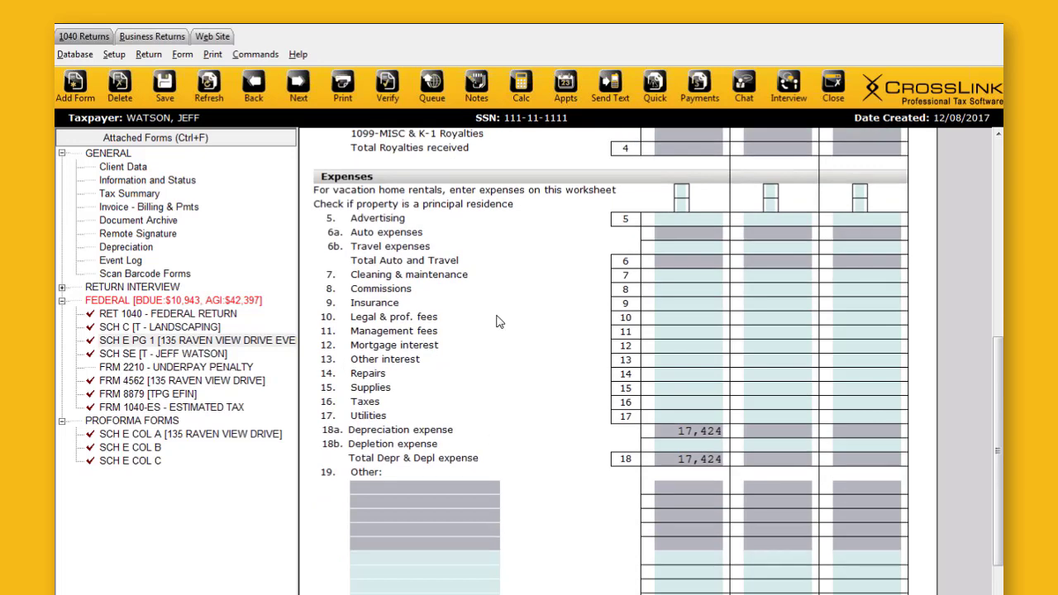
scroll(592, 554, "up", 4)
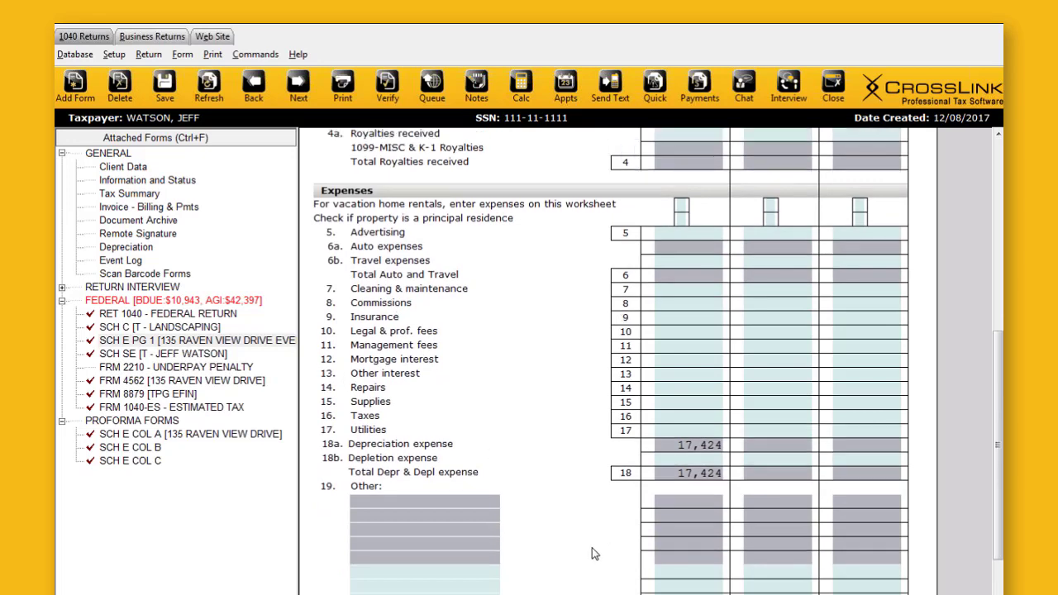
scroll(592, 554, "up", 2)
scroll(592, 548, "up", 6)
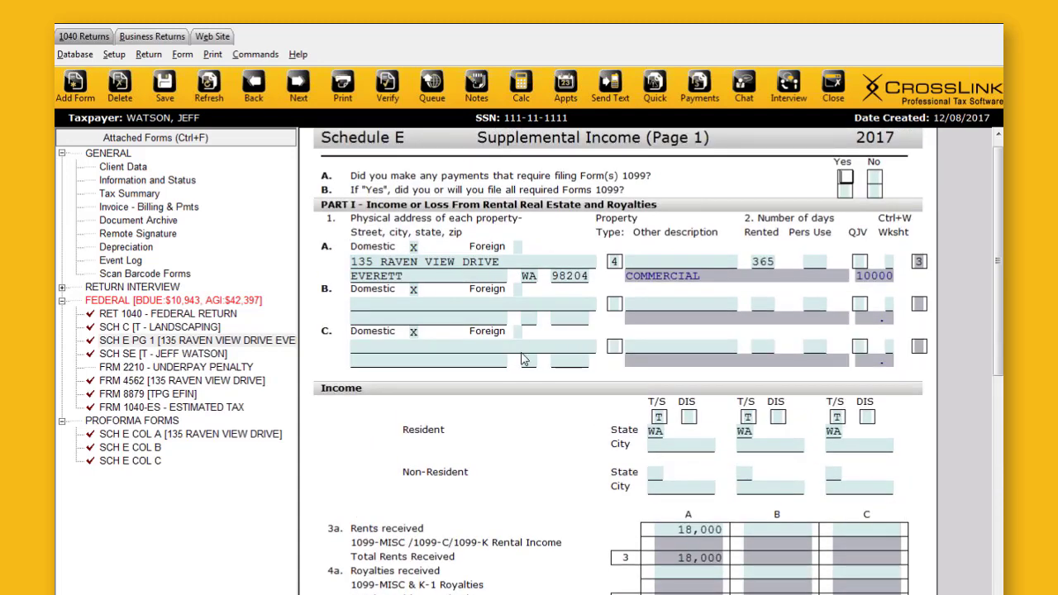
scroll(526, 359, "up", 1)
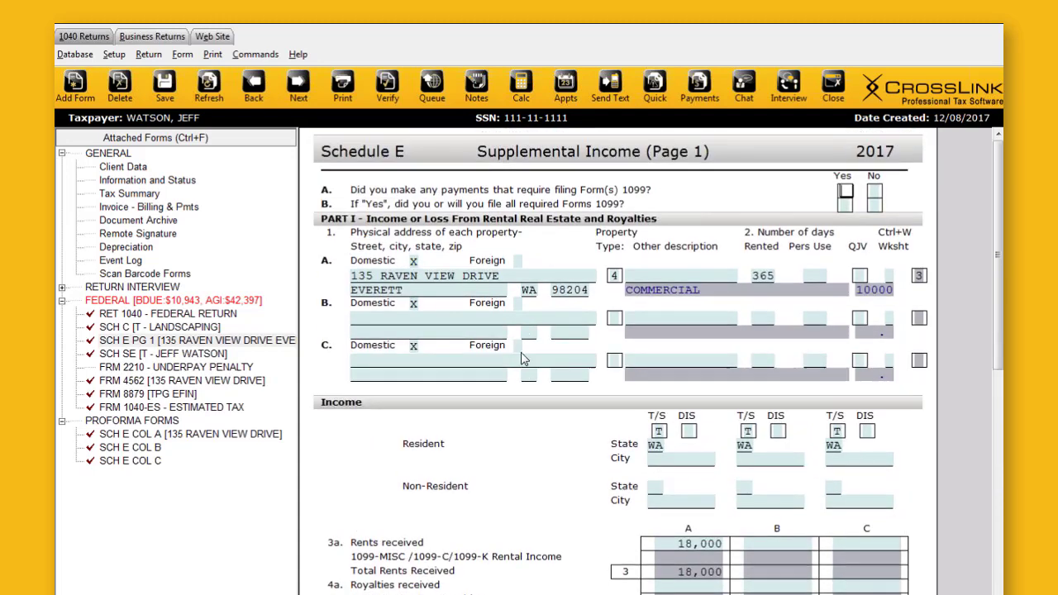
Step: Expand the Return Interview group, open the Adjustments/Deductions interview and review its questions and the state sales taxes entry
left_click(127, 222)
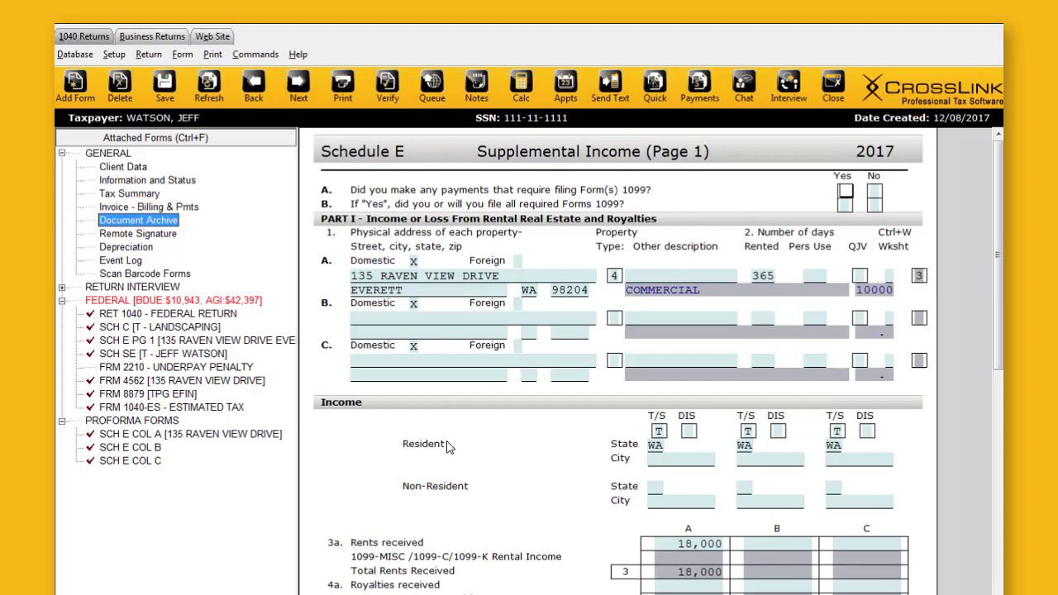
left_click(62, 289)
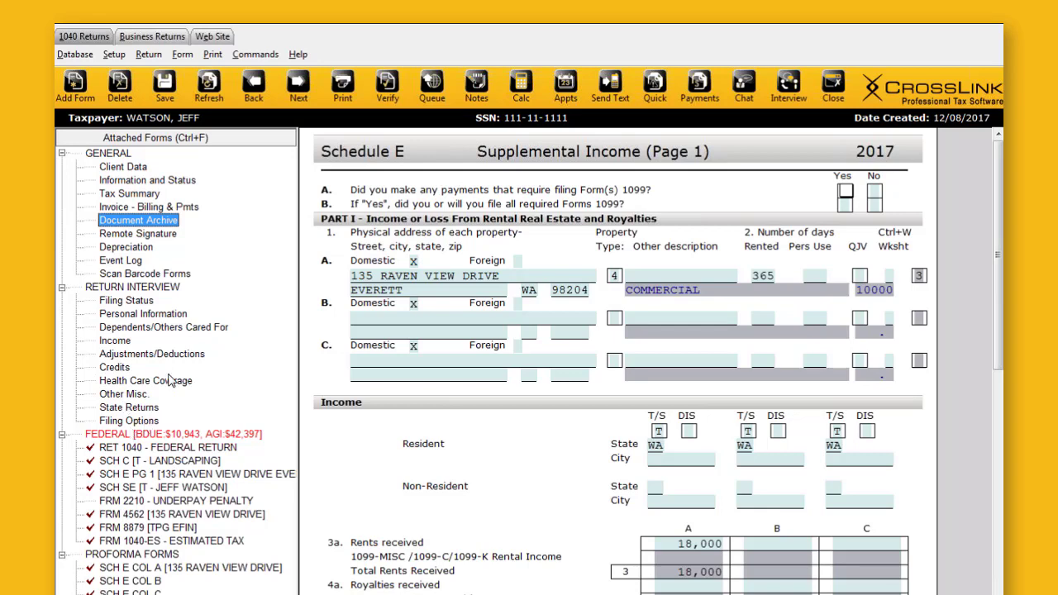
left_click(145, 356)
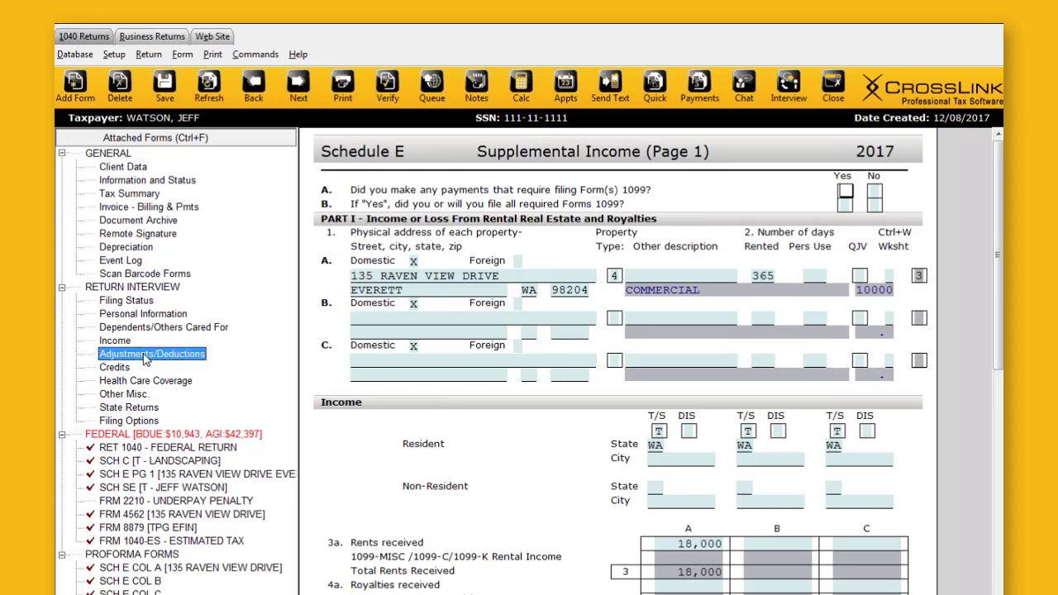
scroll(366, 334, "down", 3)
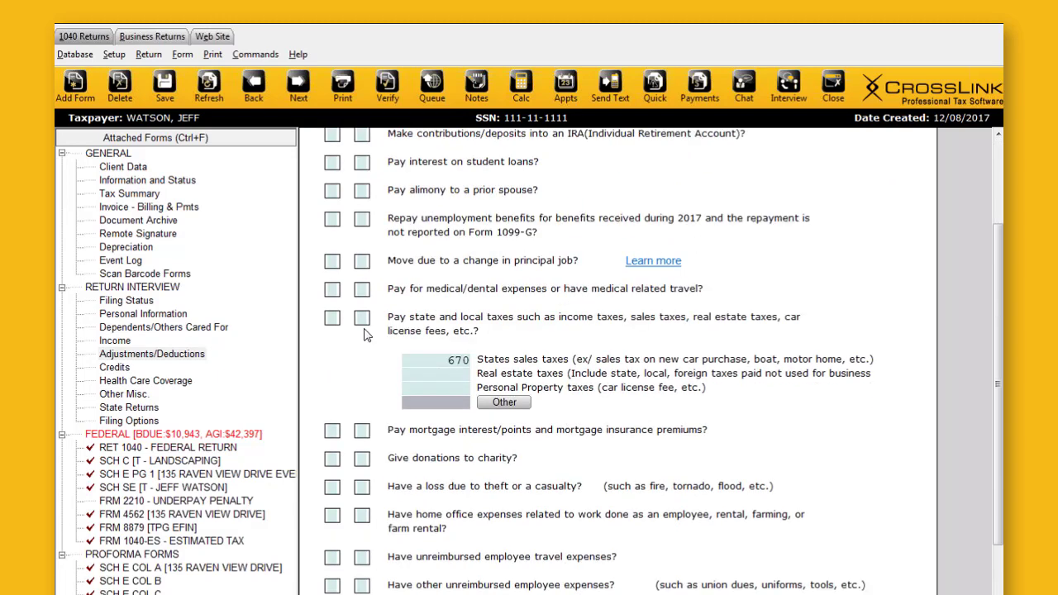
left_click(455, 362)
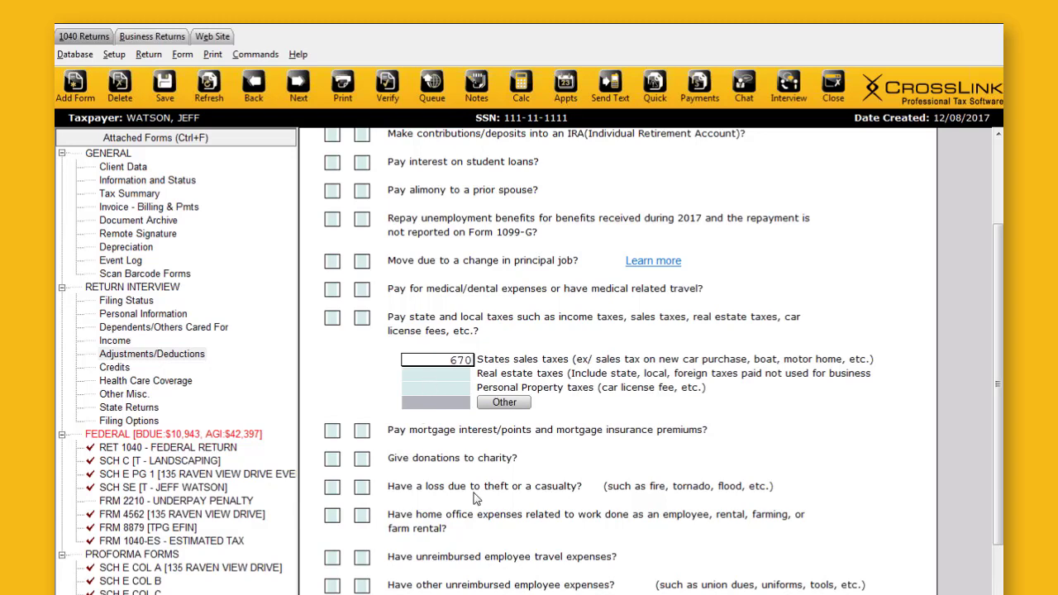
scroll(475, 498, "down", 3)
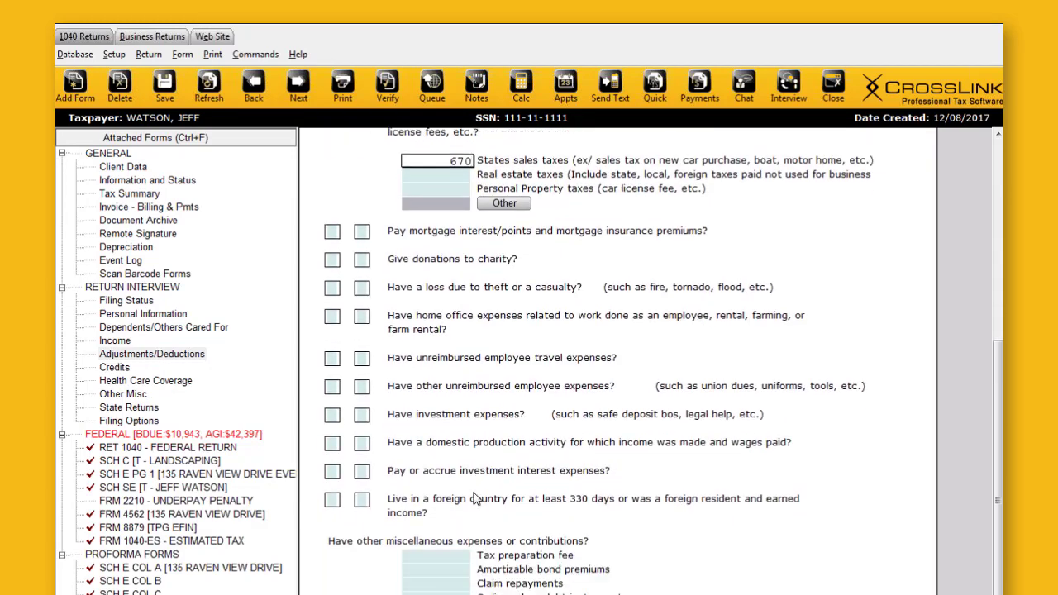
scroll(475, 497, "up", 9)
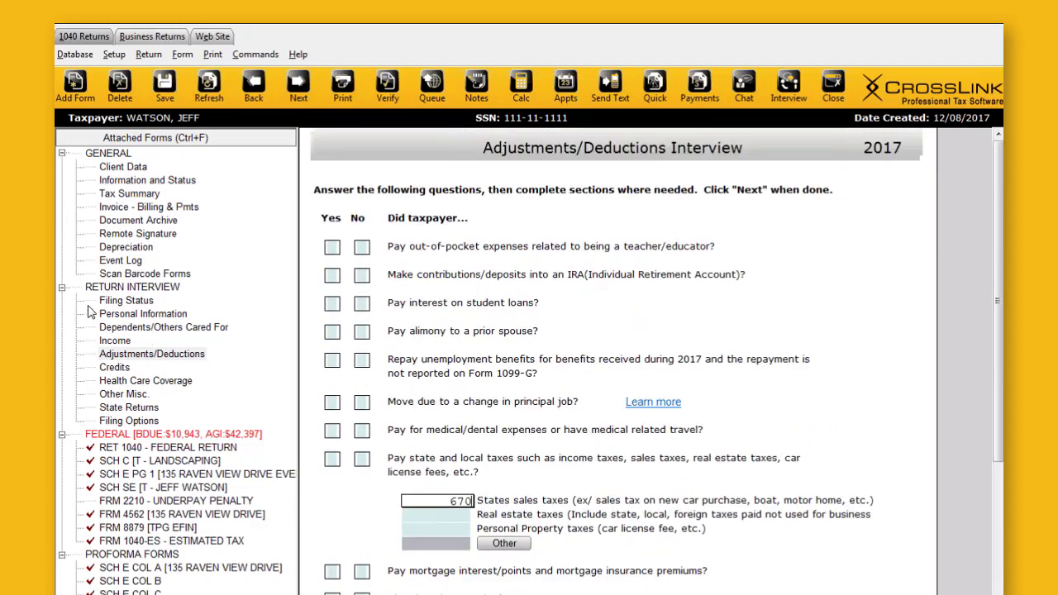
Step: Reopen the landscaping Schedule C for viewing and locate Schedule E page 1 among the attached federal forms
left_click(62, 290)
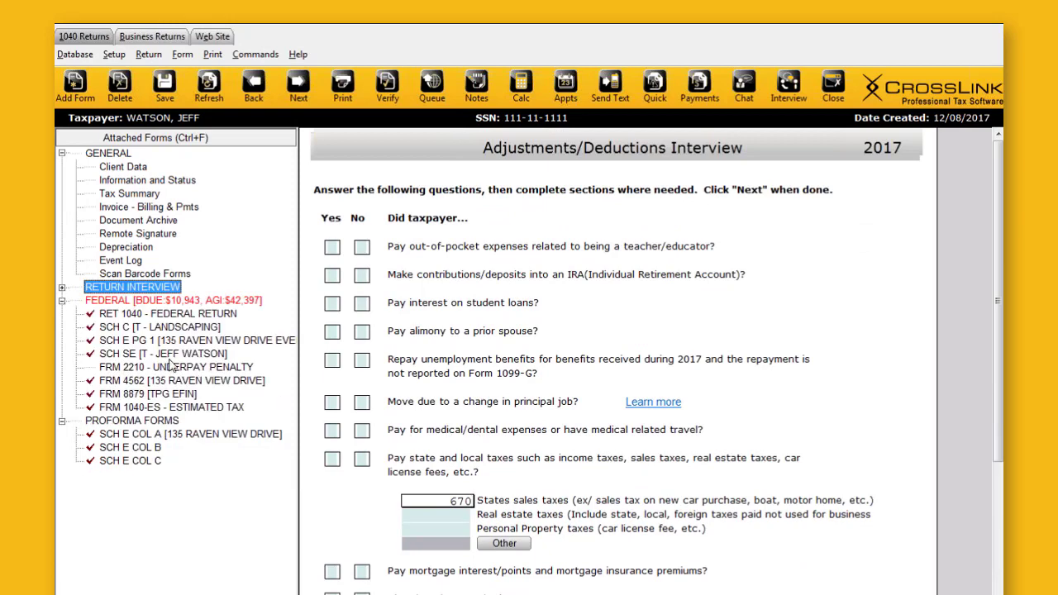
left_click(171, 328)
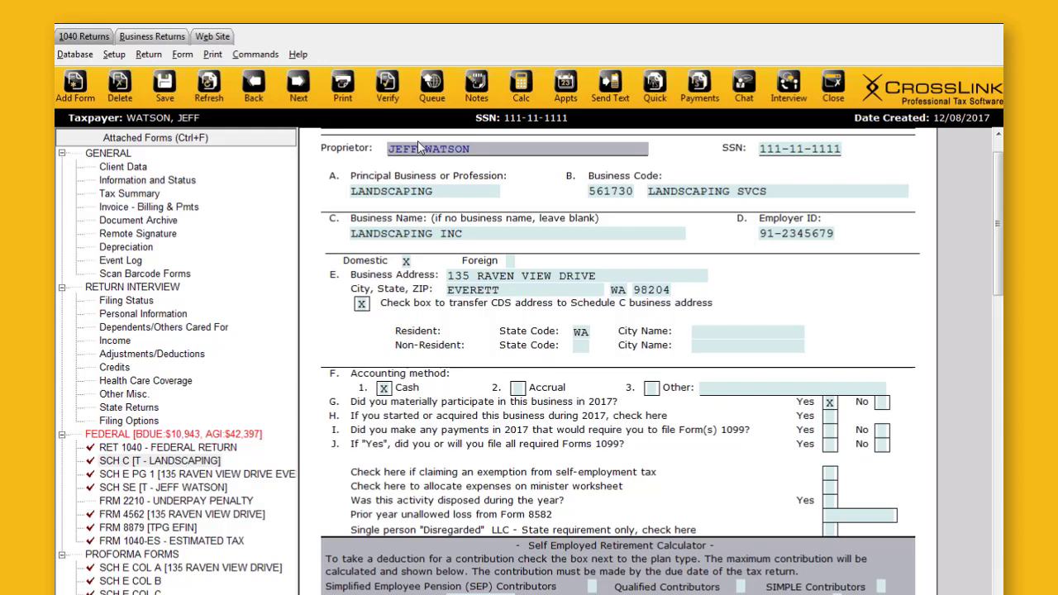
scroll(766, 294, "up", 1)
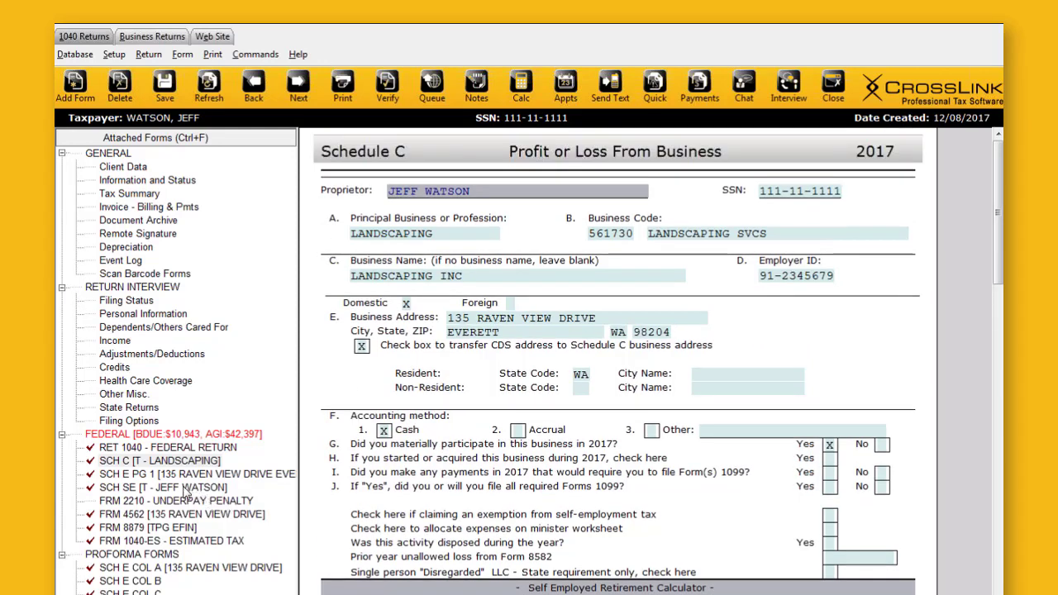
left_click(179, 486)
left_click(175, 464)
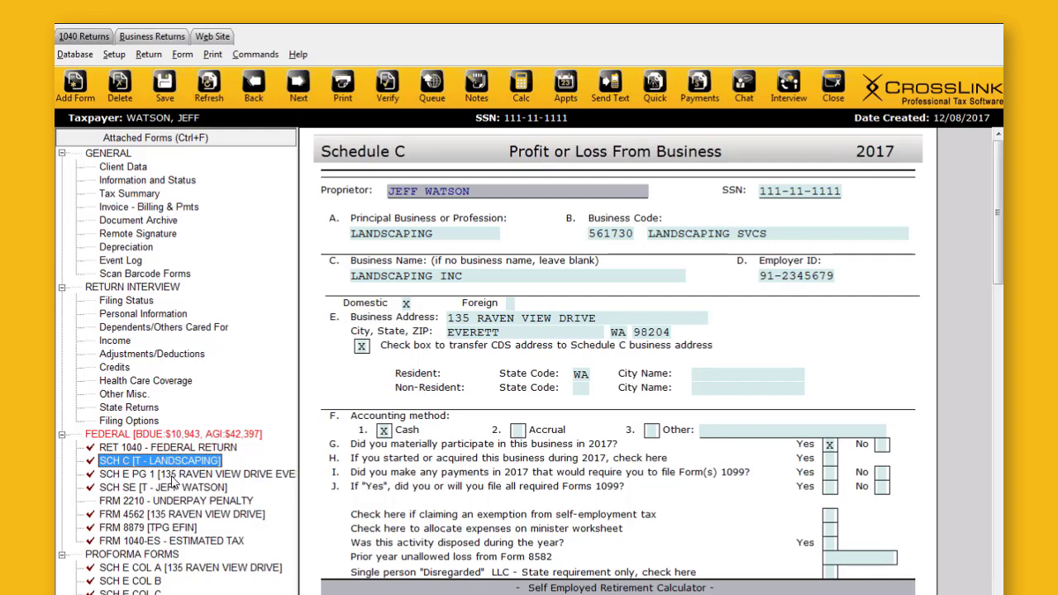
left_click(171, 477)
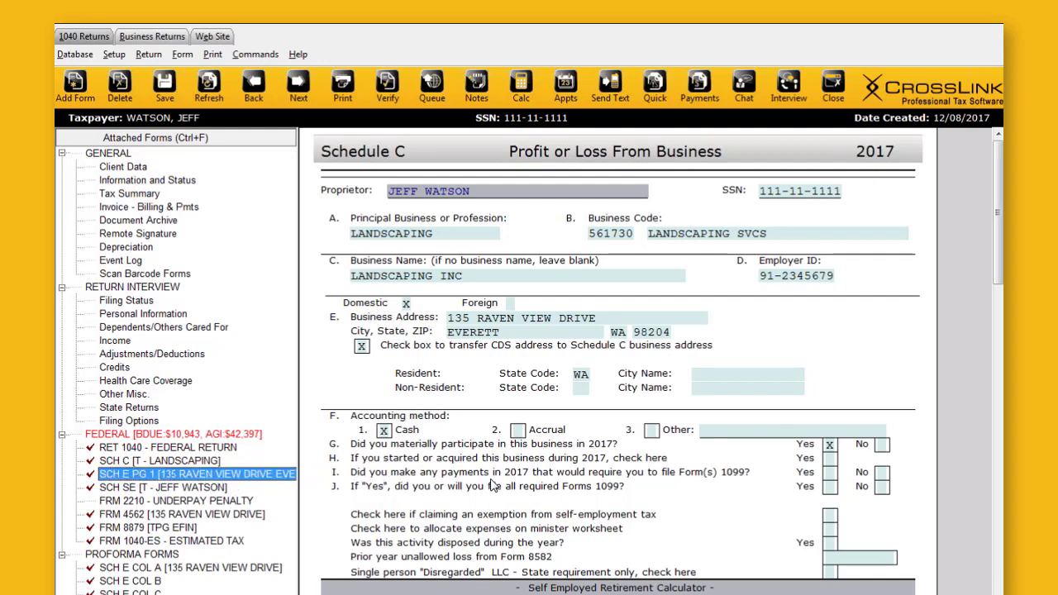
Step: Open the Depreciation list of forms, compare the Schedule C landscaping and Schedule E rental entries, and close the list
left_click(142, 248)
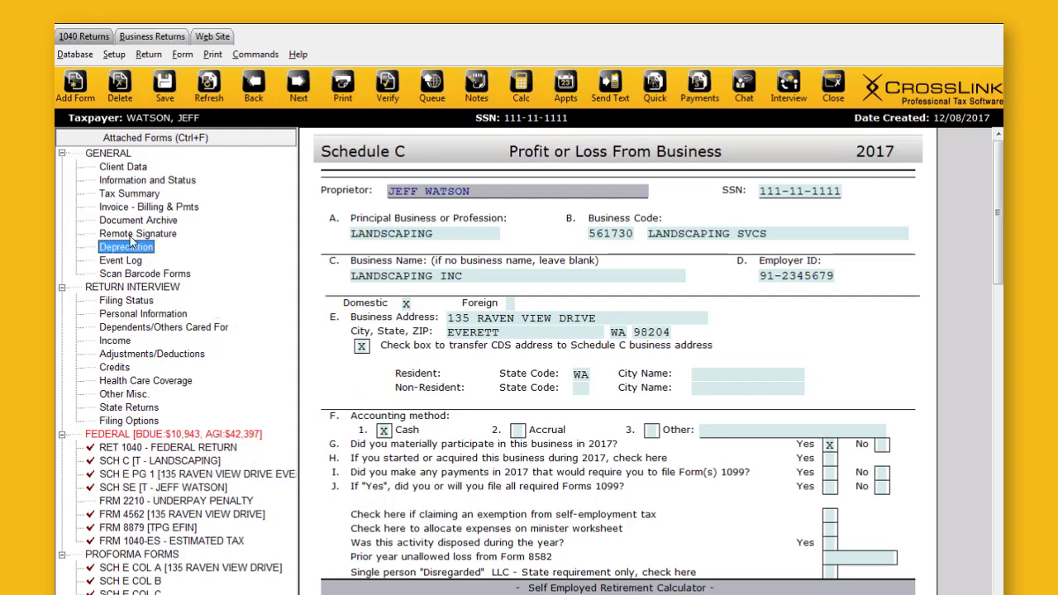
double_click(128, 248)
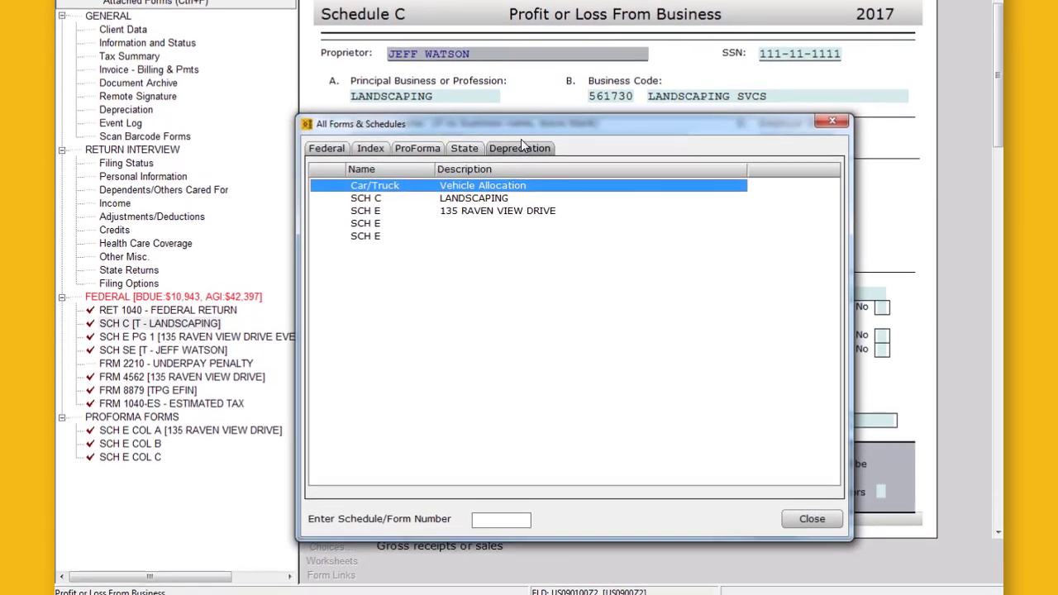
left_click(378, 195)
left_click(380, 207)
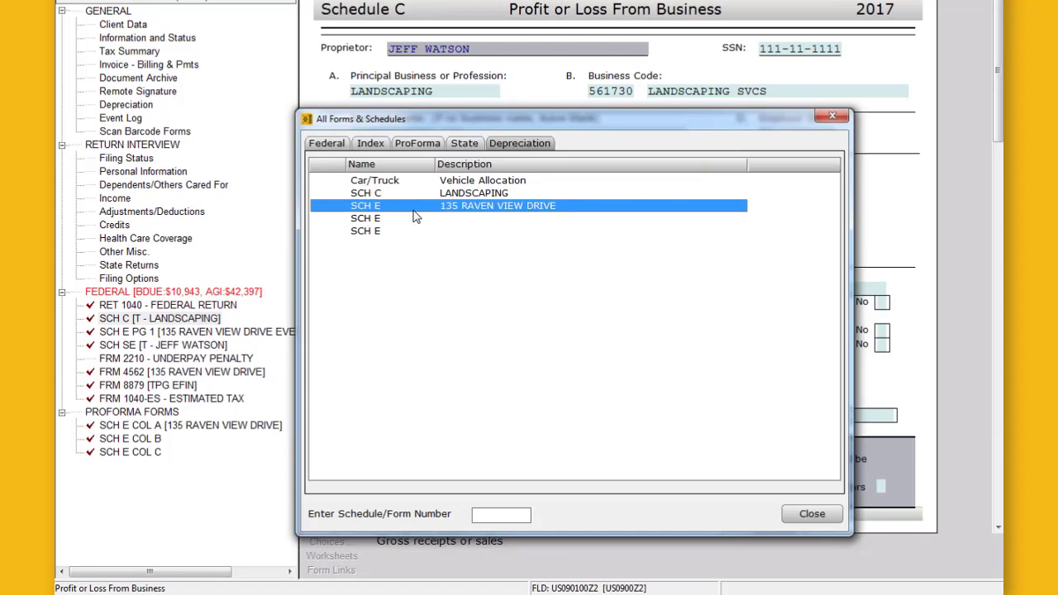
left_click(482, 196)
left_click(480, 206)
left_click(481, 195)
left_click(475, 206)
left_click(478, 195)
left_click(477, 207)
left_click(473, 195)
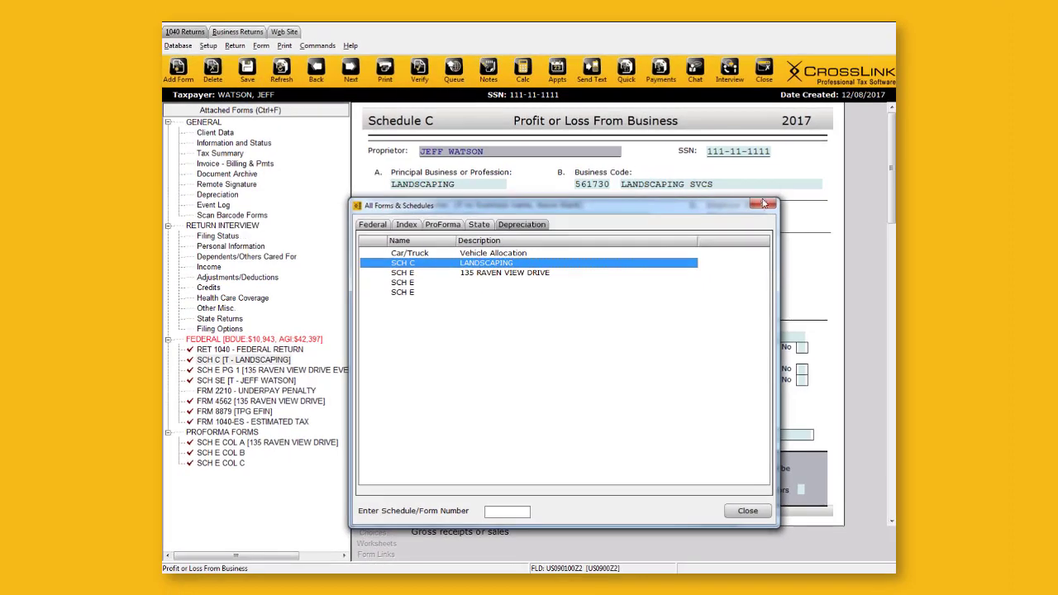
left_click(765, 207)
Step: Add a second federal Schedule C to the return as a new taxpayer's occurrence
left_click(177, 70)
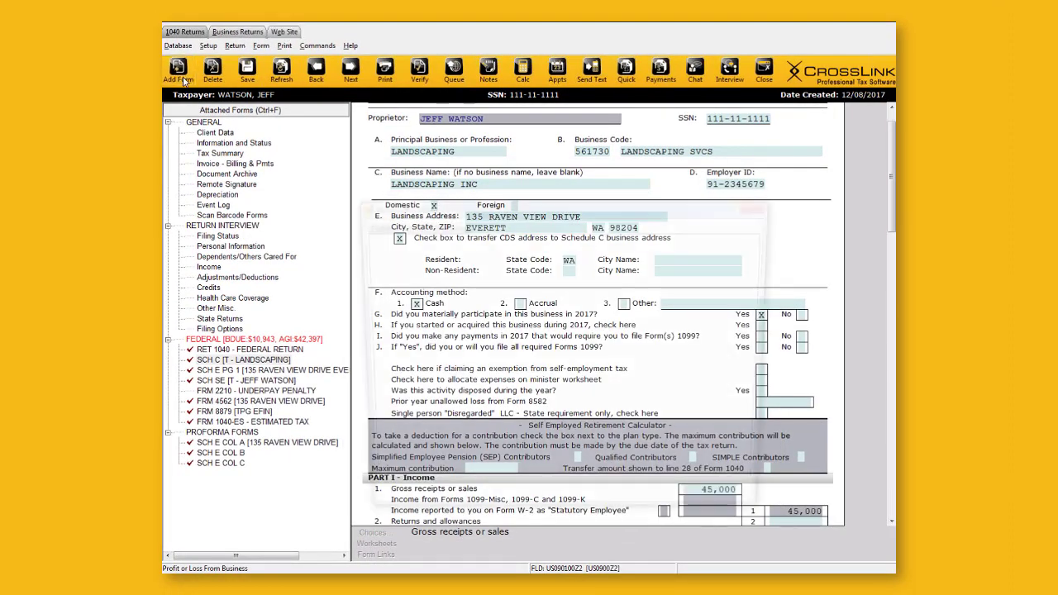
double_click(404, 399)
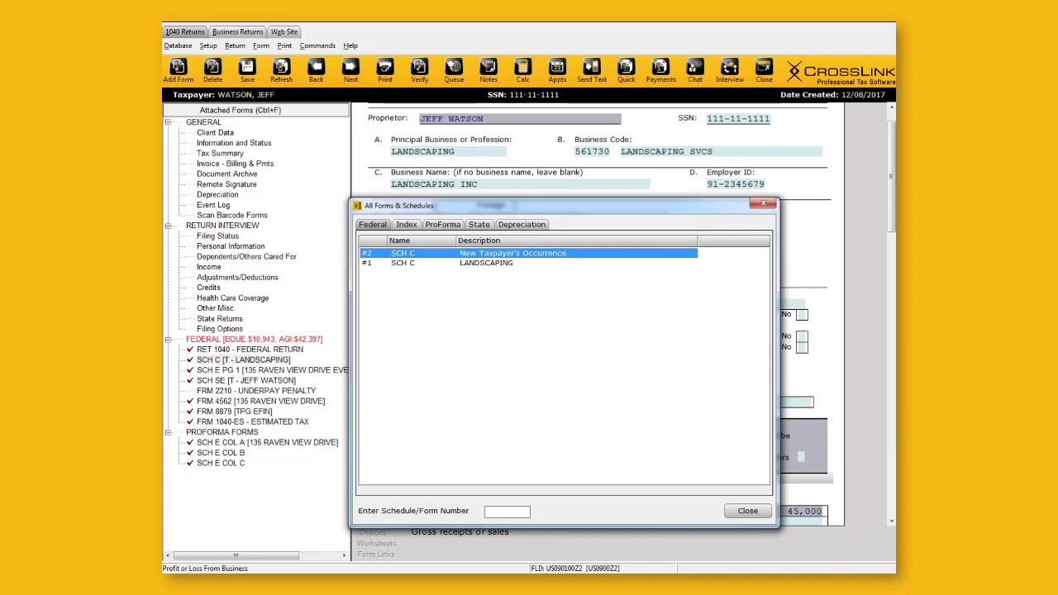
key("Return")
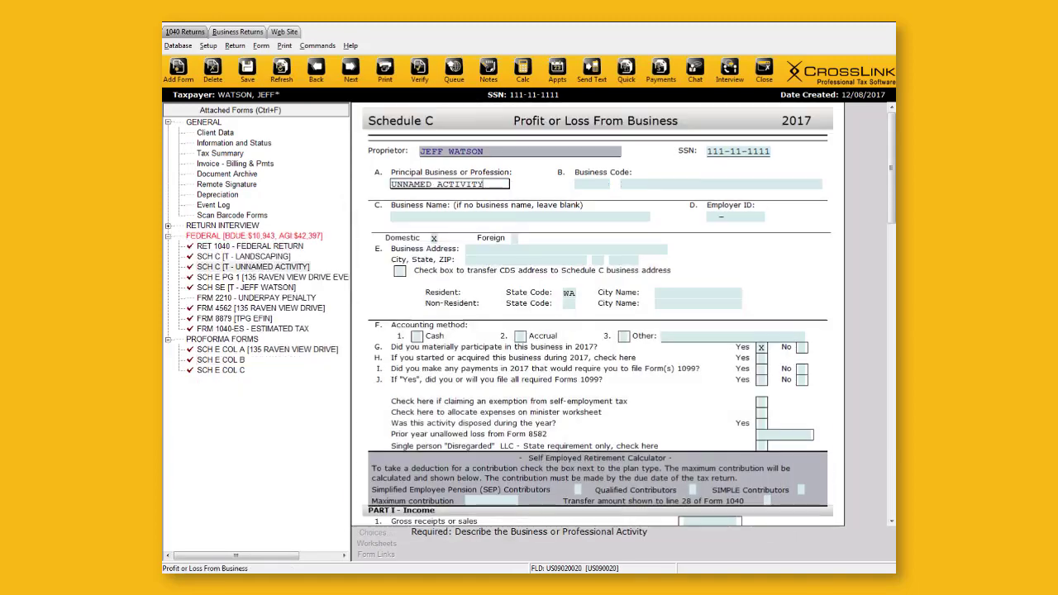
Step: Check the newly added Schedule C entry in the Depreciation list of forms and close the list
left_click(221, 196)
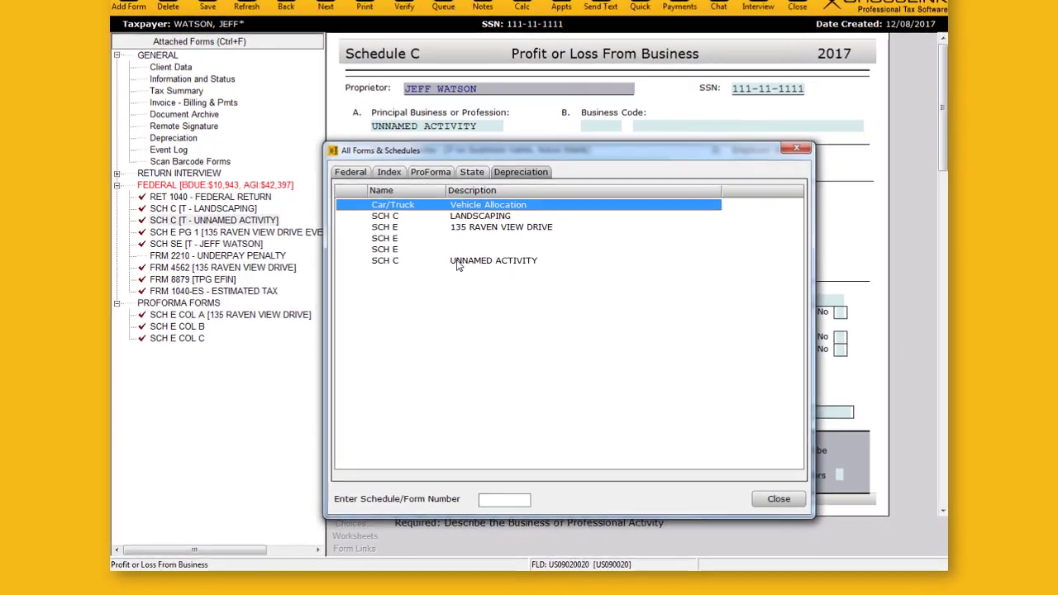
left_click(457, 262)
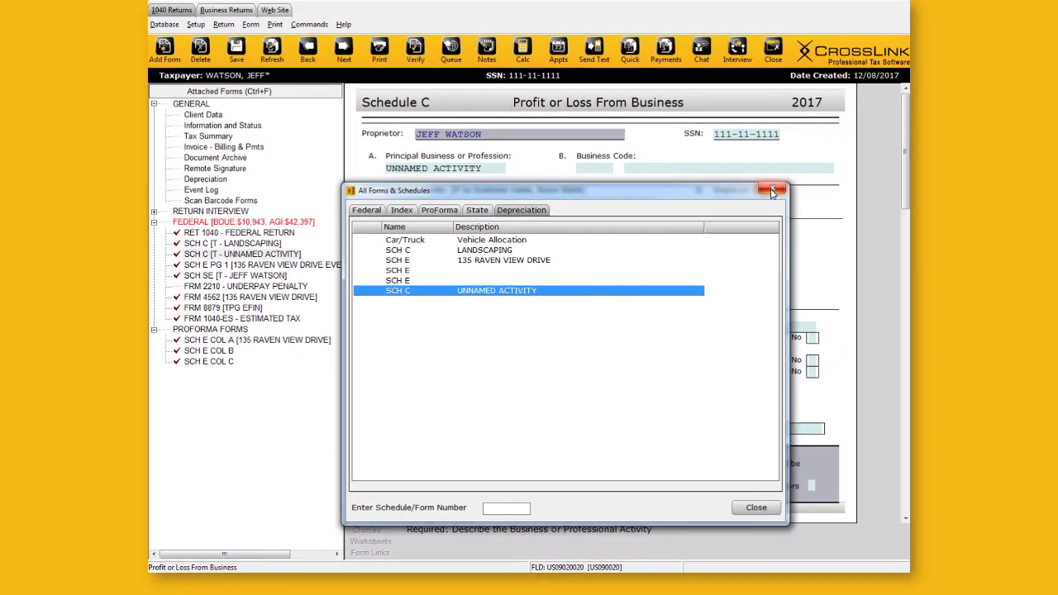
double_click(498, 246)
Step: Delete the unnamed activity Schedule C from the attached federal forms and confirm the deletion
right_click(248, 261)
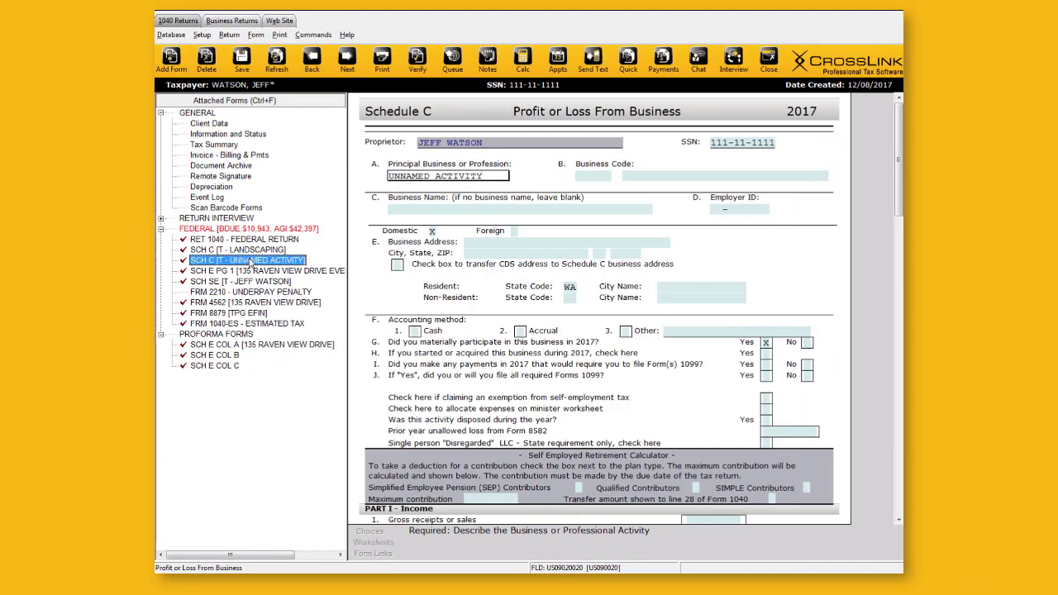
left_click(280, 279)
left_click(493, 310)
left_click(470, 312)
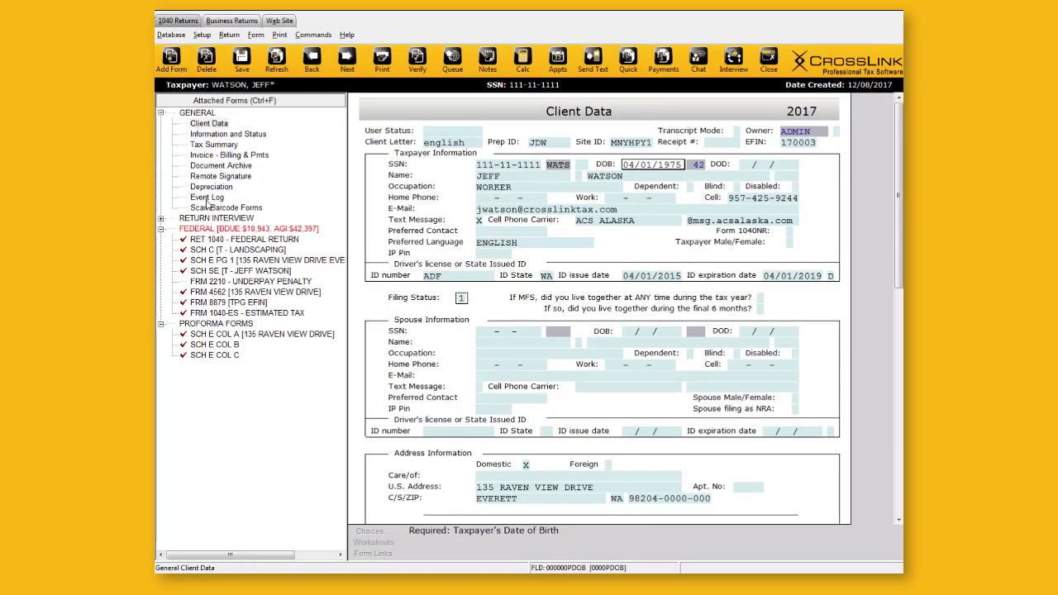
Step: Reach the Depreciation entries through the list of all forms, close it, and reopen the Depreciation list directly
left_click(175, 70)
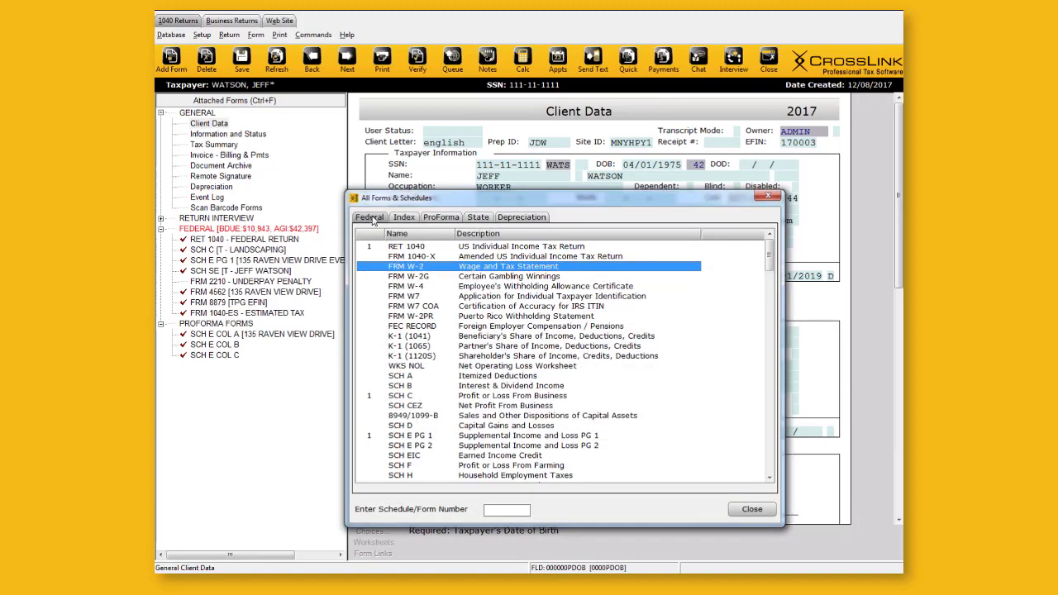
left_click(522, 218)
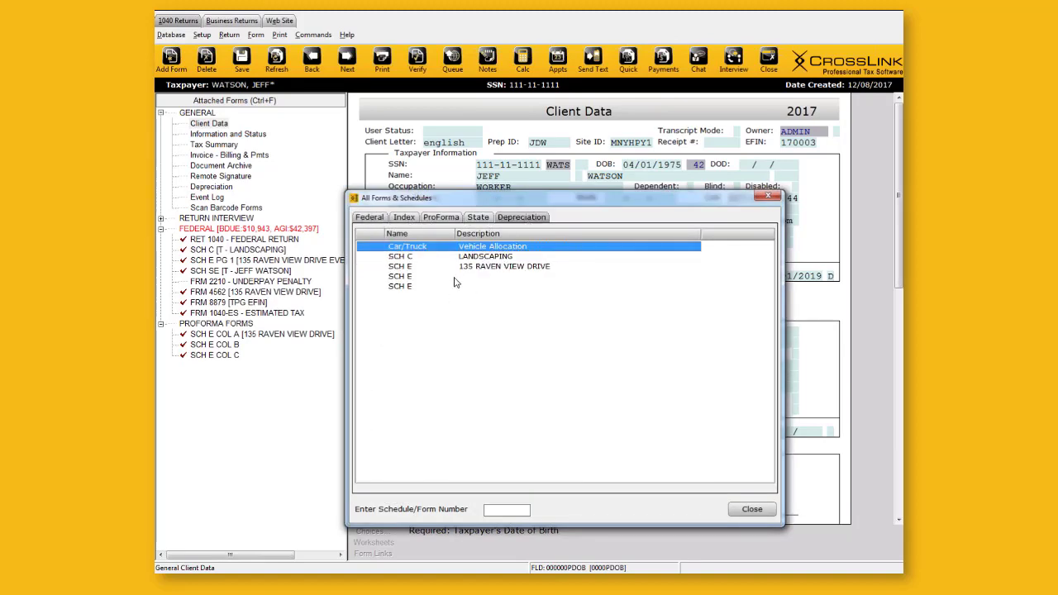
left_click(774, 200)
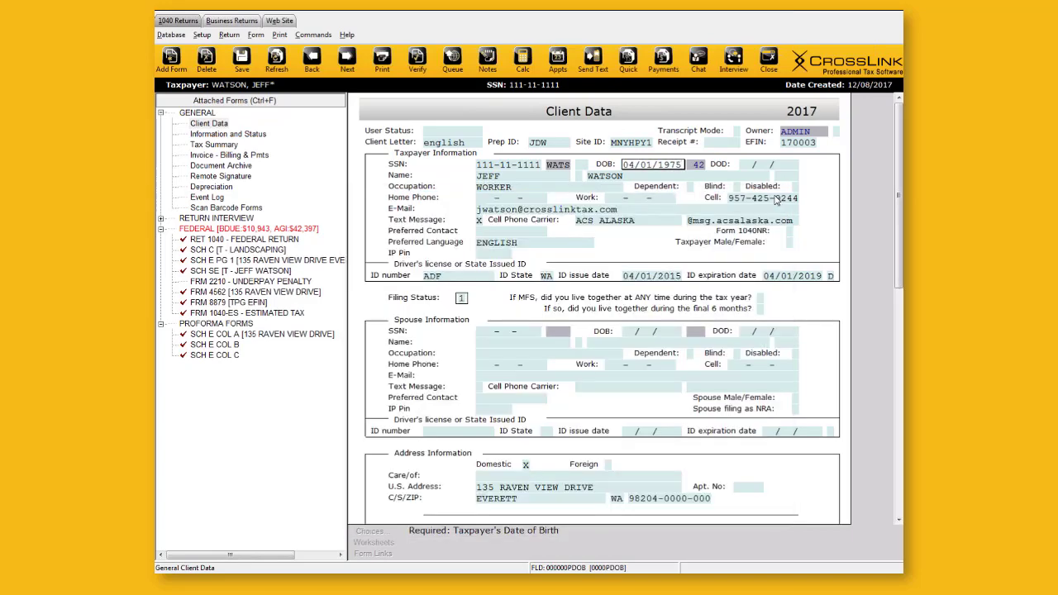
key("ctrl+d")
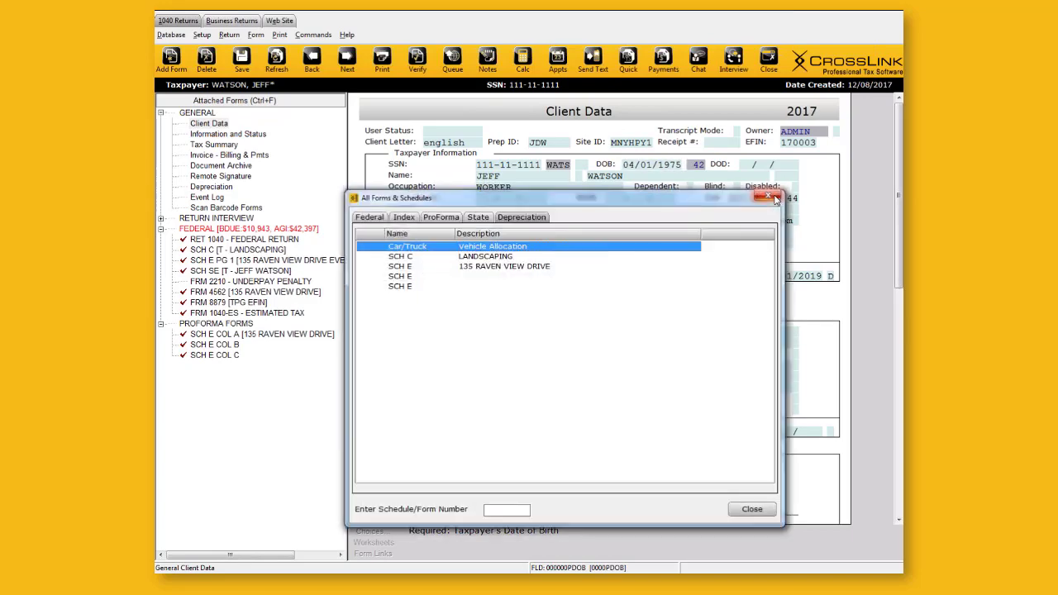
left_click_drag(705, 201, 711, 162)
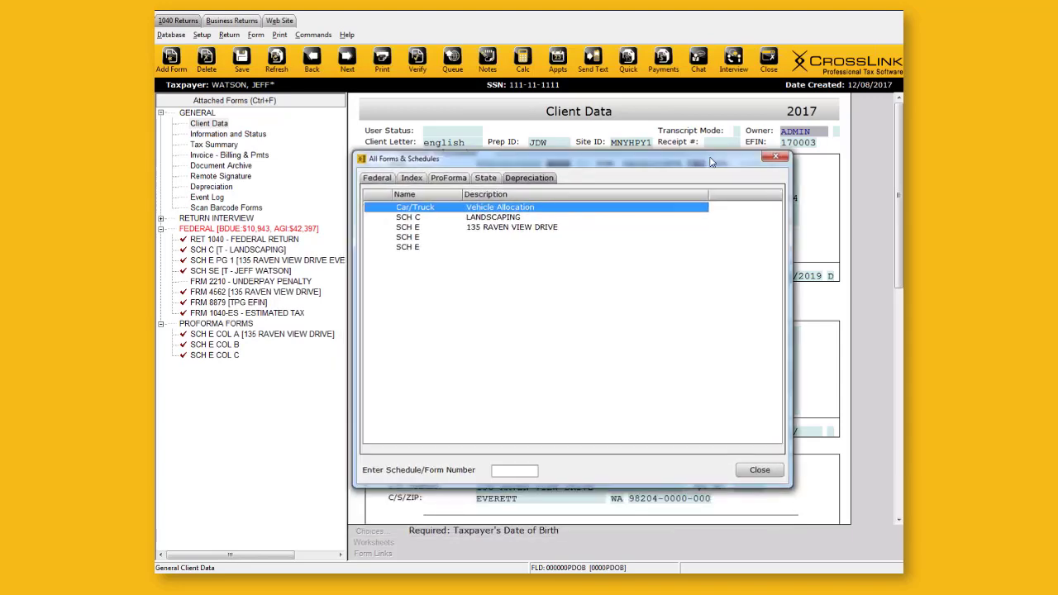
Step: Review the Vehicle Allocation, Schedule C landscaping and Schedule E rental entries in the Depreciation list
left_click(499, 225)
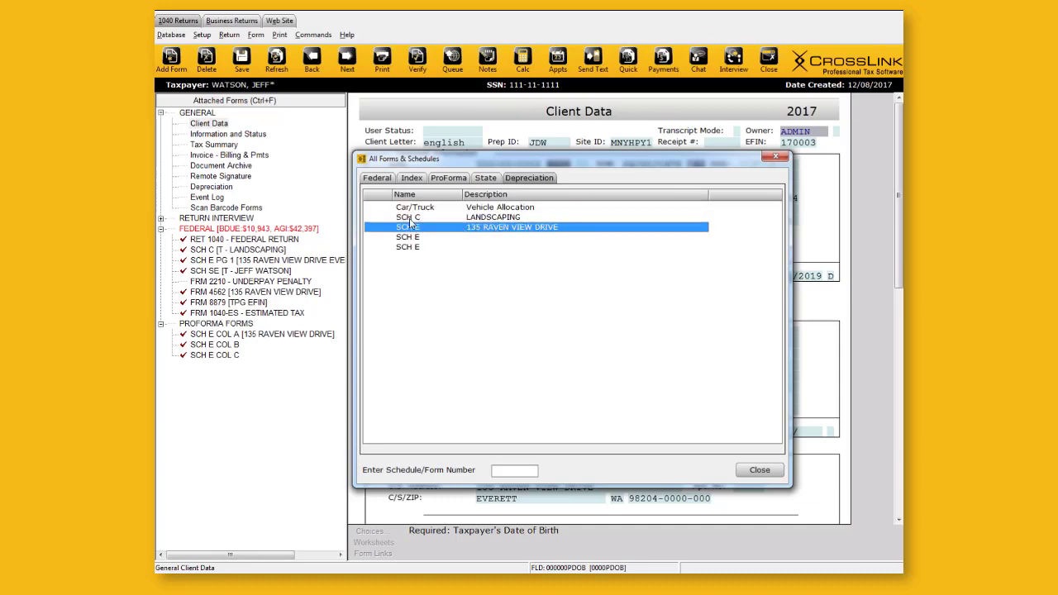
left_click(515, 217)
left_click(512, 229)
left_click(420, 208)
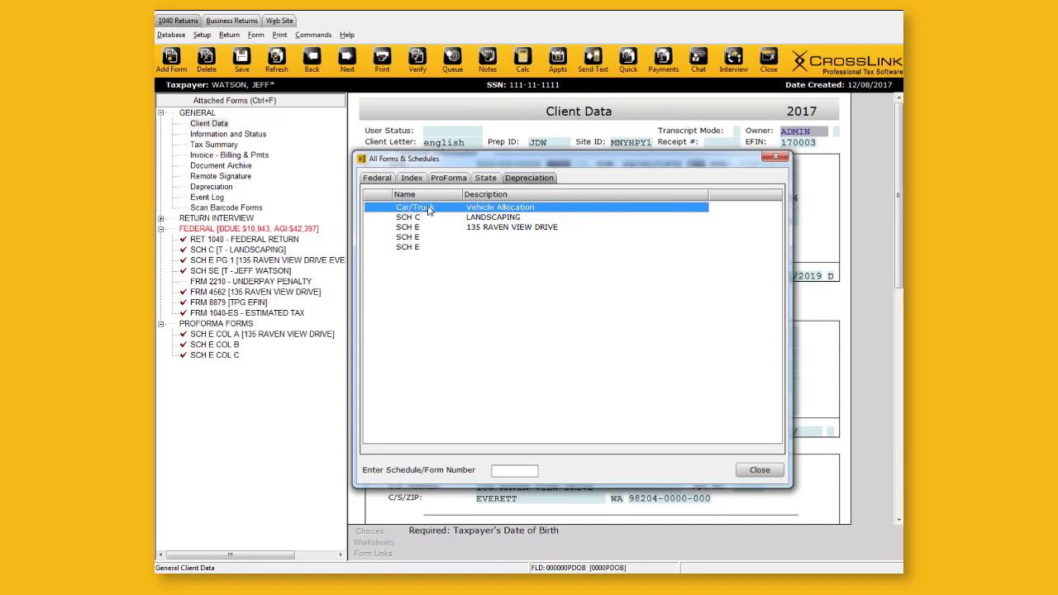
left_click(494, 218)
left_click(494, 209)
left_click(495, 219)
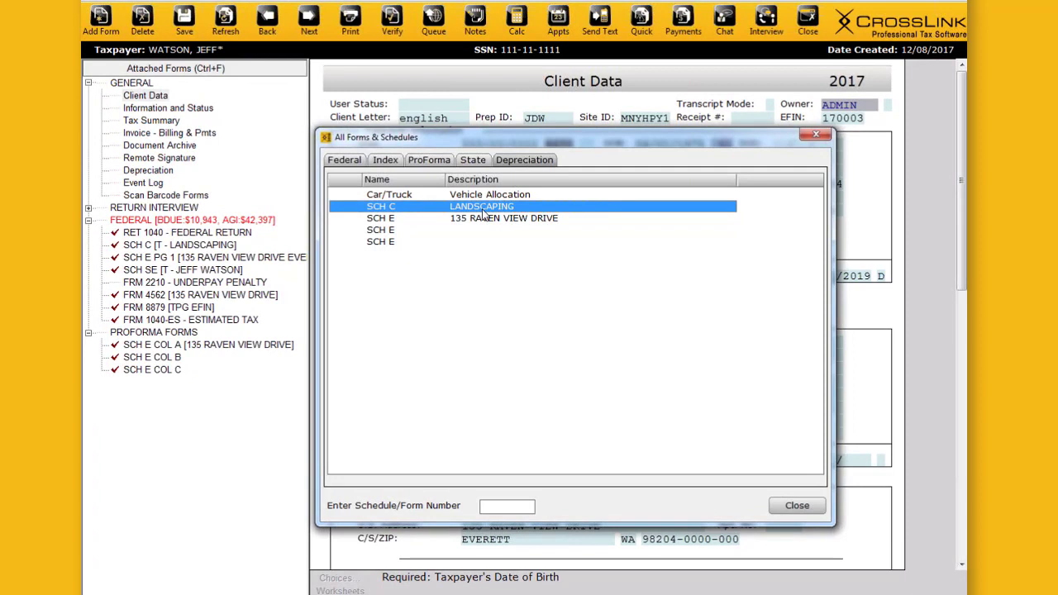
left_click(490, 199)
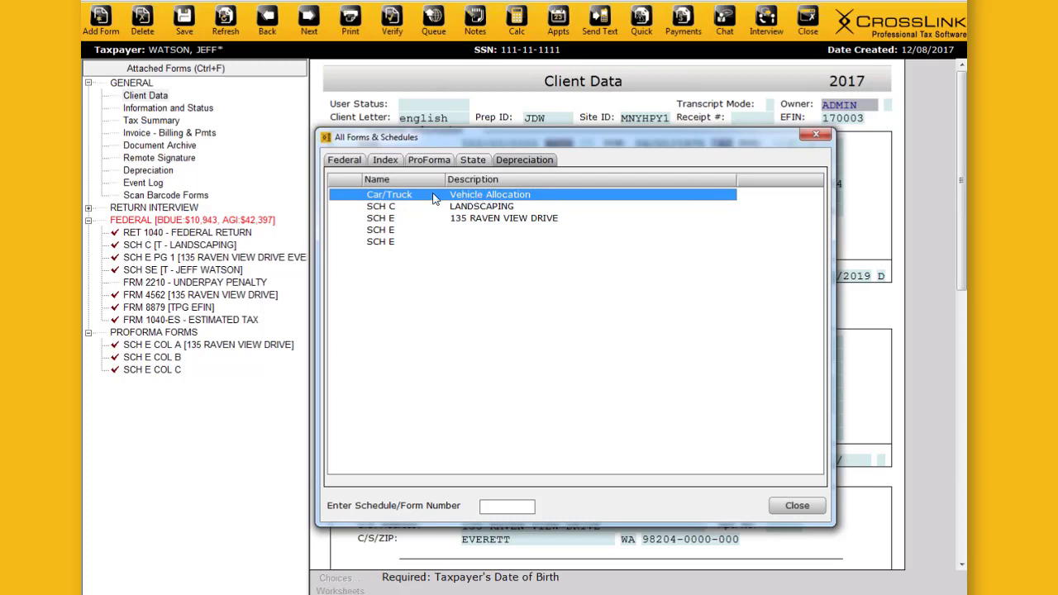
left_click(479, 207)
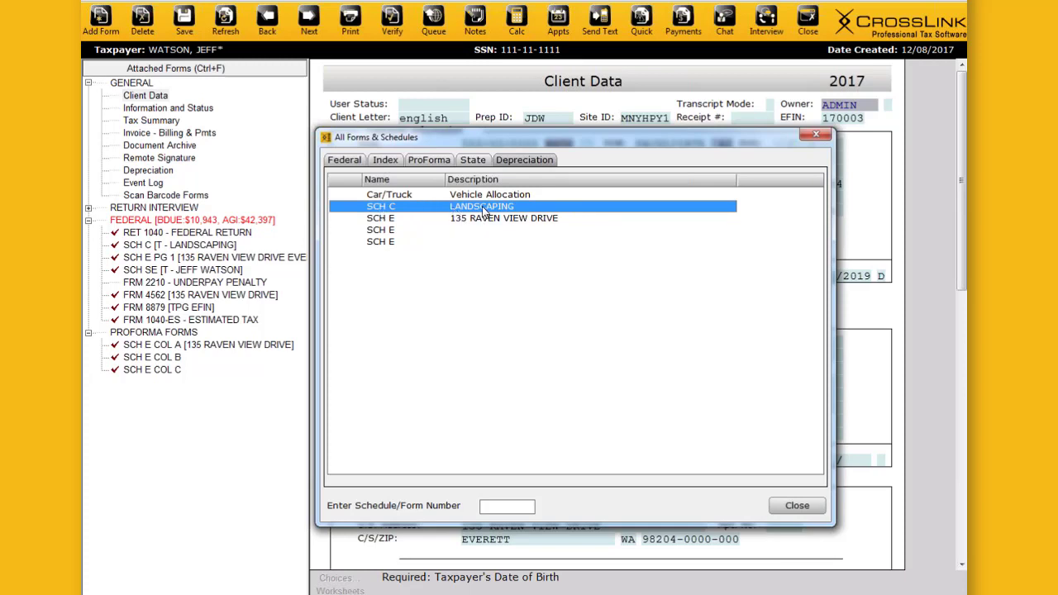
Step: Create a new asset for the landscaping Schedule C with the description DESK and class 04 Furniture and Fixtures
double_click(486, 212)
left_click_drag(453, 219, 622, 228)
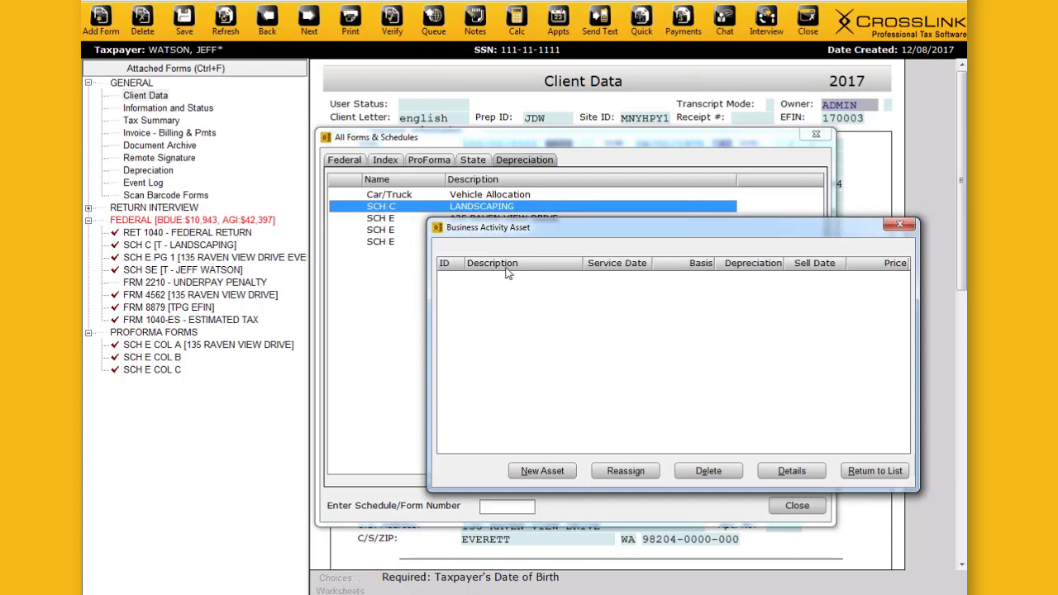
left_click_drag(511, 231, 472, 197)
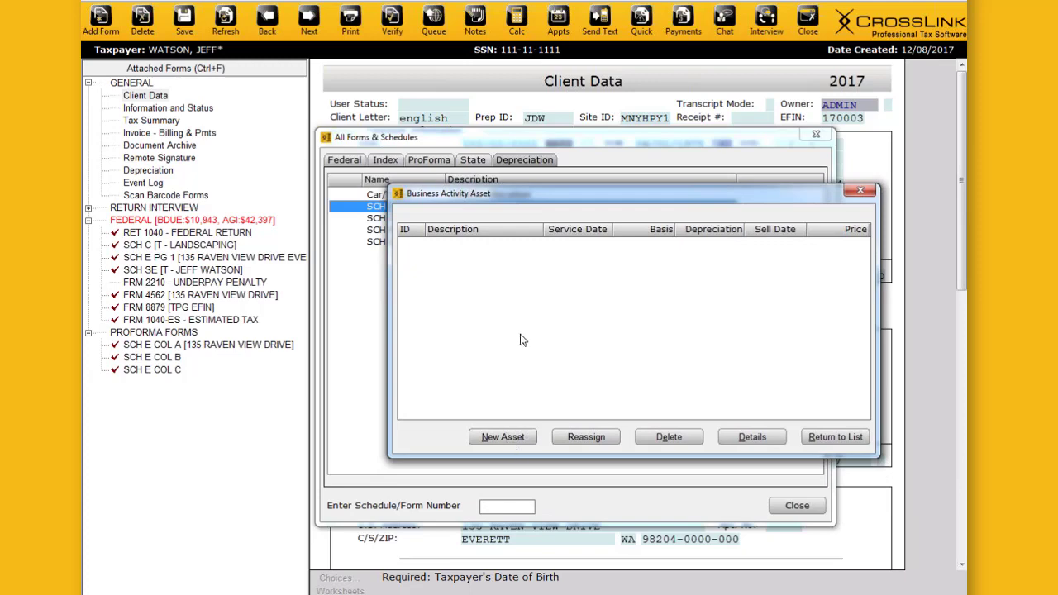
left_click(503, 437)
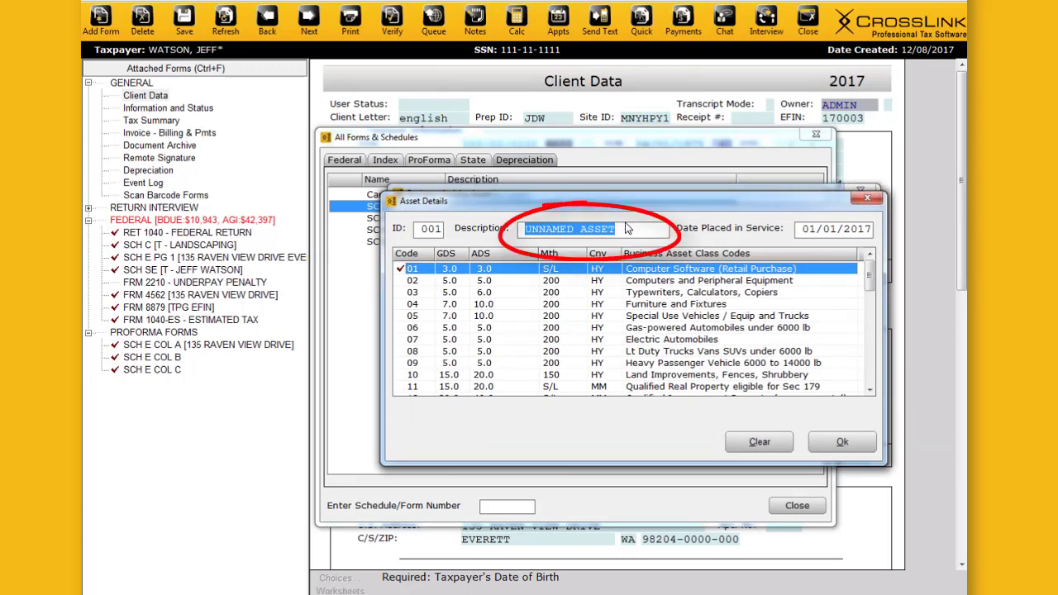
type("DESK")
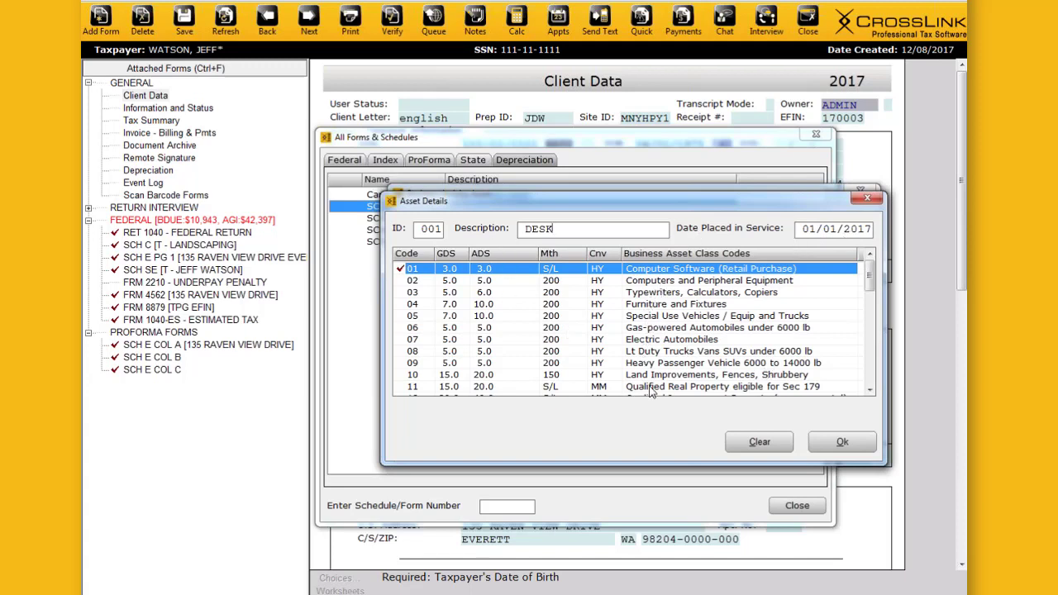
mouse_move(873, 282)
left_mouse_down()
mouse_move(878, 388)
mouse_move(873, 274)
left_mouse_up()
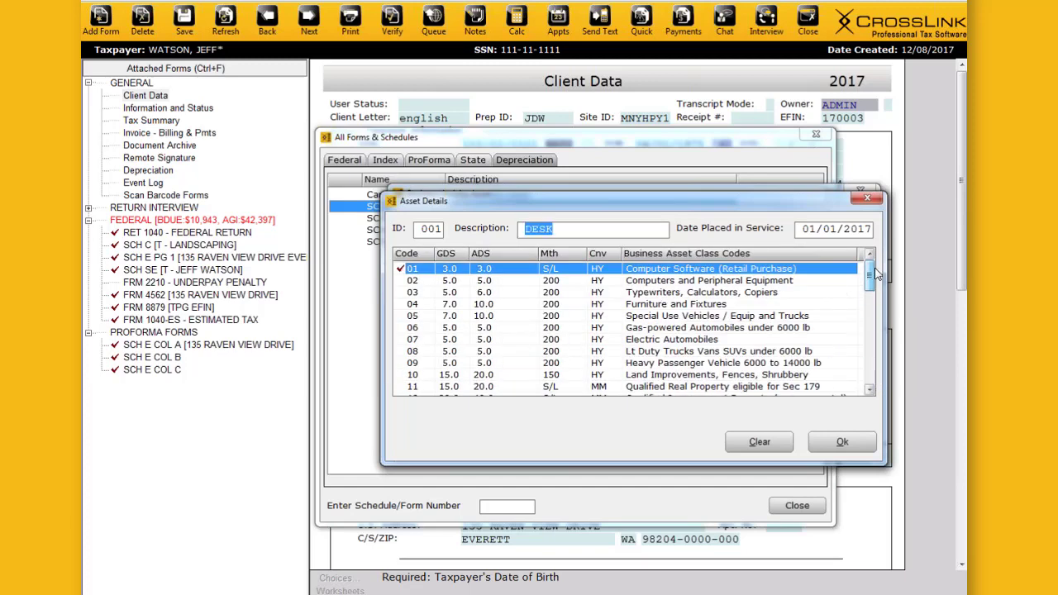
left_click(641, 305)
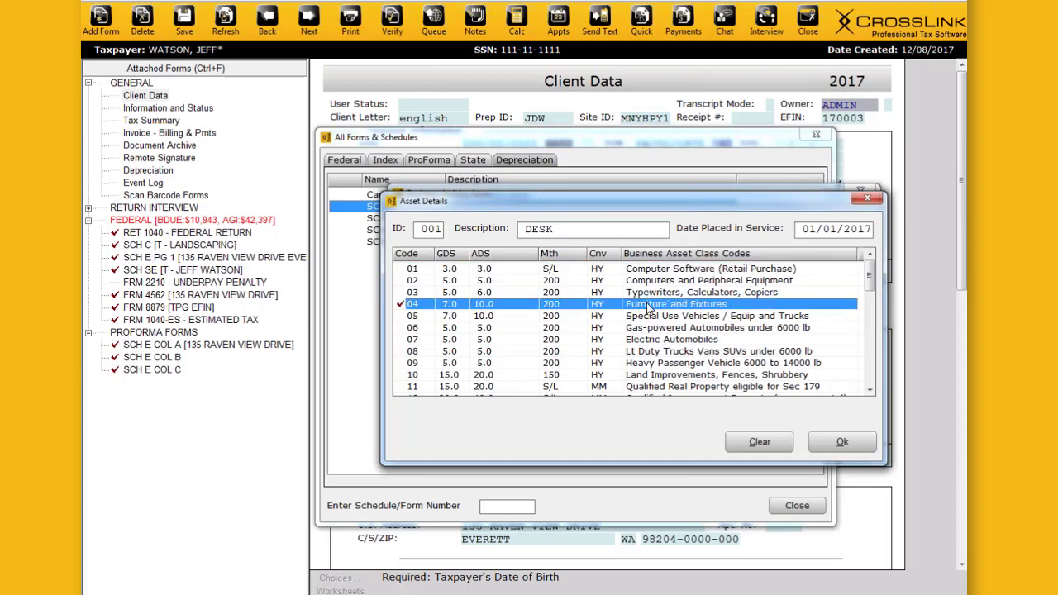
left_click(846, 442)
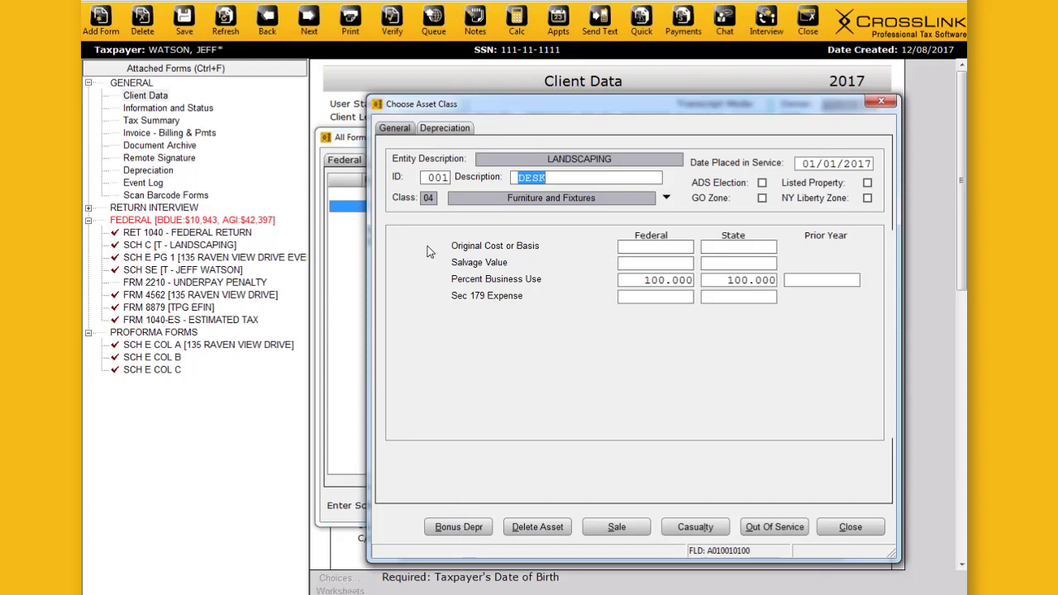
Step: Set the desk's original cost to 1500 for federal and state, and accept the special depreciation allowance without electing out
left_click(688, 247)
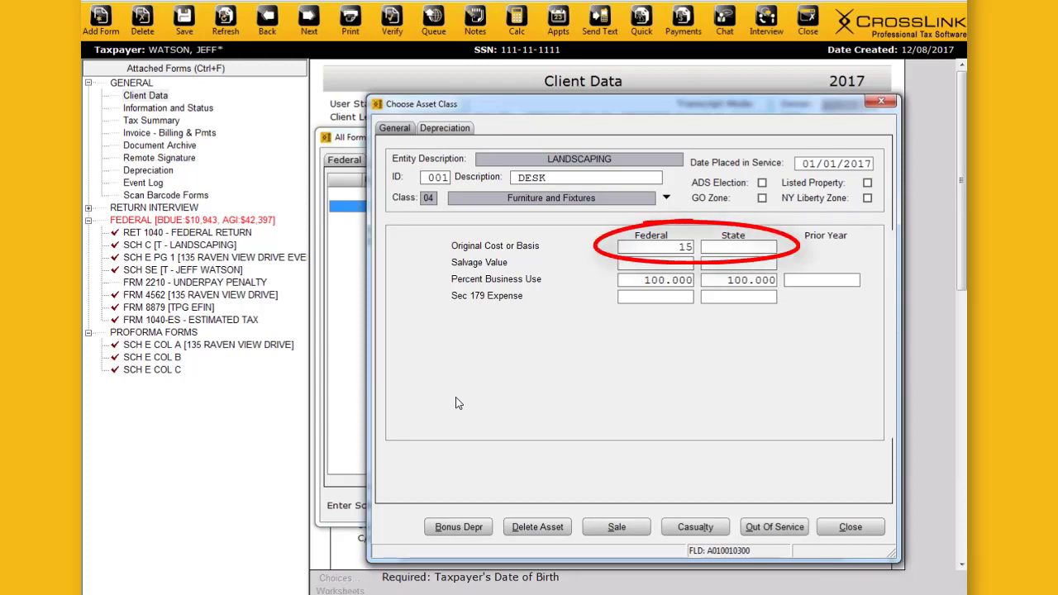
type("1500")
key("Tab")
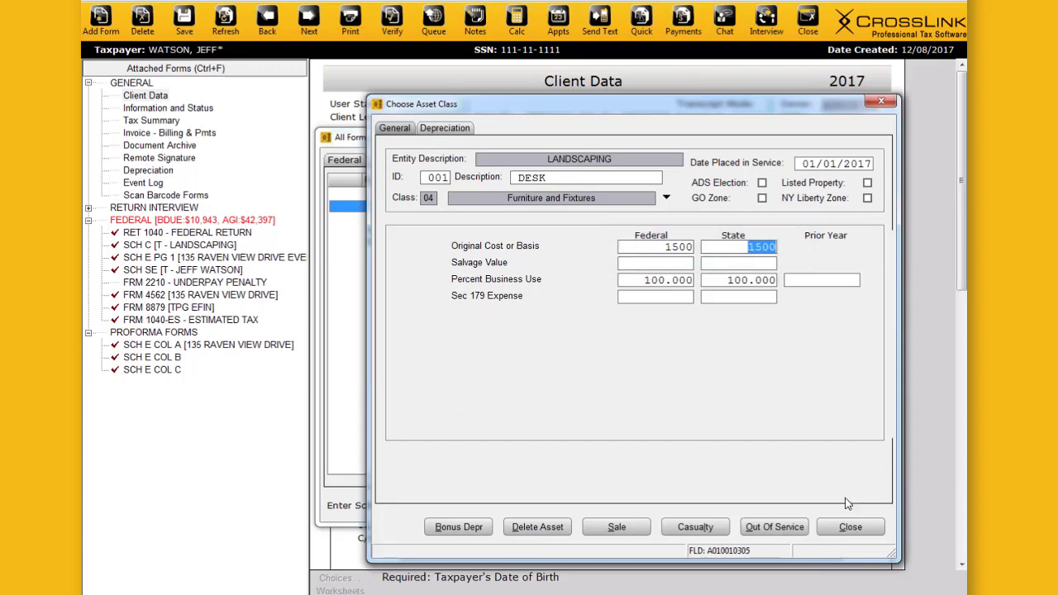
left_click(850, 534)
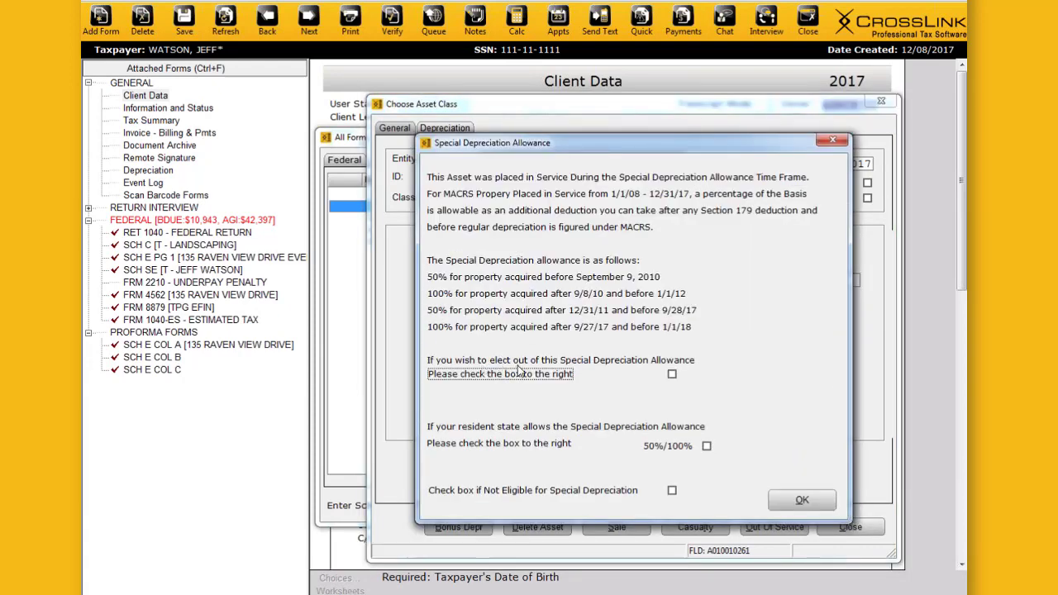
mouse_move(674, 351)
left_mouse_down()
mouse_move(693, 401)
mouse_move(672, 354)
left_mouse_up()
left_click(806, 503)
Step: Leave the asset and forms lists and examine the depreciation expense on line 13 of the landscaping Schedule C
left_click_drag(397, 162, 520, 264)
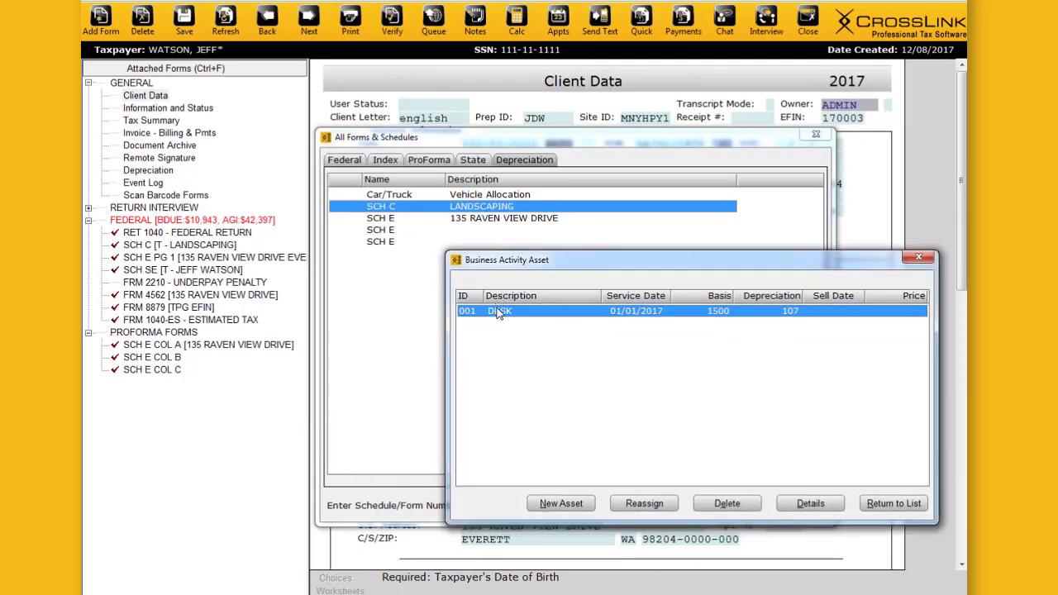
left_click(886, 503)
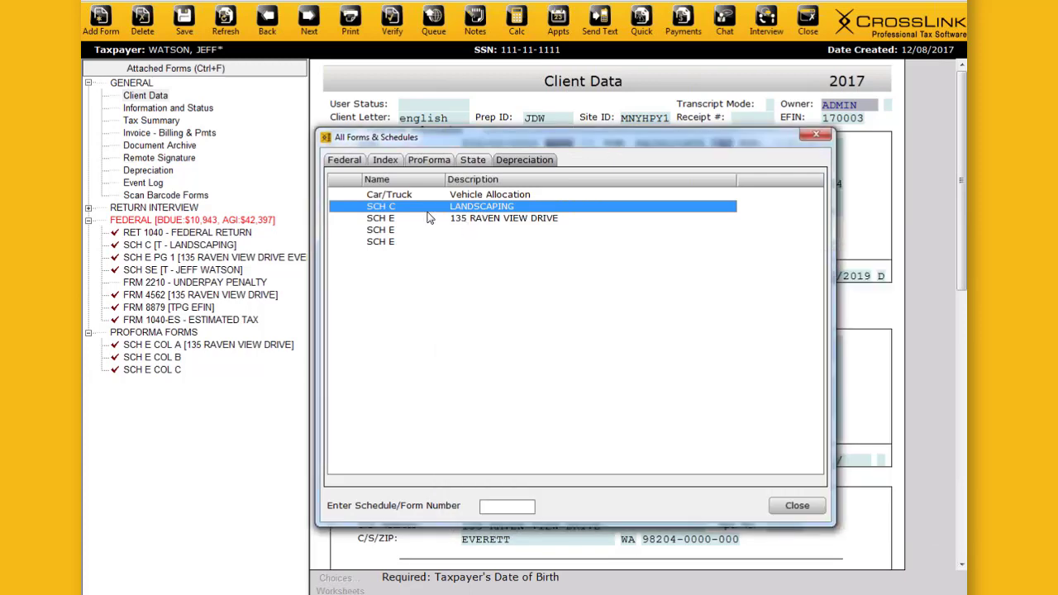
left_click(825, 140)
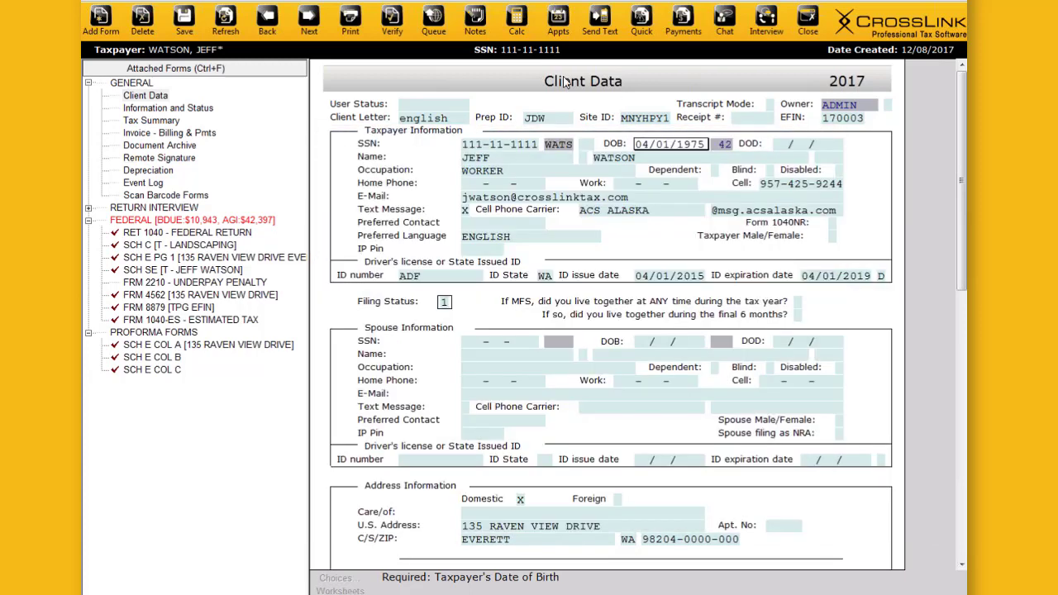
left_click(184, 246)
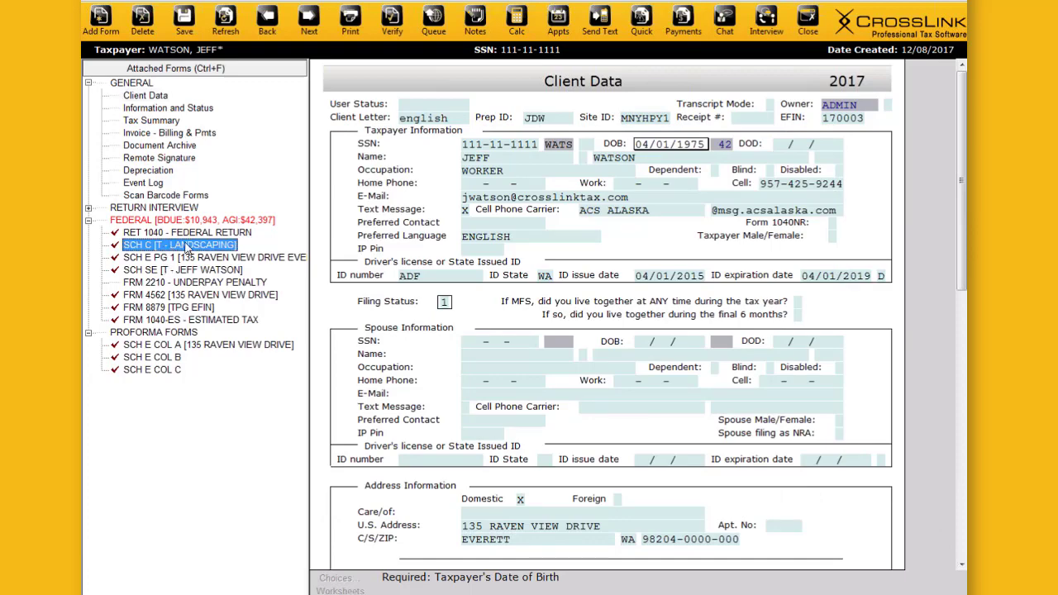
left_click_drag(963, 187, 963, 310)
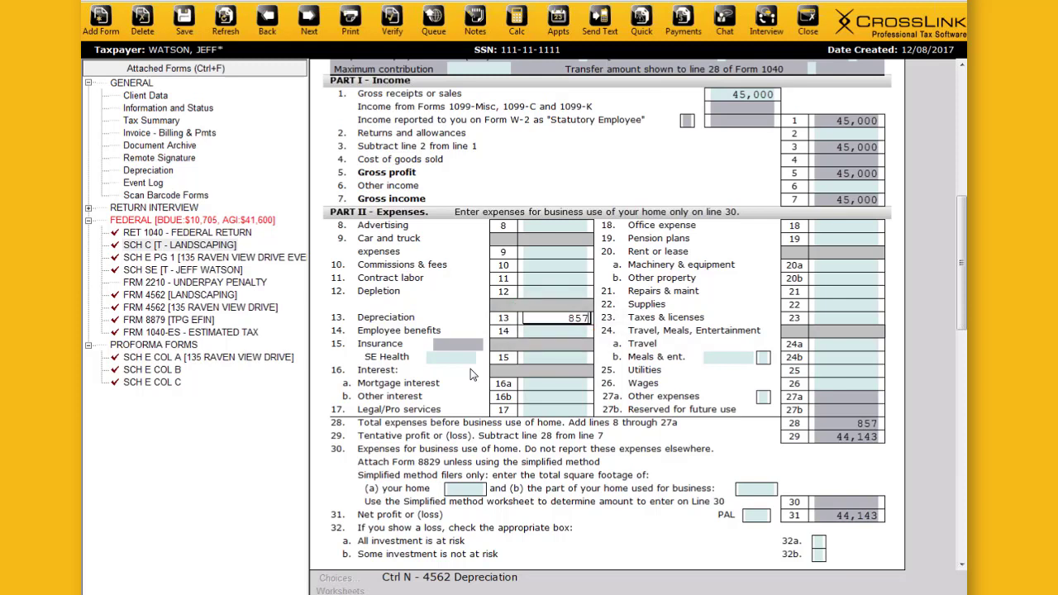
Step: Set the description of the unnamed asset under the described Schedule E rental property to RESTRENTAL and close the asset
left_click(145, 171)
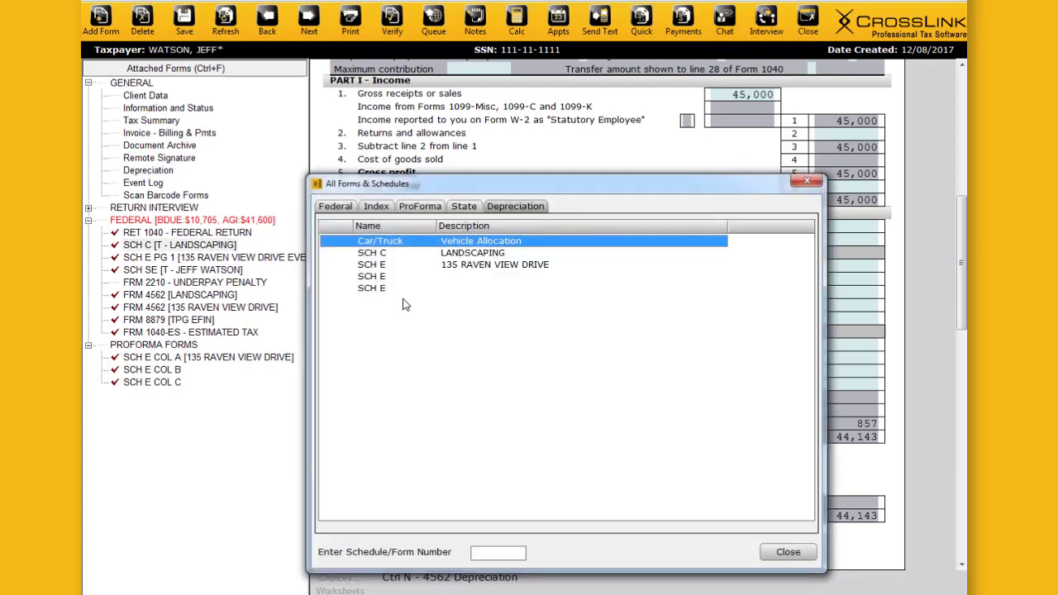
left_click(469, 264)
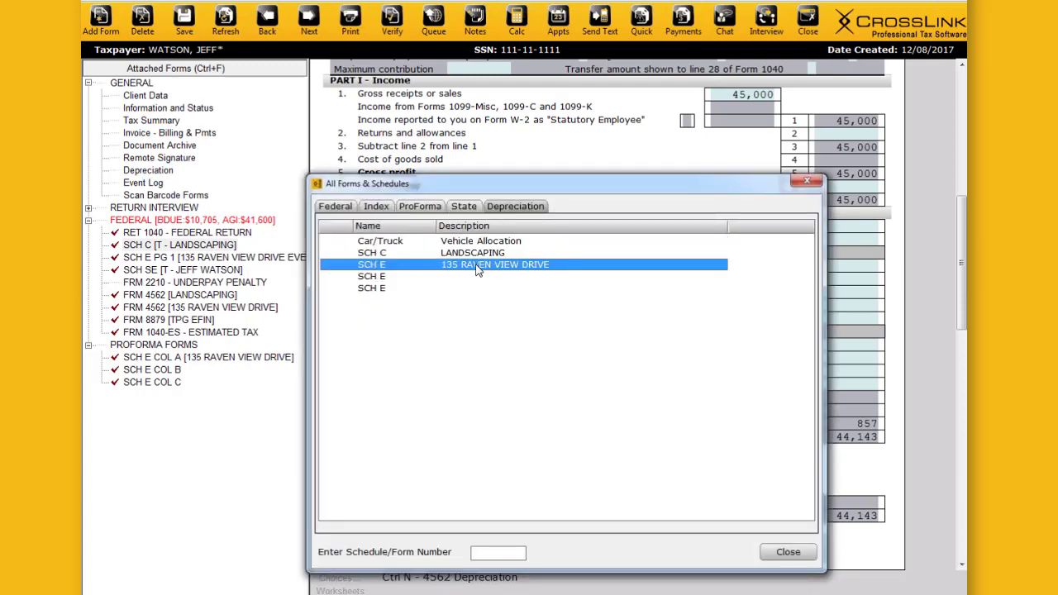
double_click(477, 265)
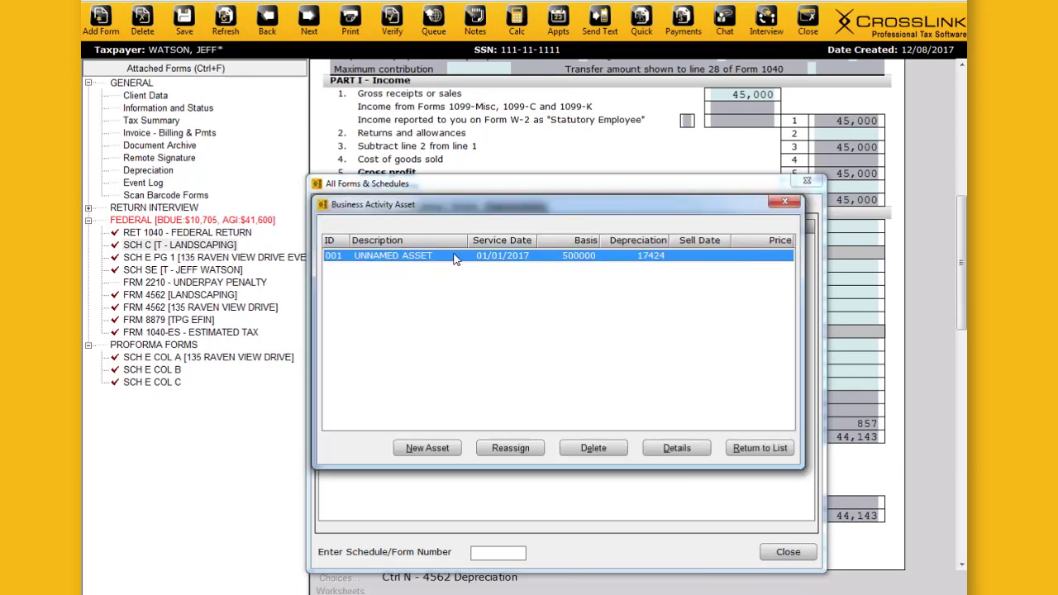
double_click(519, 259)
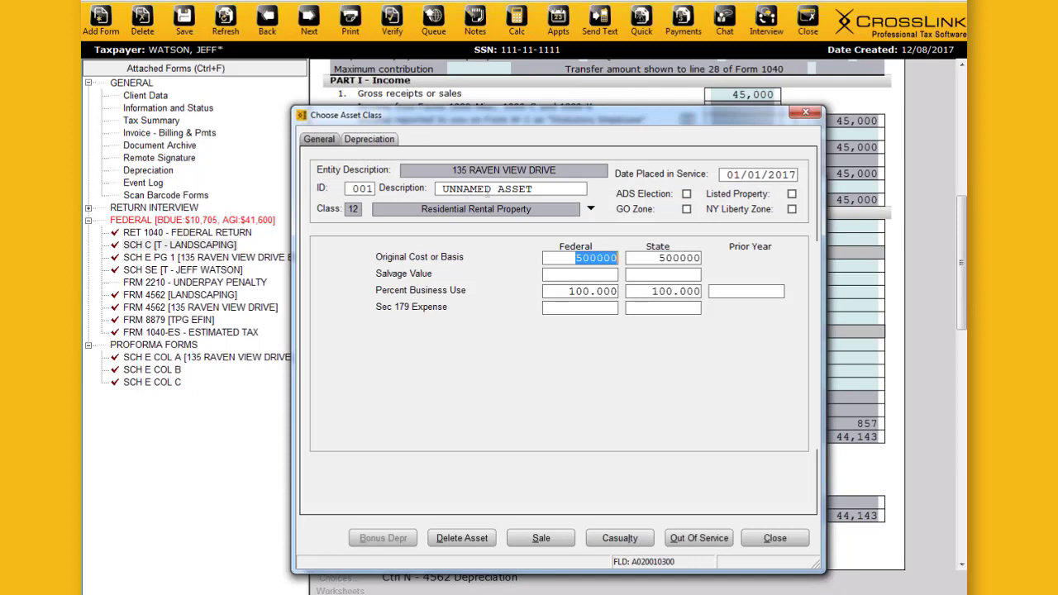
left_click(540, 189)
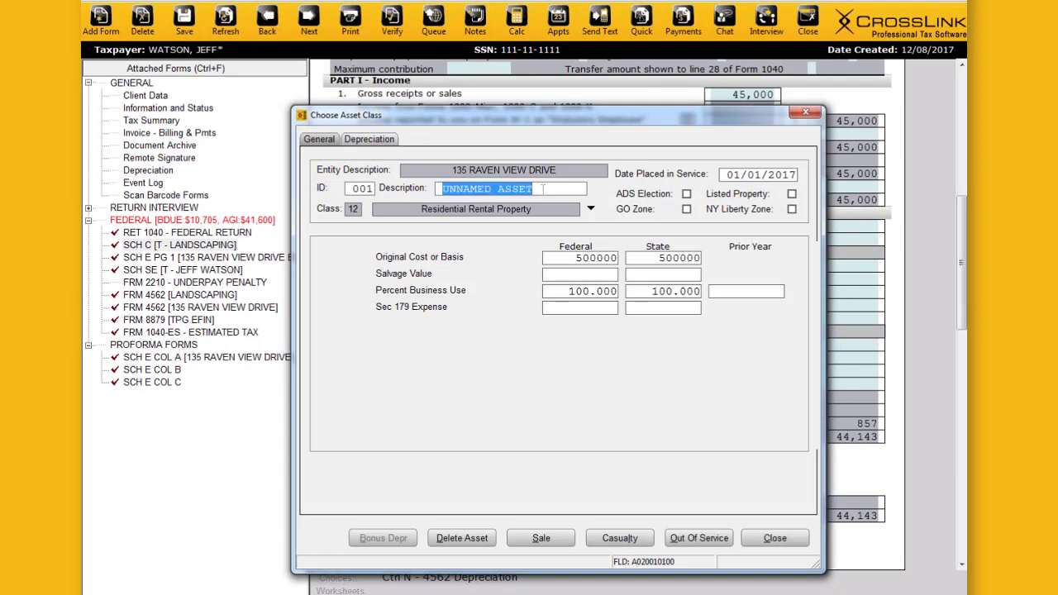
type("RES")
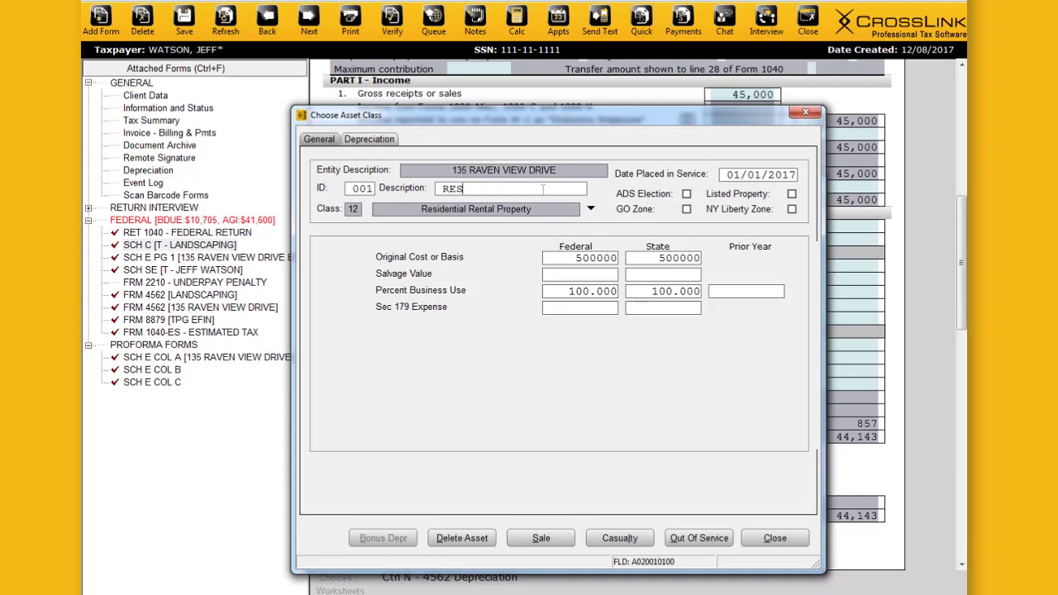
type("TRENTAL")
left_click(770, 539)
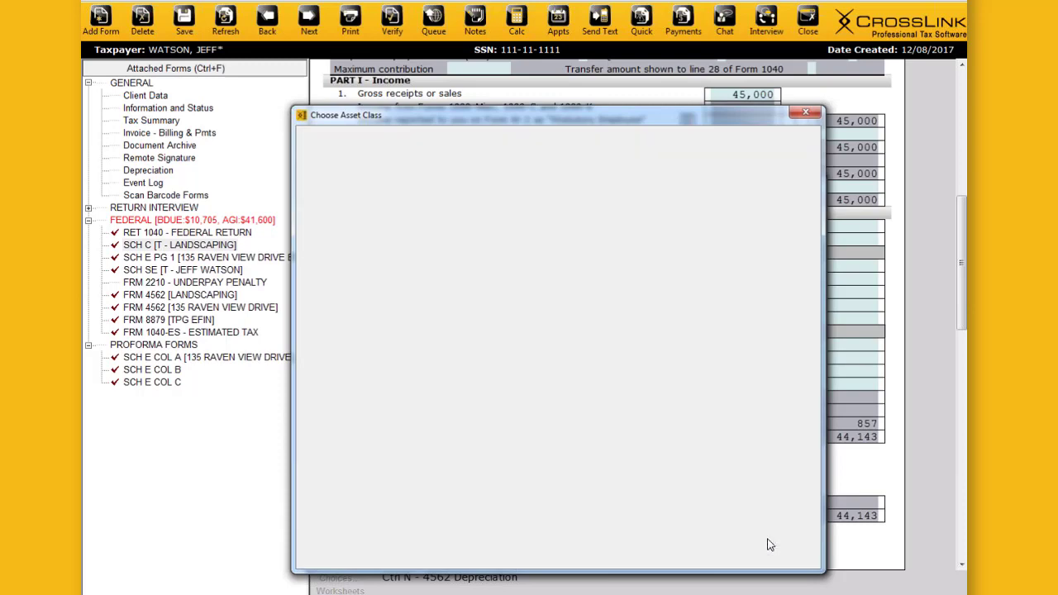
Step: Leave the asset and forms lists and examine the depreciation expense and totals on Schedule E page 1
left_click(762, 456)
left_click(784, 551)
left_click(193, 259)
left_click_drag(963, 204, 960, 365)
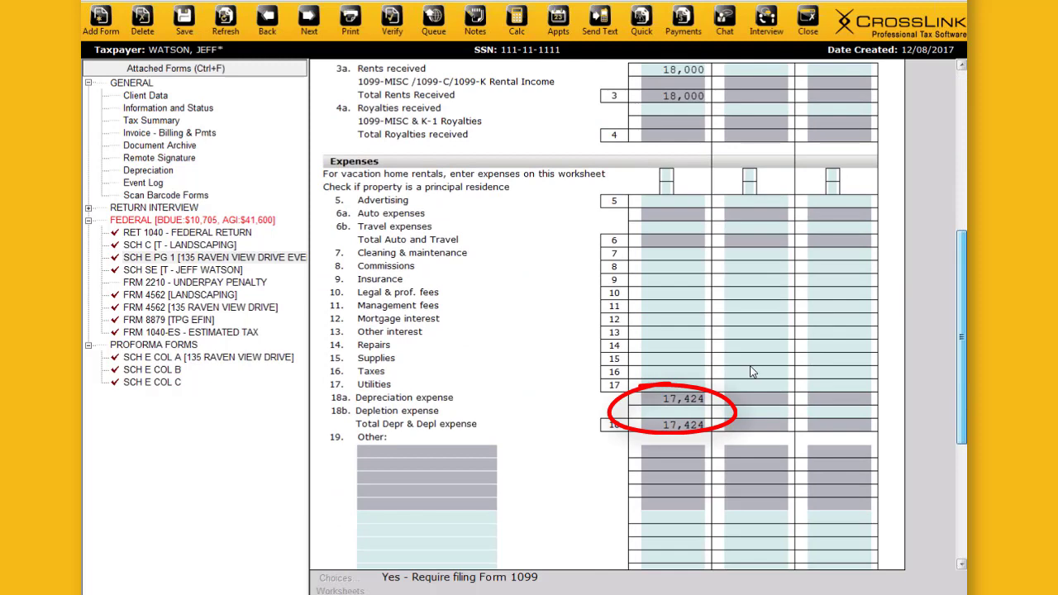
scroll(750, 366, "down", 5)
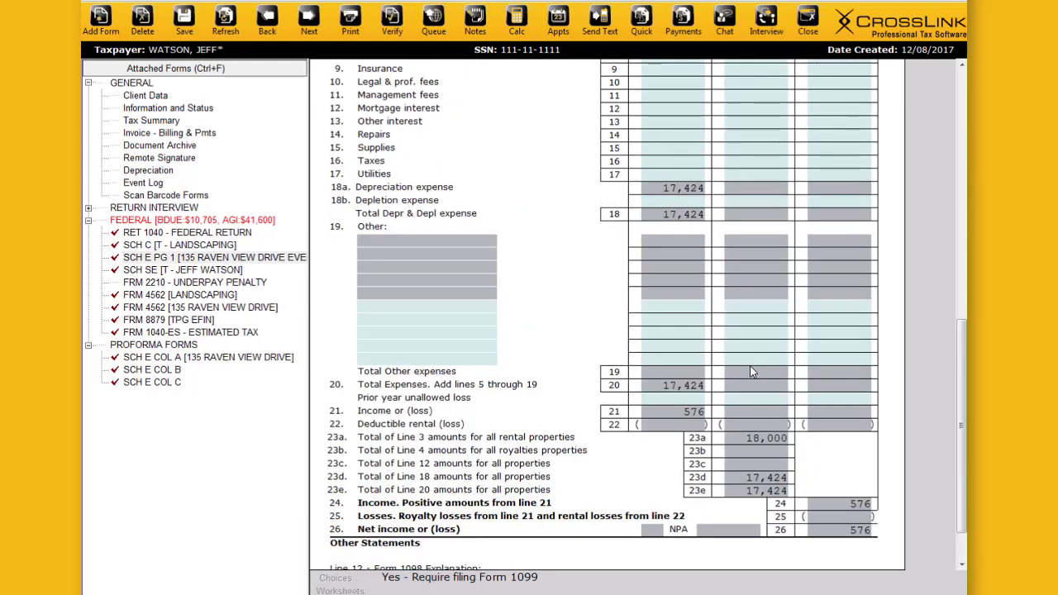
Step: Open the Car/Truck Vehicle Allocation asset list from the return's depreciation entries
left_click(151, 171)
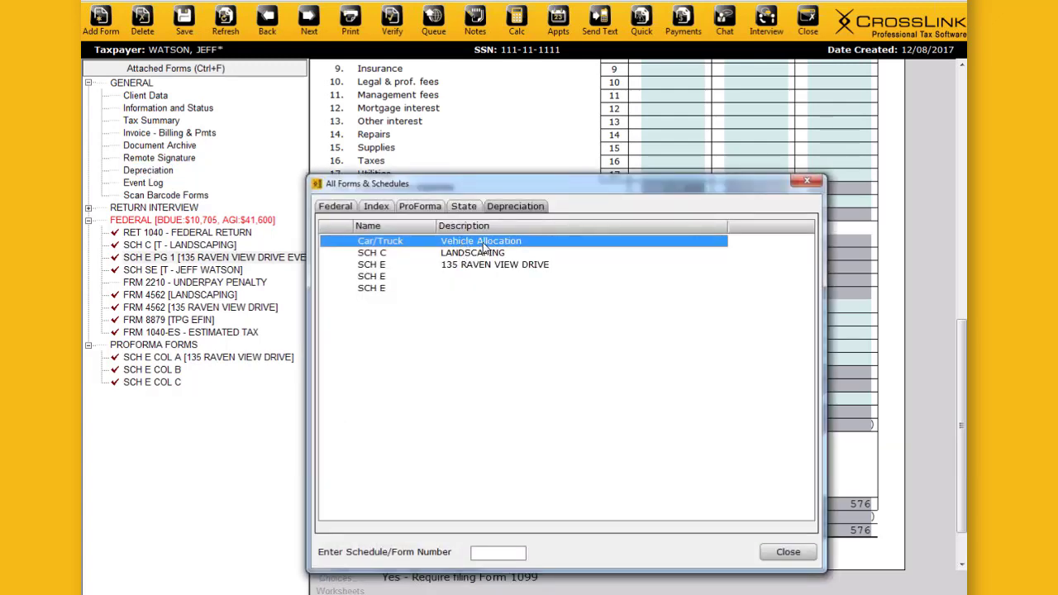
left_click(473, 255)
left_click(468, 256)
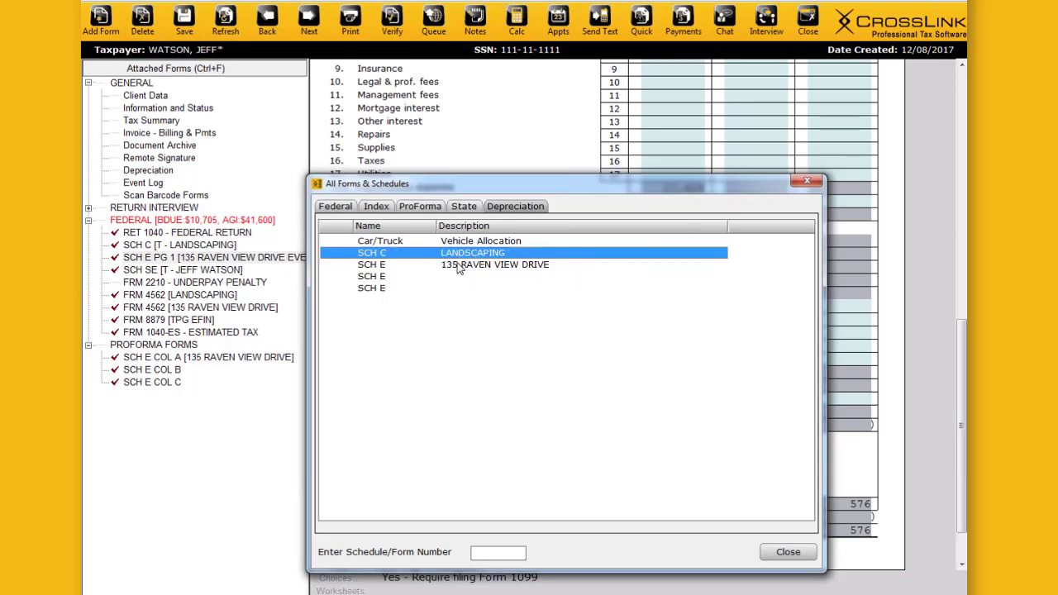
left_click(461, 242)
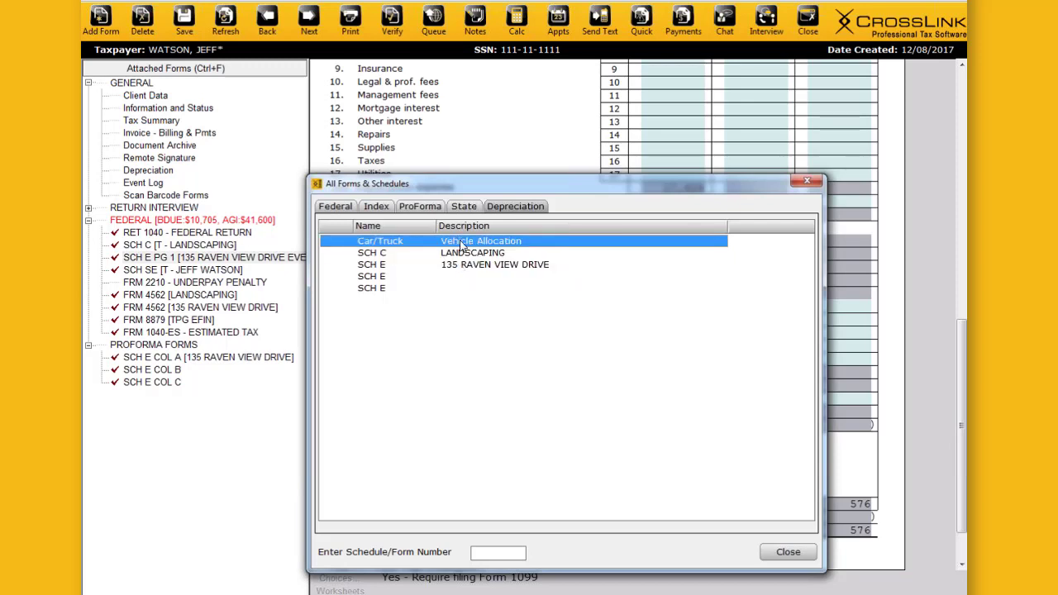
double_click(462, 243)
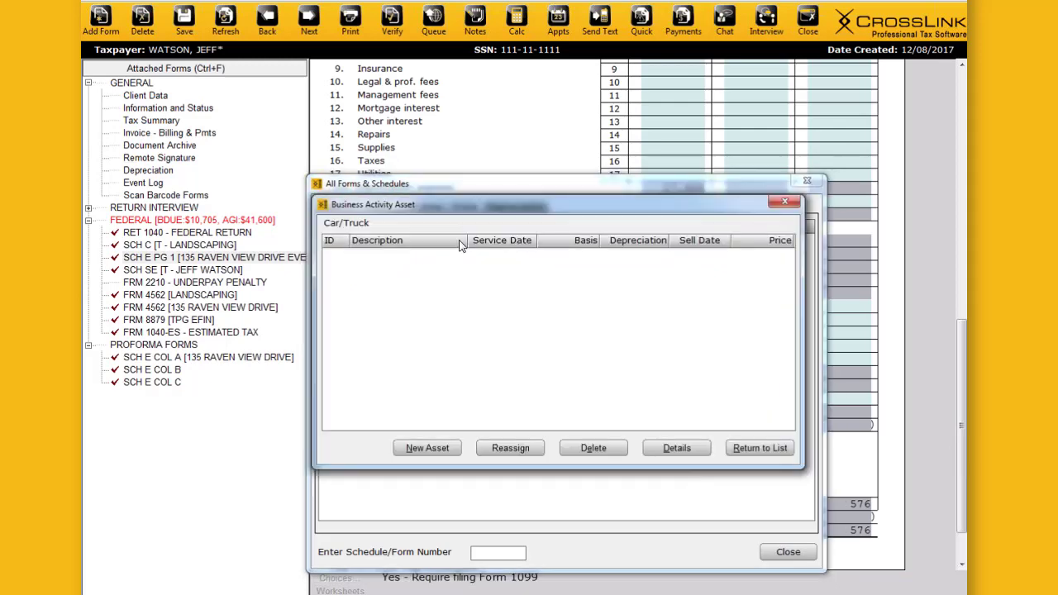
Step: Create a new vehicle asset with the description FORD and class 8 Lt Duty Trucks Vans SUVs under 6000 lb
left_click(428, 448)
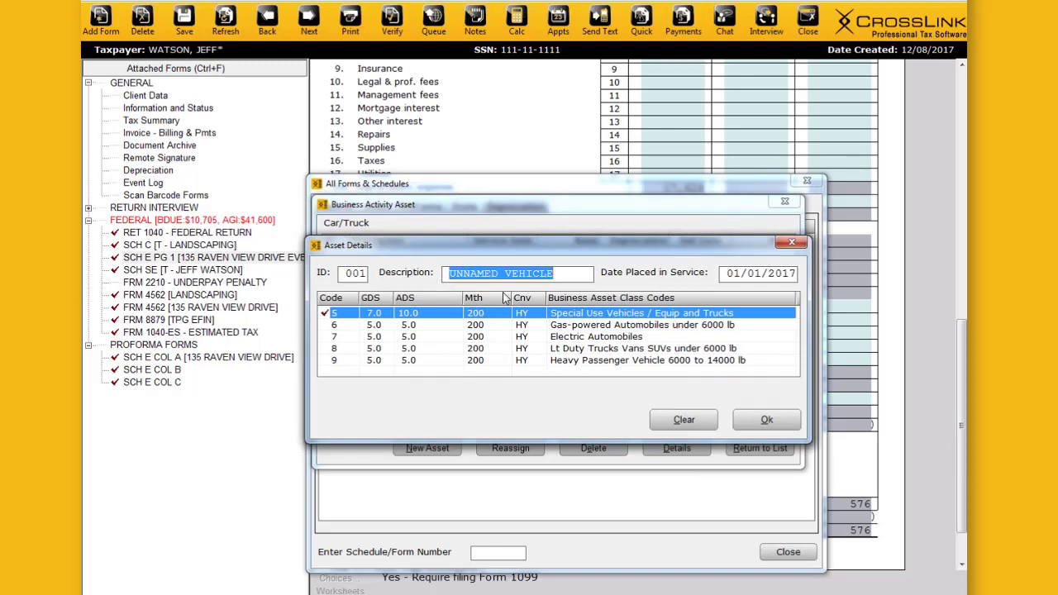
type("FORD")
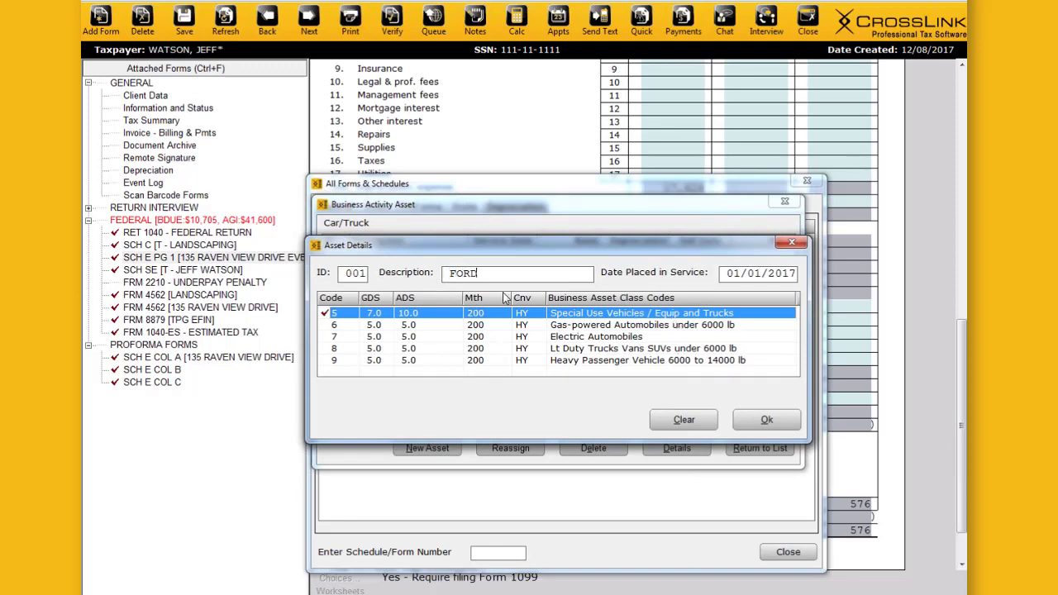
key("Tab")
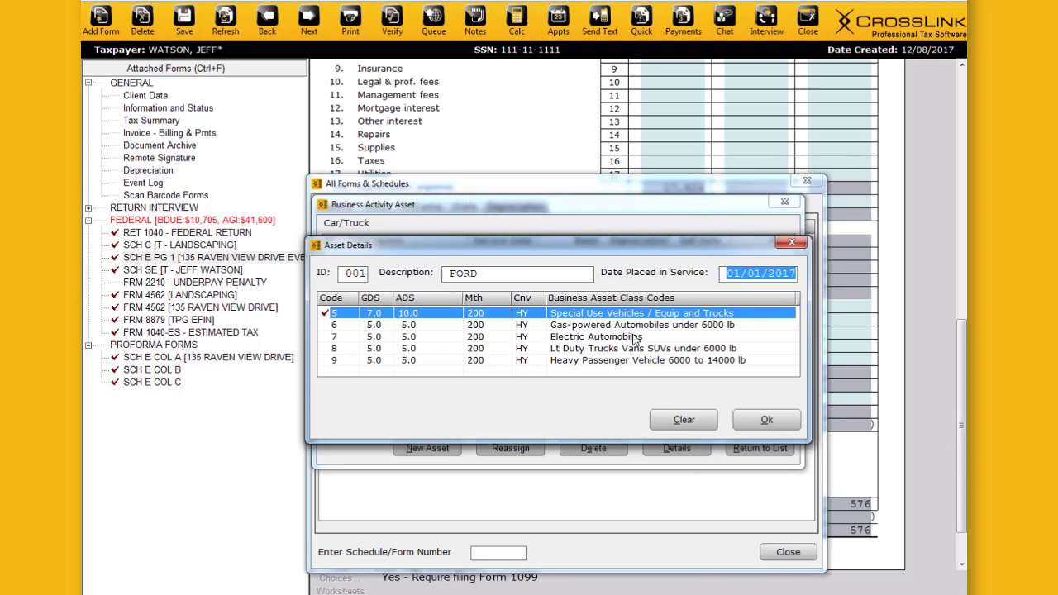
left_click(588, 349)
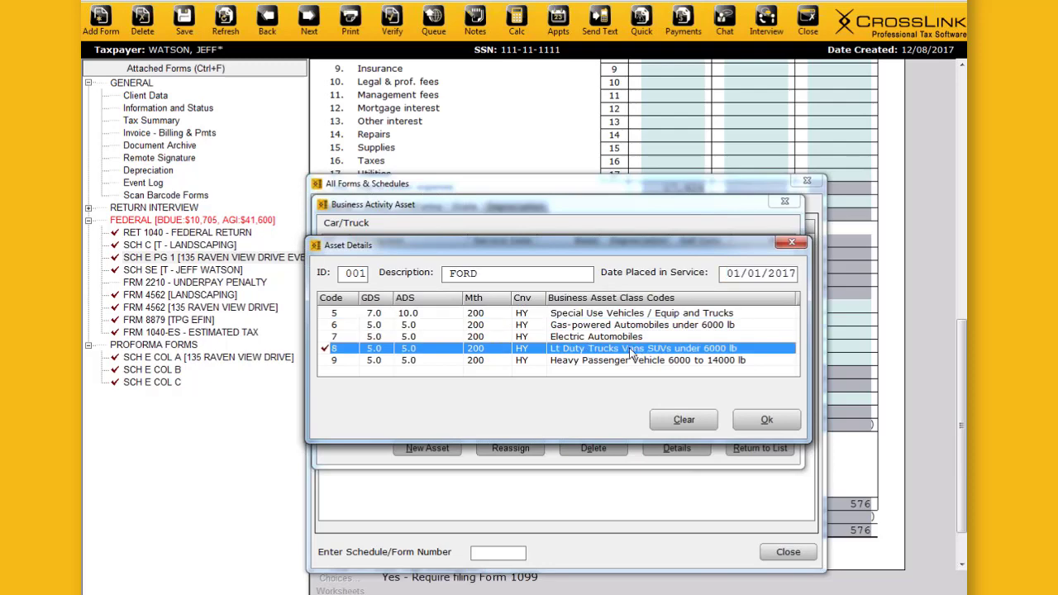
double_click(630, 349)
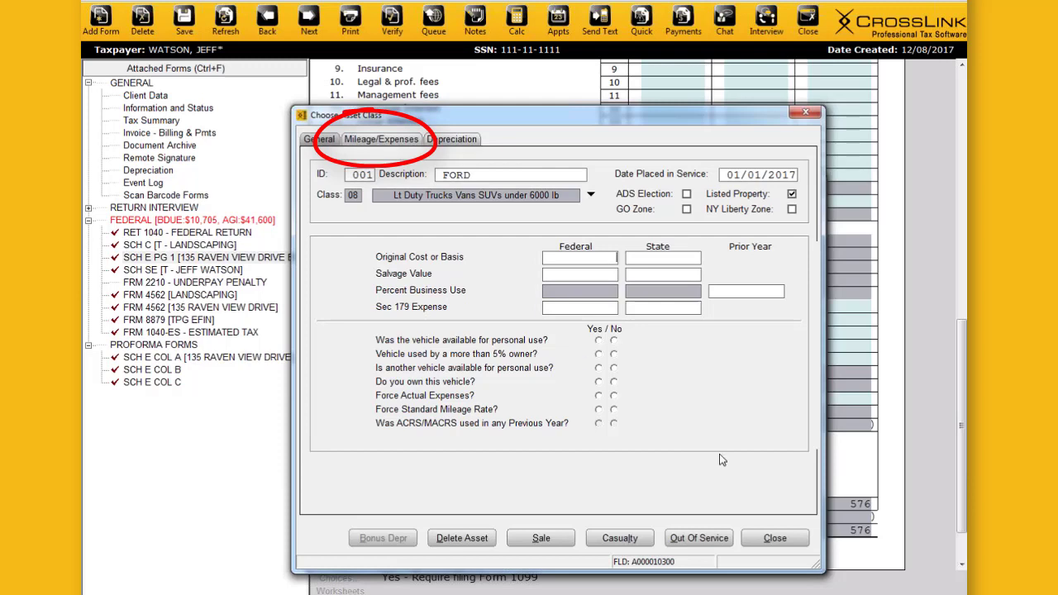
Step: Try to open the FORD vehicle's mileage and expenses details and to close the asset without entering a cost basis
left_click(380, 140)
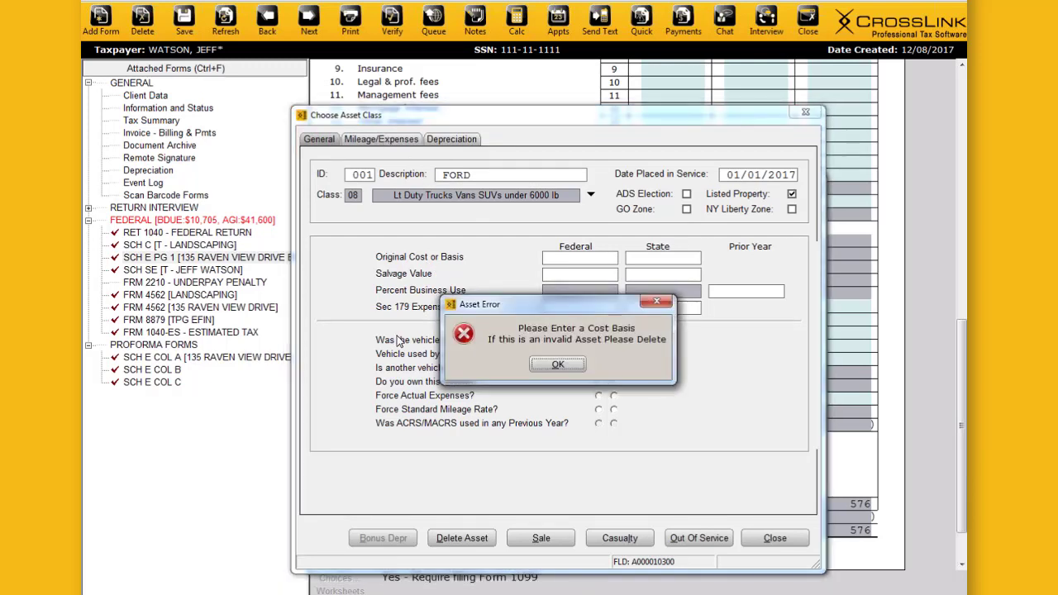
left_click_drag(533, 304, 533, 296)
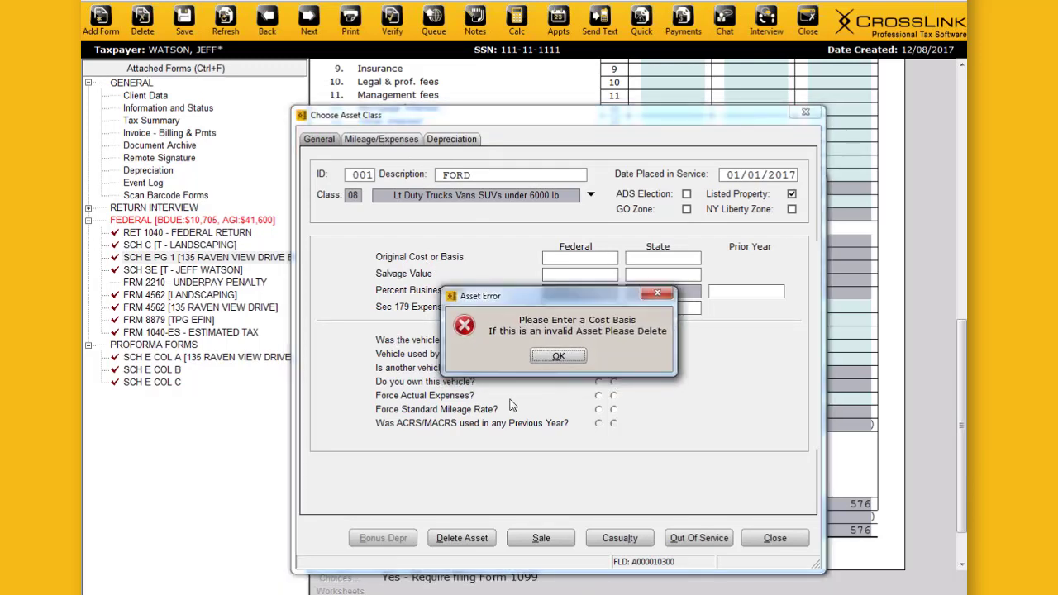
left_click(581, 364)
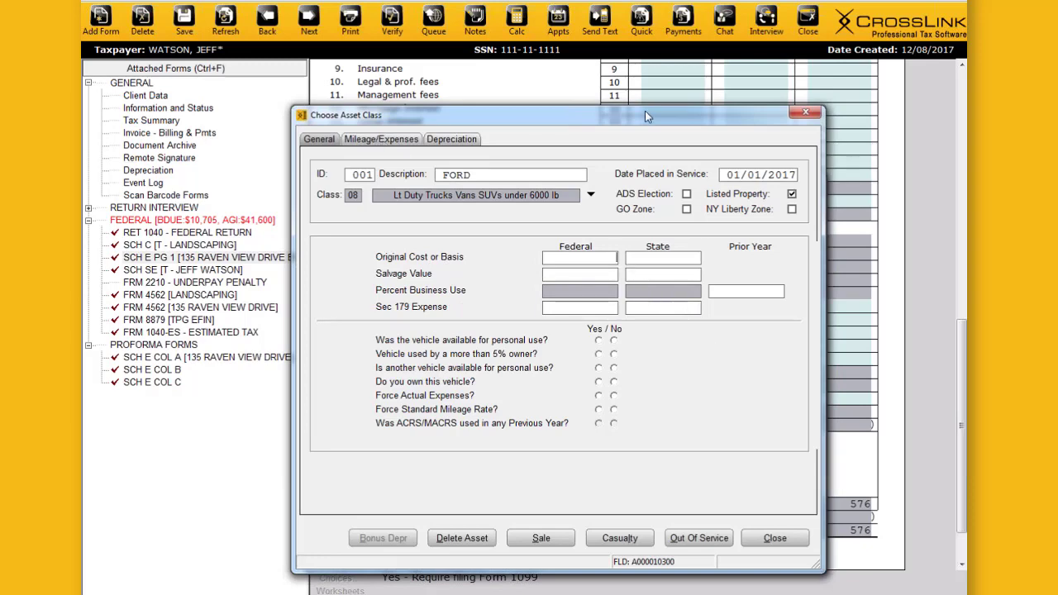
left_click_drag(672, 108, 730, 85)
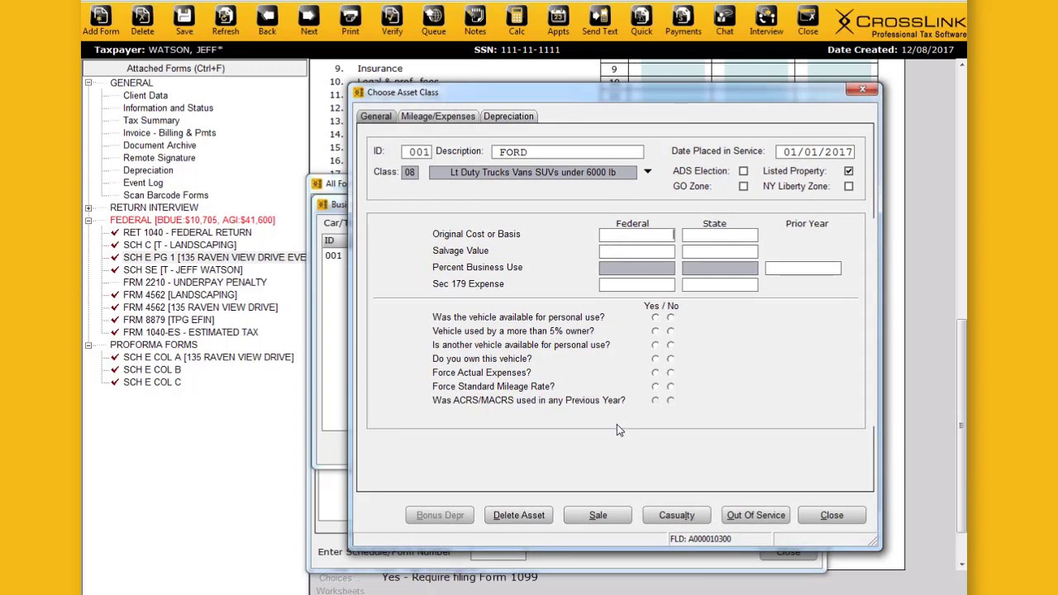
left_click(825, 515)
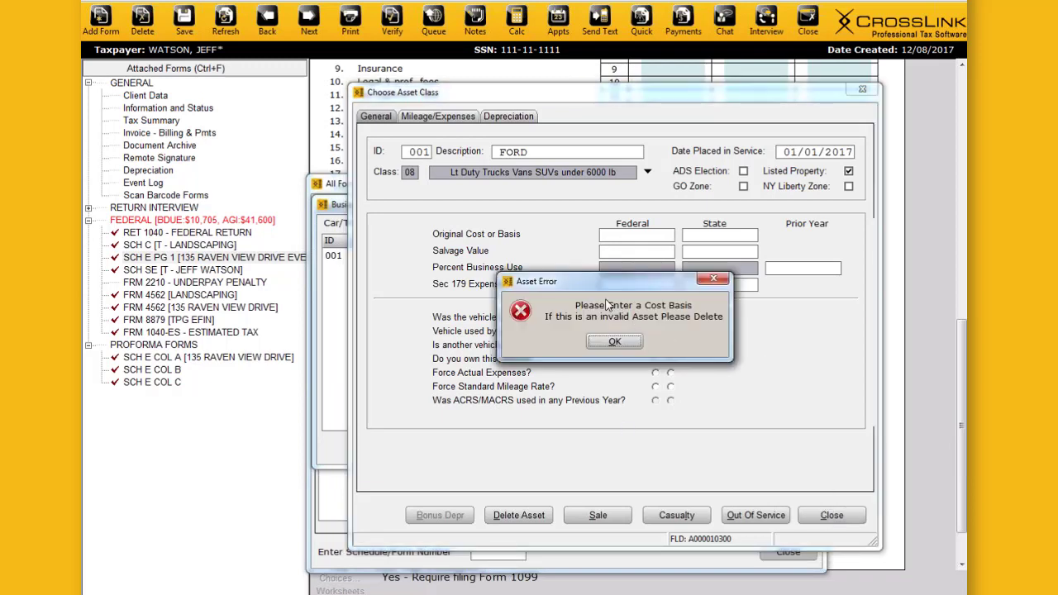
left_click(619, 342)
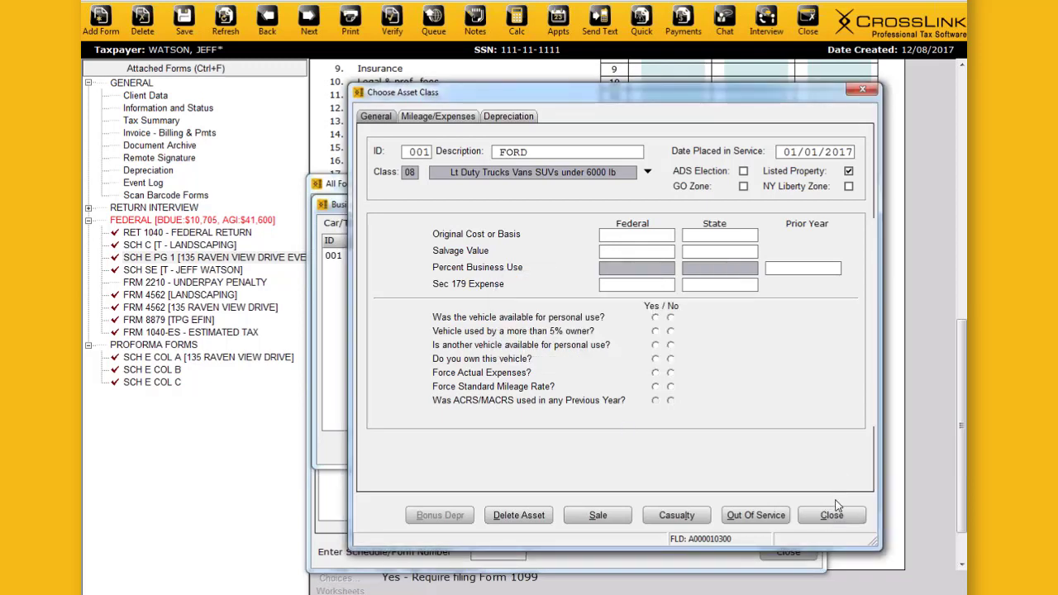
left_click(837, 515)
left_click(611, 343)
left_click(831, 515)
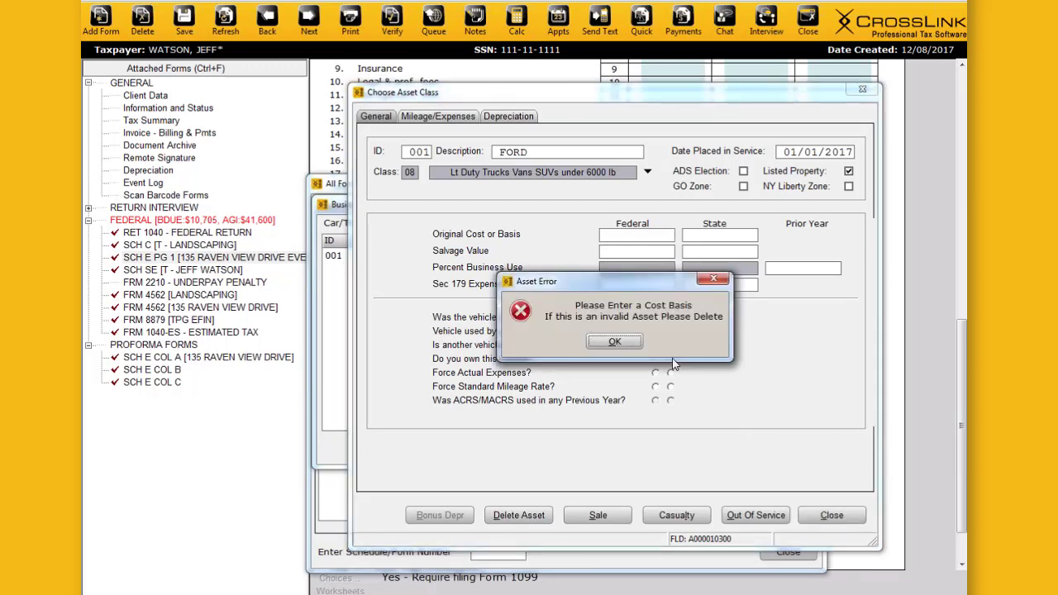
left_click(612, 343)
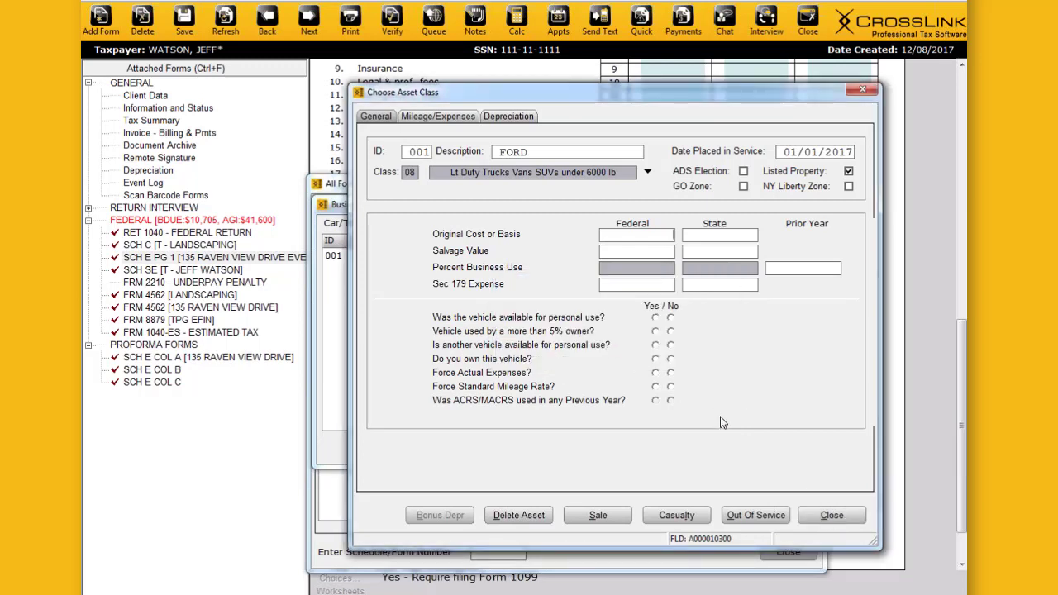
Step: Delete the FORD vehicle asset that has no cost basis
left_click(831, 515)
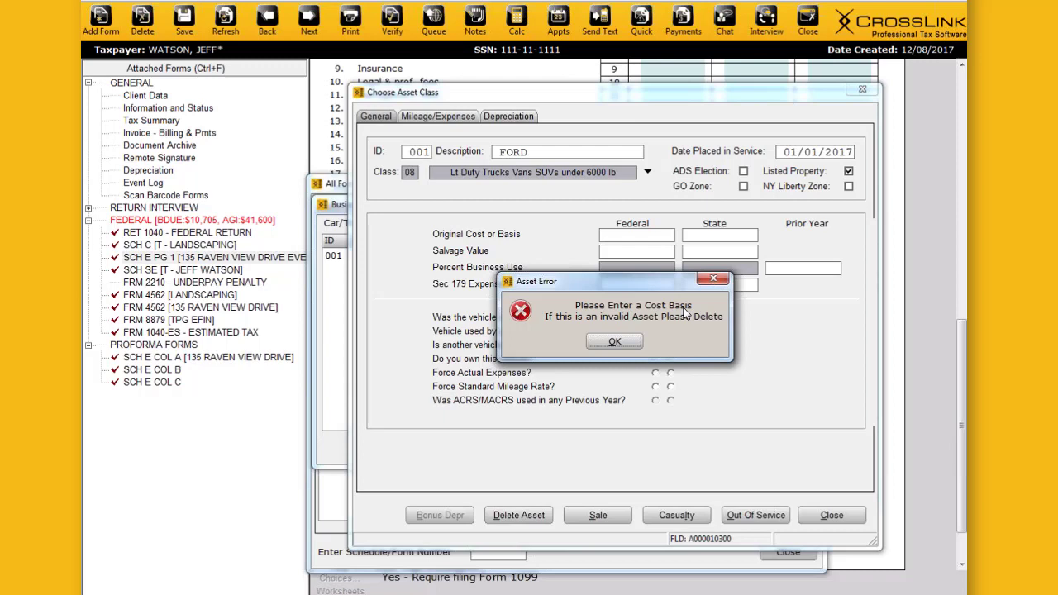
left_click(616, 343)
left_click(519, 515)
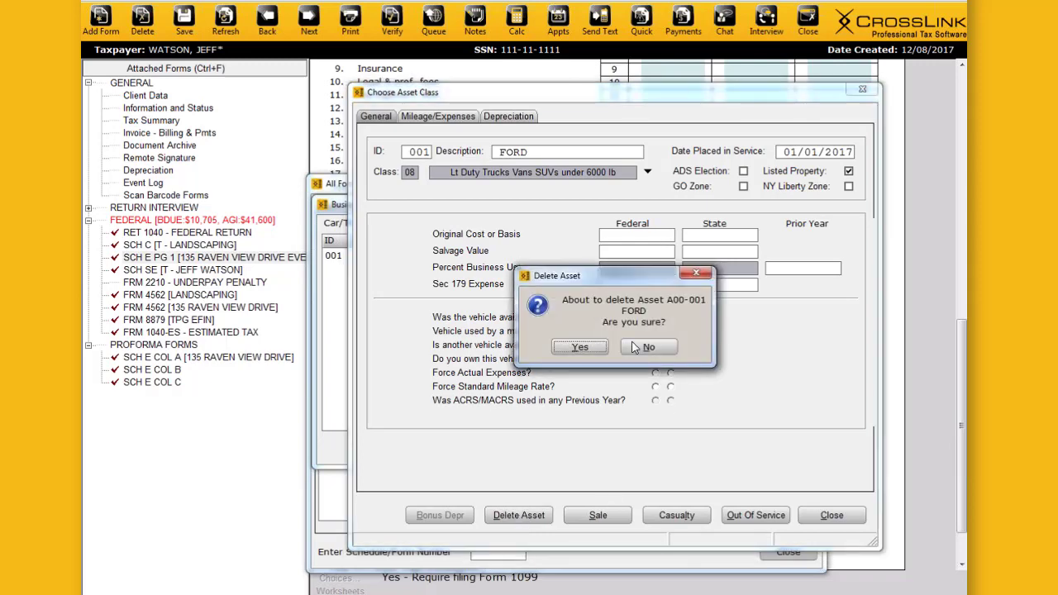
left_click(589, 350)
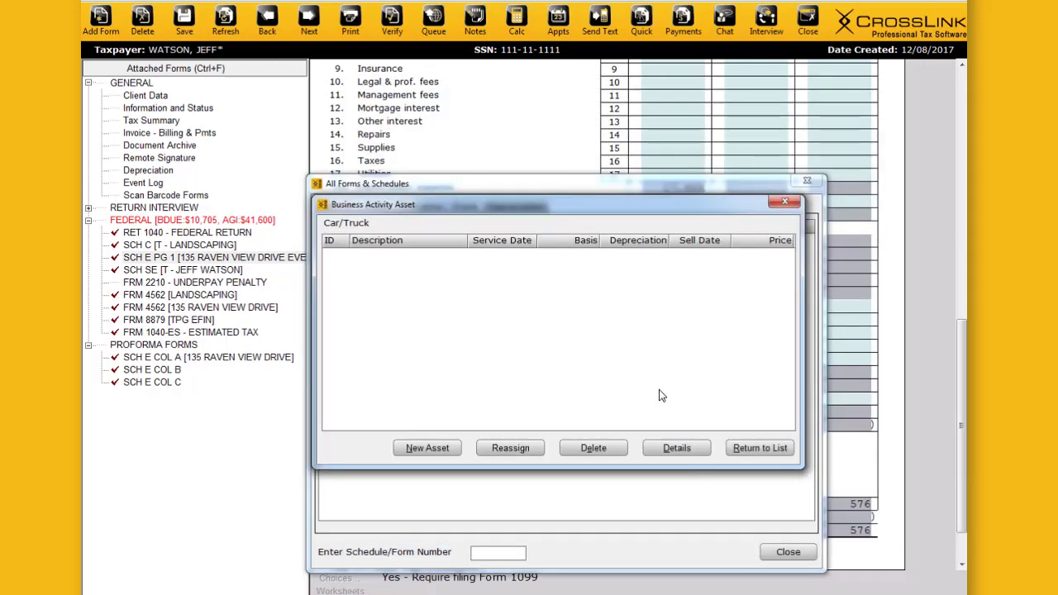
Step: Add the vehicle asset again as FORD in class 8 Lt Duty Trucks Vans SUVs under 6000 lb
left_click(427, 448)
type("FORD")
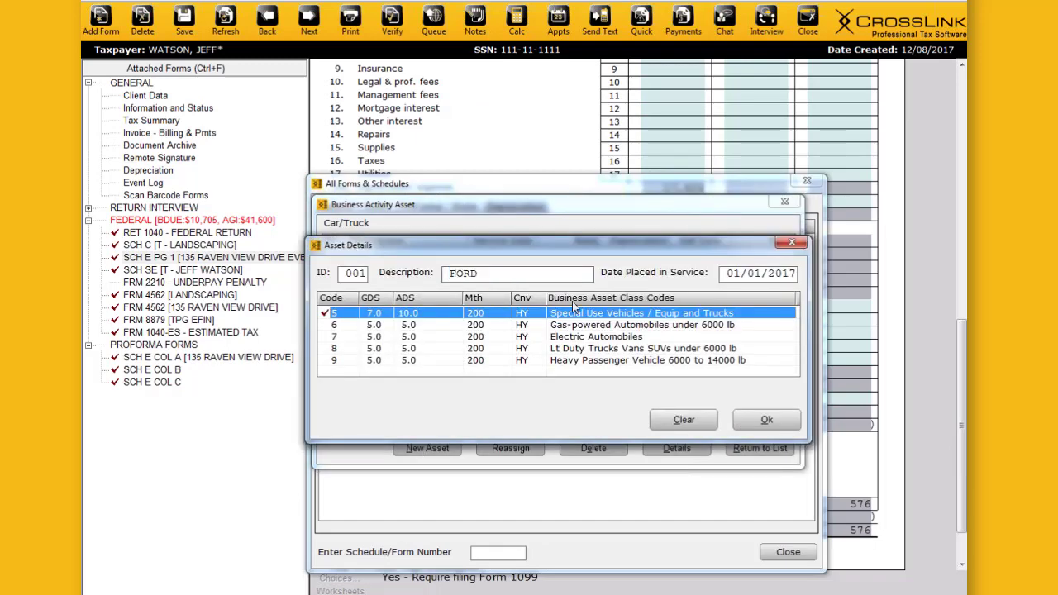
double_click(603, 348)
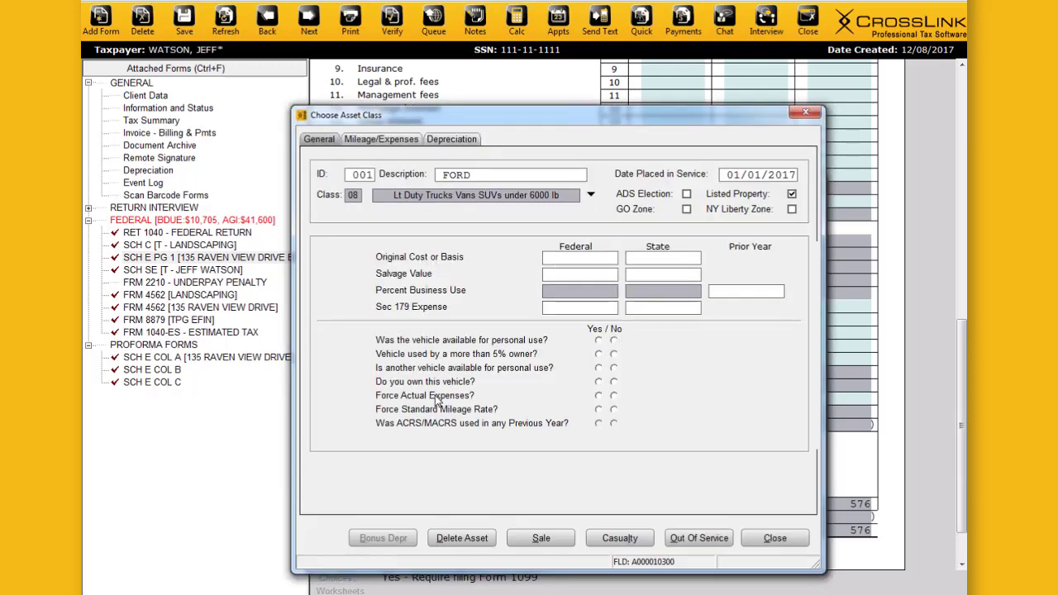
Step: Set the FORD vehicle's original cost or basis to 25000 for federal and state
type("50000")
key("BackSpace")
key("BackSpace")
key("BackSpace")
key("BackSpace")
type("25000")
key("Tab")
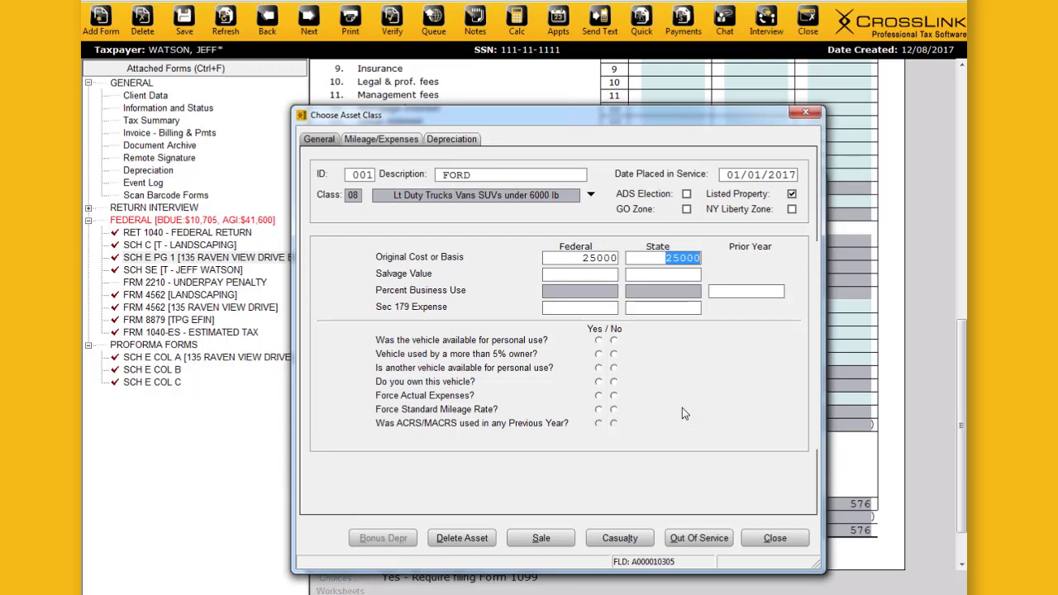
left_click(674, 276)
Step: Try to open the FORD vehicle's mileage and expenses details without answering the vehicle questions
left_click(389, 140)
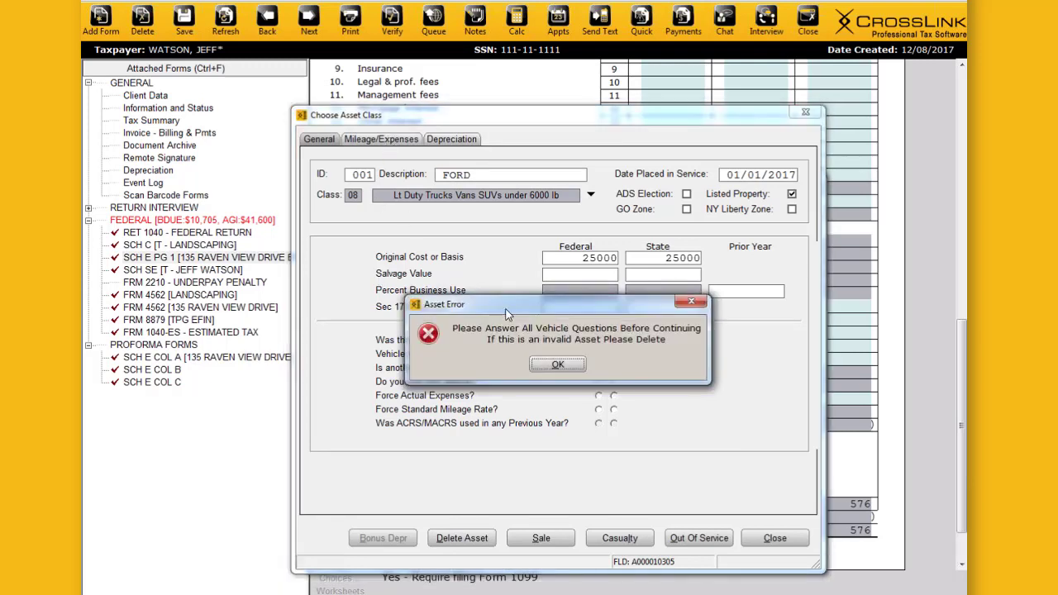
mouse_move(508, 308)
left_mouse_down()
mouse_move(517, 351)
mouse_move(513, 302)
left_mouse_up()
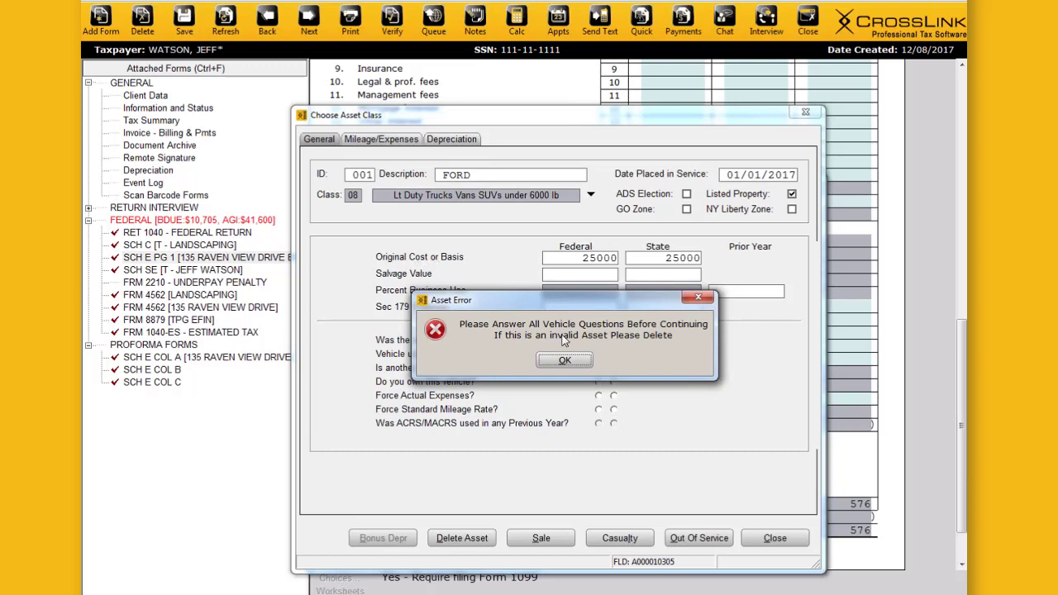
left_click(571, 363)
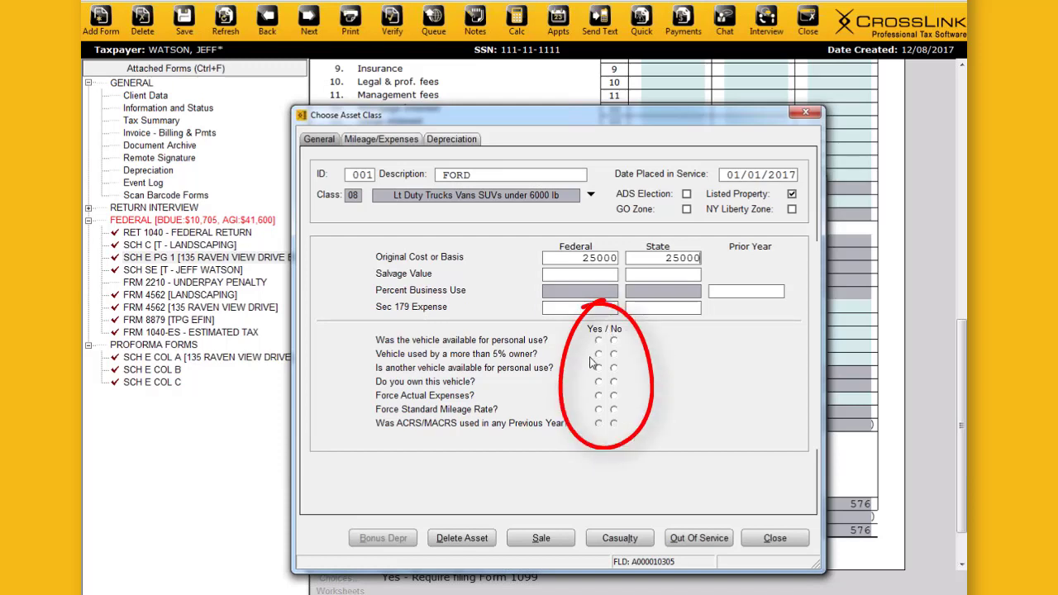
Step: Answer Yes to the FORD vehicle's personal use, 5% owner, other vehicle and ownership questions, and No to forcing actual expenses and standard mileage rate
left_click_drag(583, 258, 611, 259)
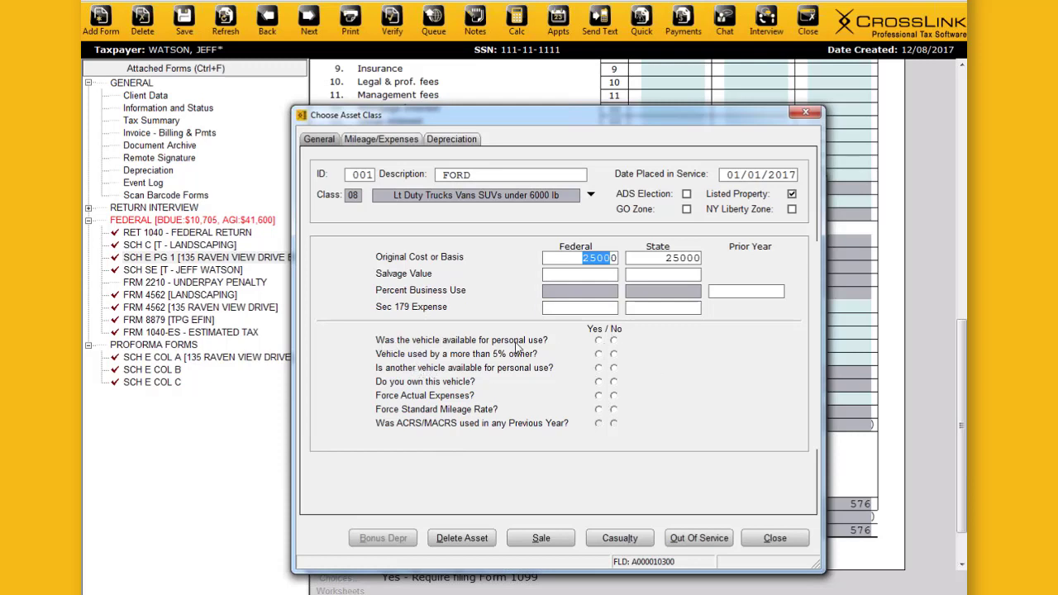
left_click(599, 341)
left_click(599, 353)
left_click(599, 367)
left_click(599, 382)
left_click(600, 396)
left_click(599, 409)
left_click(614, 396)
left_click(613, 410)
left_click(614, 395)
left_click(598, 423)
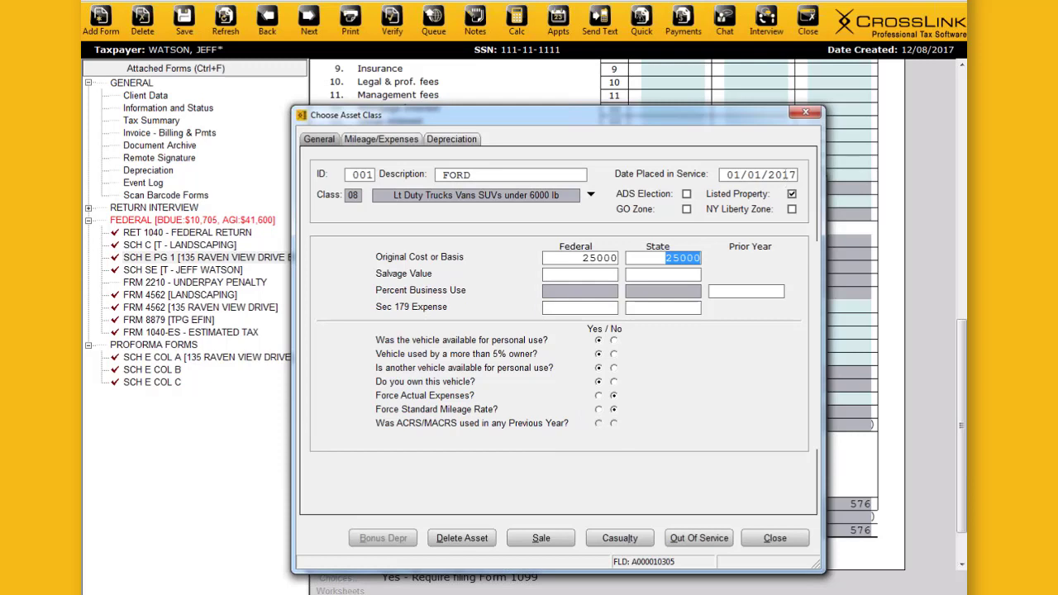
left_click(788, 173)
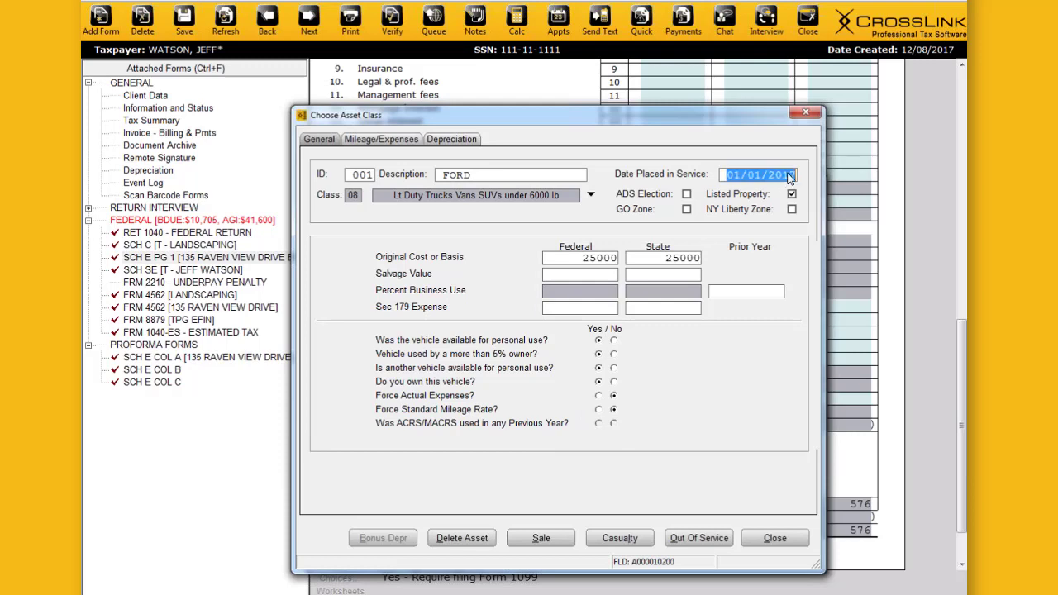
left_click(621, 421)
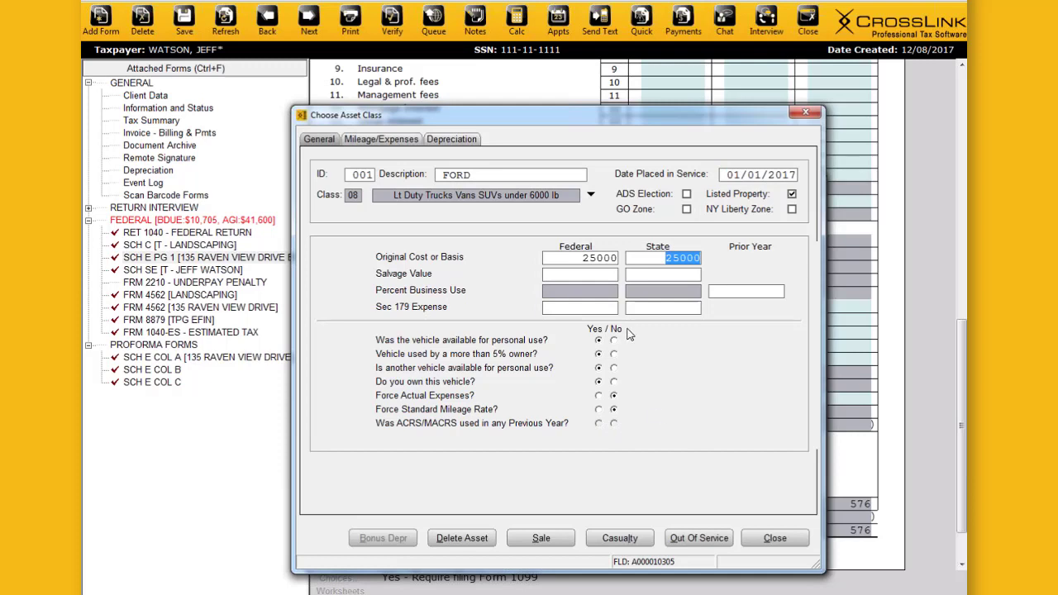
left_click(593, 256)
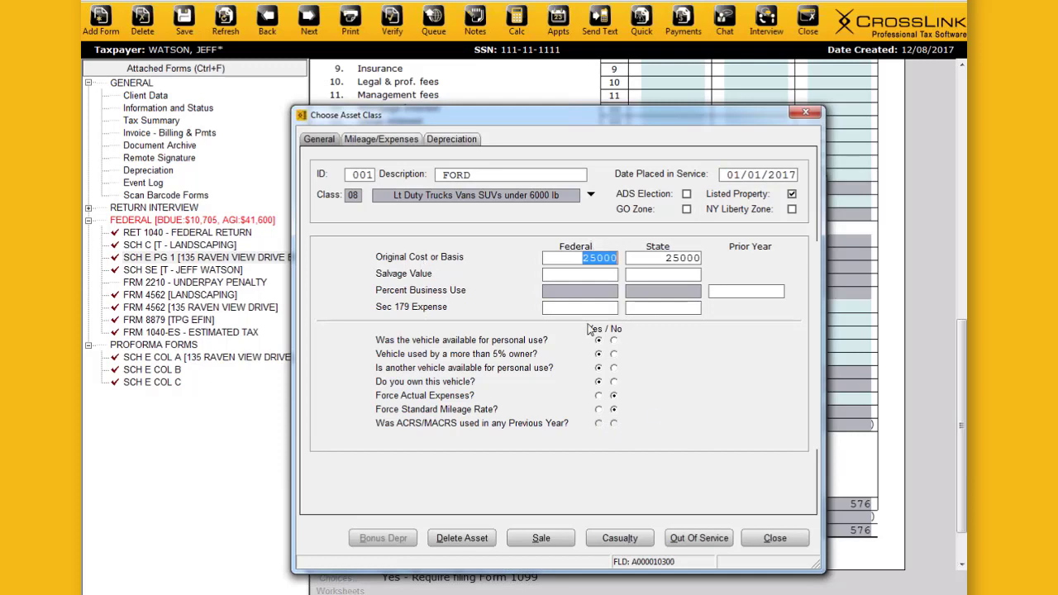
Step: Set the FORD vehicle's total mileage to 10000, total commute mileage to 2000 and average daily commute miles to 36
left_click(376, 140)
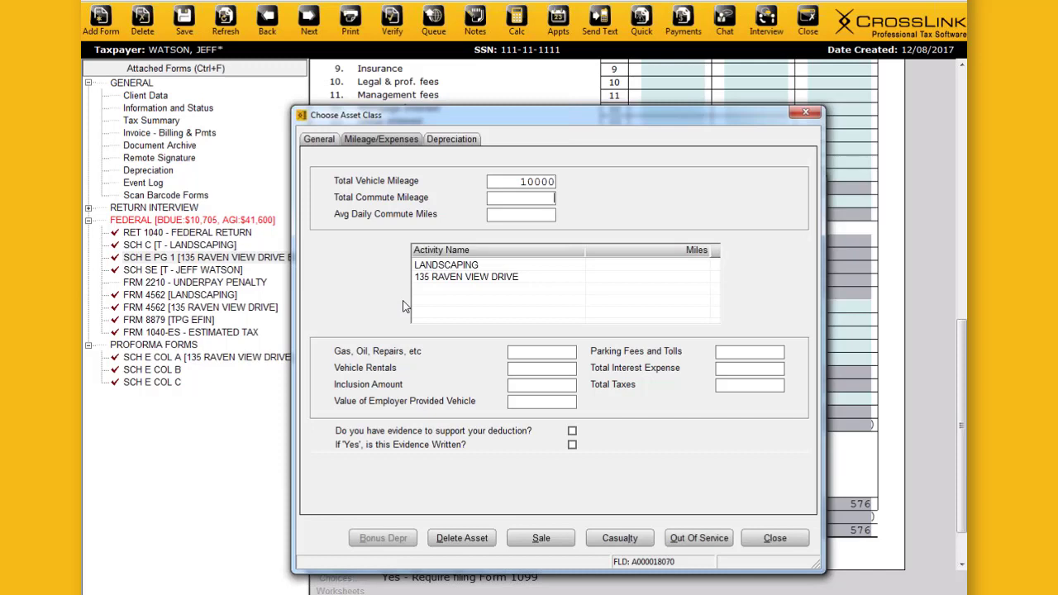
type("000")
key("Tab")
Step: Allocate 5000 miles of the FORD vehicle to LANDSCAPING and 5000 miles to the Schedule E rental property
left_click(450, 266)
left_click(425, 278)
left_click(433, 266)
left_click(434, 278)
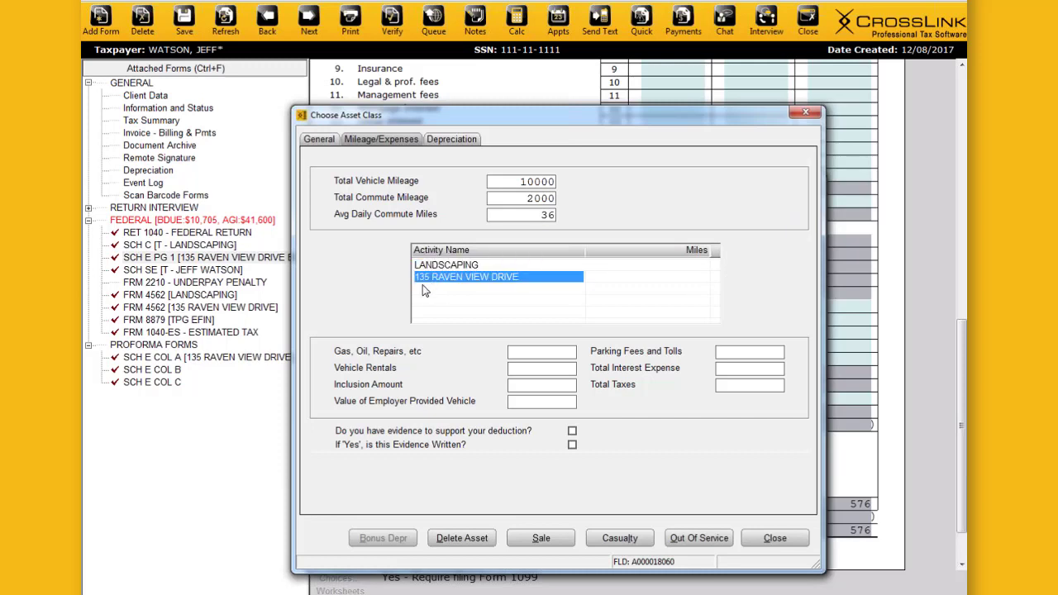
left_click(699, 266)
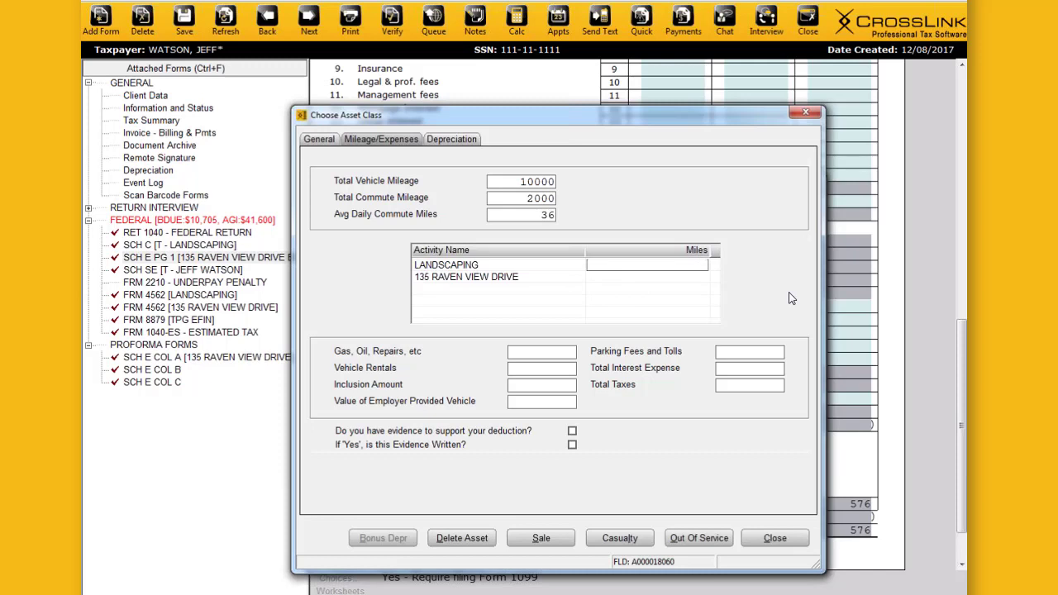
type("5000")
key("Return")
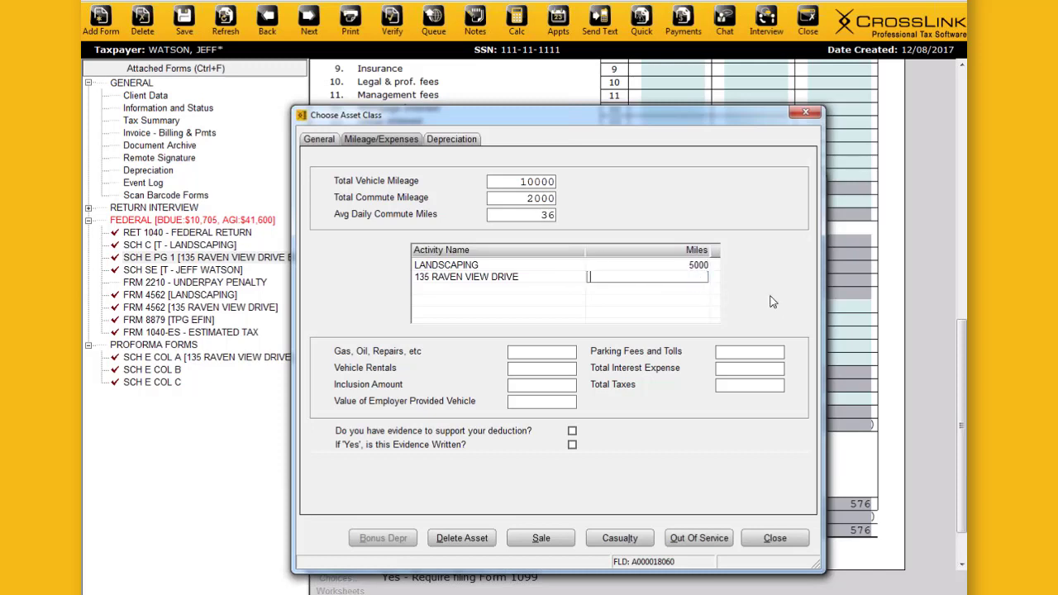
type("5000")
key("Return")
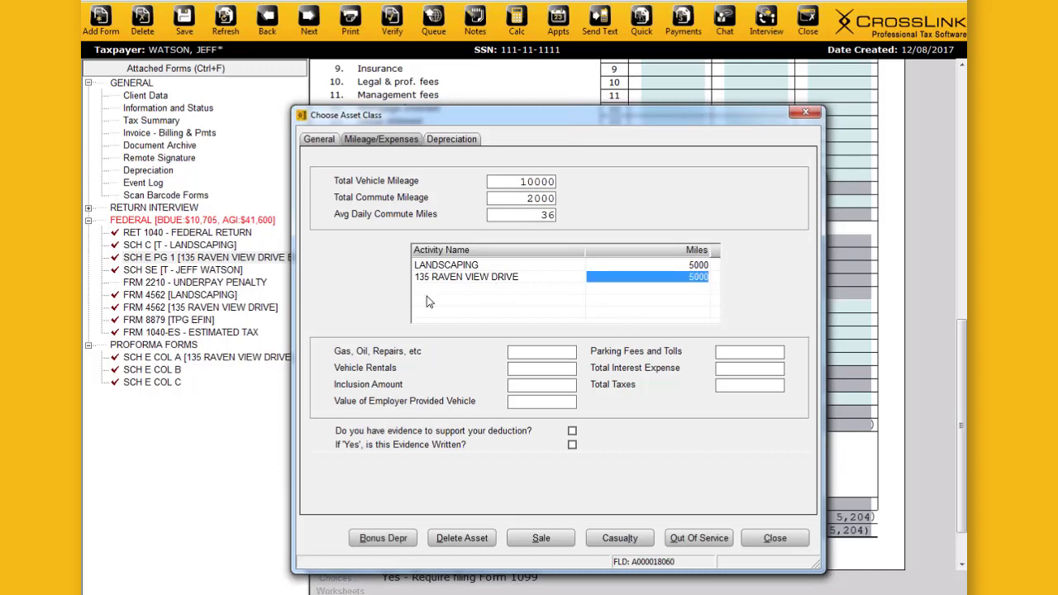
Step: Enter 2500 for gas, oil and repairs and 18500 for parking fees and tolls, and confirm written evidence supports the deduction
left_click(550, 352)
type("2500")
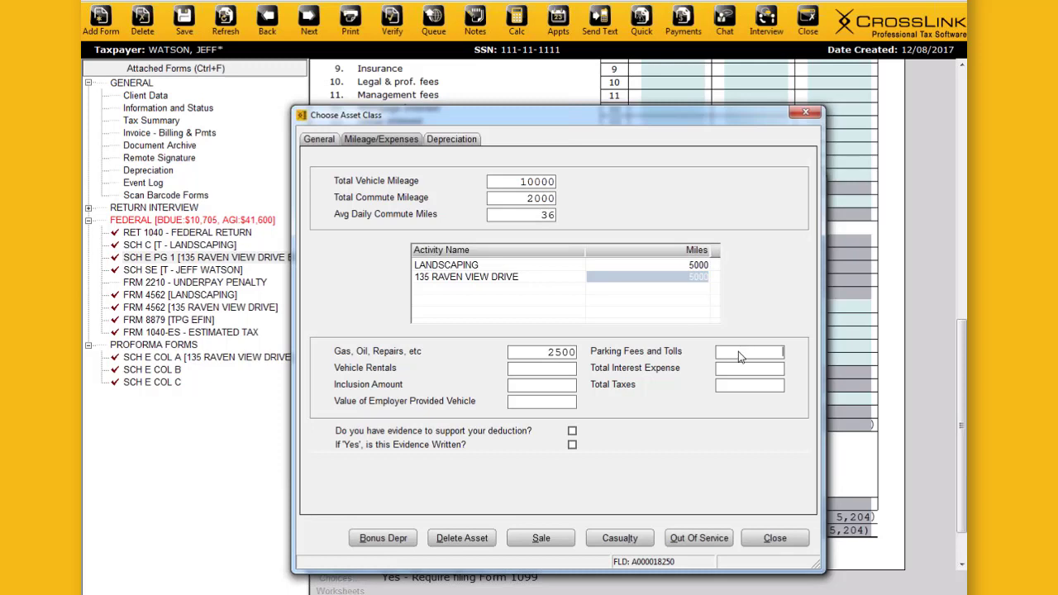
type("18500")
left_click(571, 431)
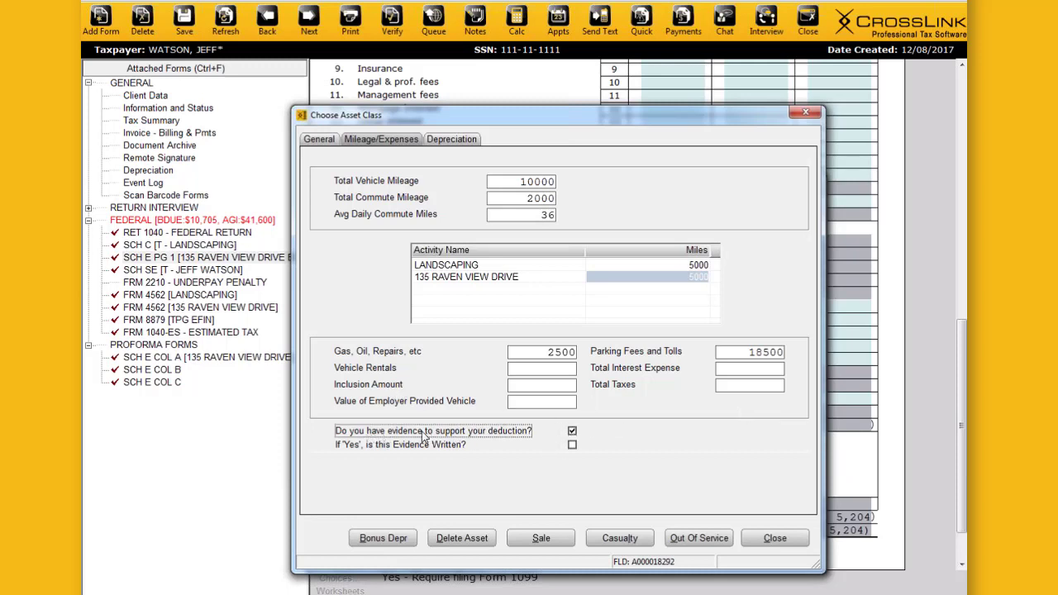
left_click(572, 446)
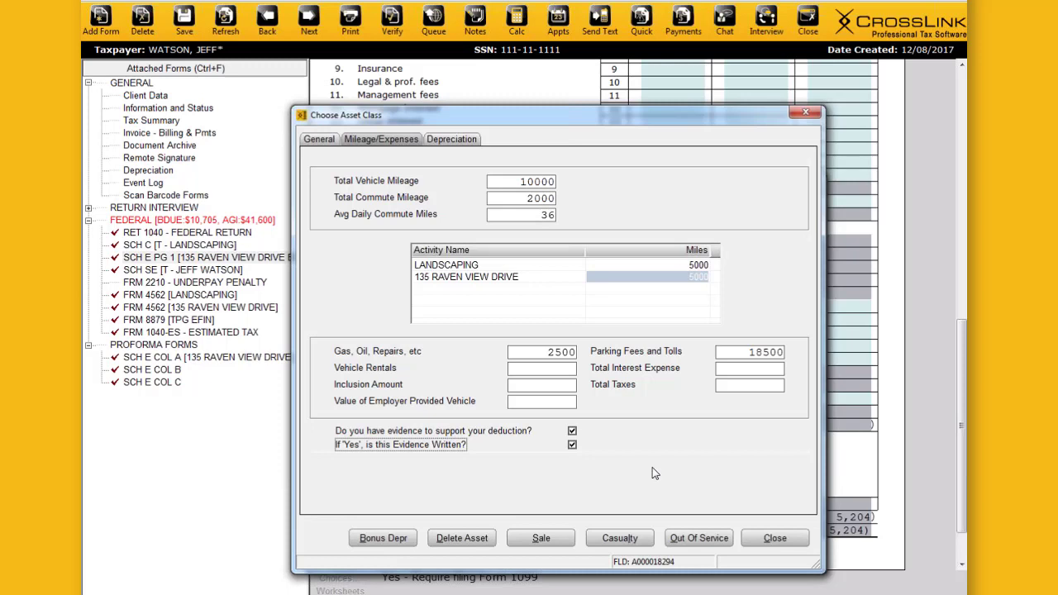
Step: Try to close the FORD vehicle asset, accepting the Special Depreciation Allowance without electing out
left_click(773, 541)
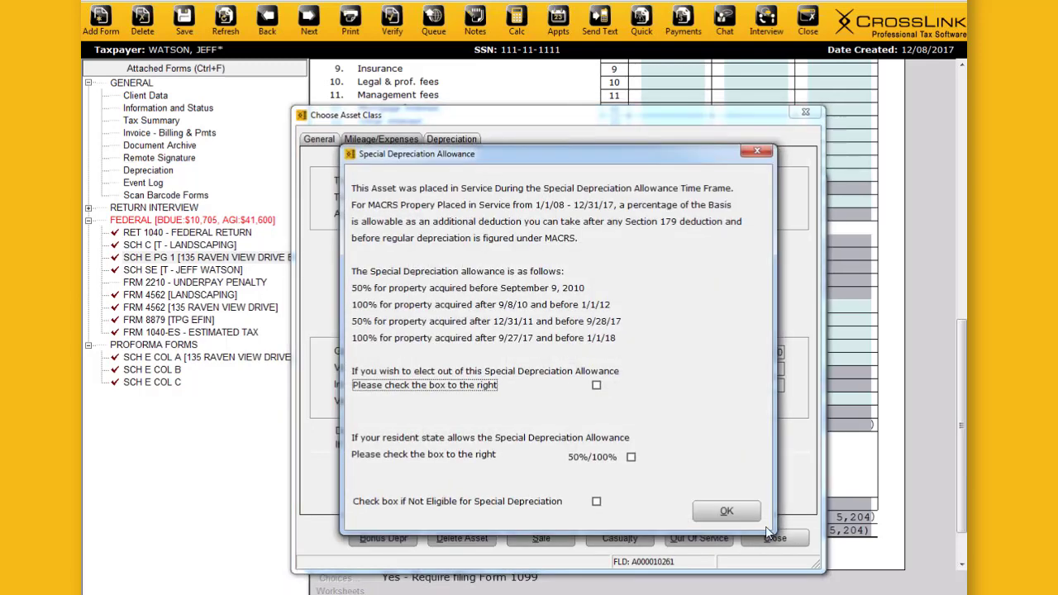
left_click(736, 511)
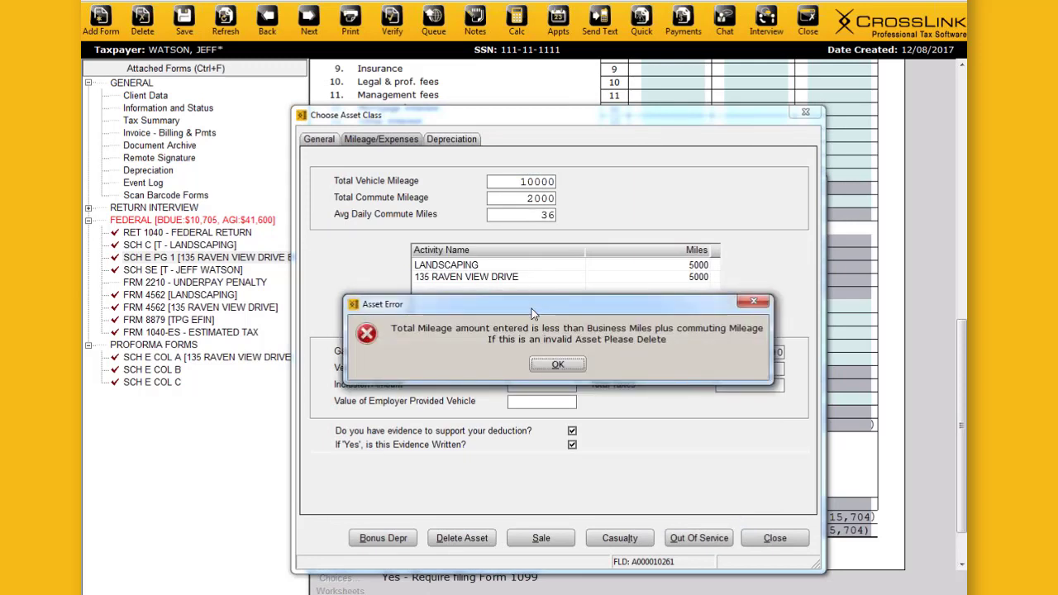
left_click_drag(531, 312, 533, 327)
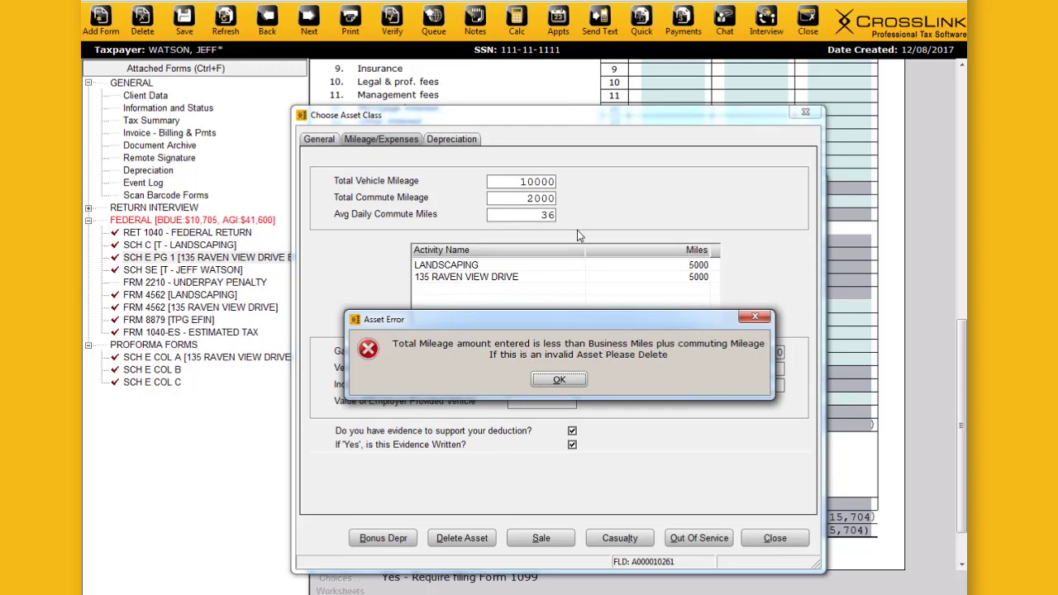
left_click(560, 380)
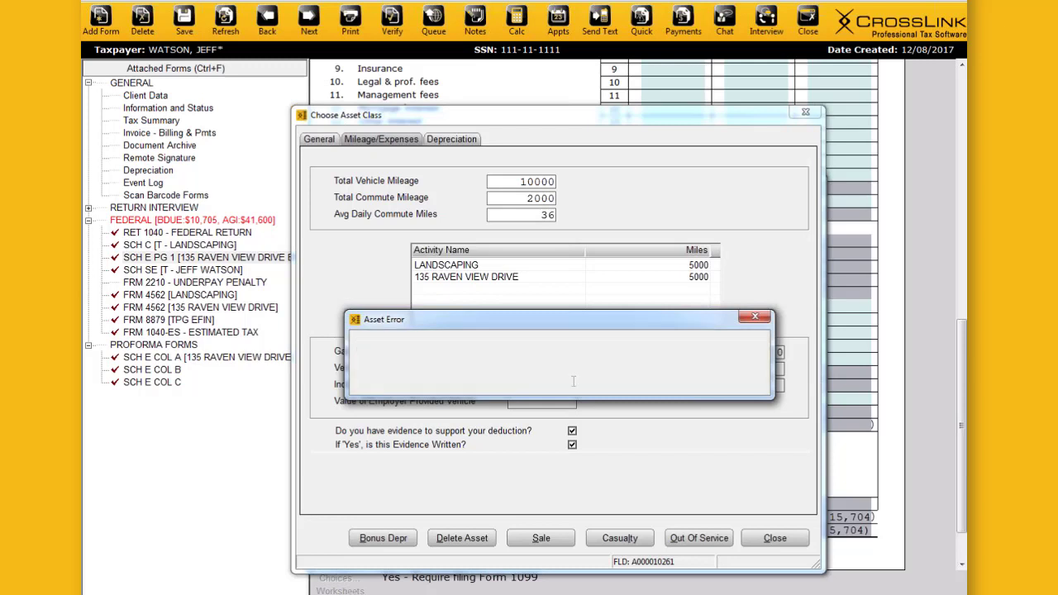
Step: Compare the miles allocated to each activity with the FORD vehicle's total and commute mileage
left_click(701, 264)
left_click(699, 279)
left_click(695, 269)
left_click(697, 276)
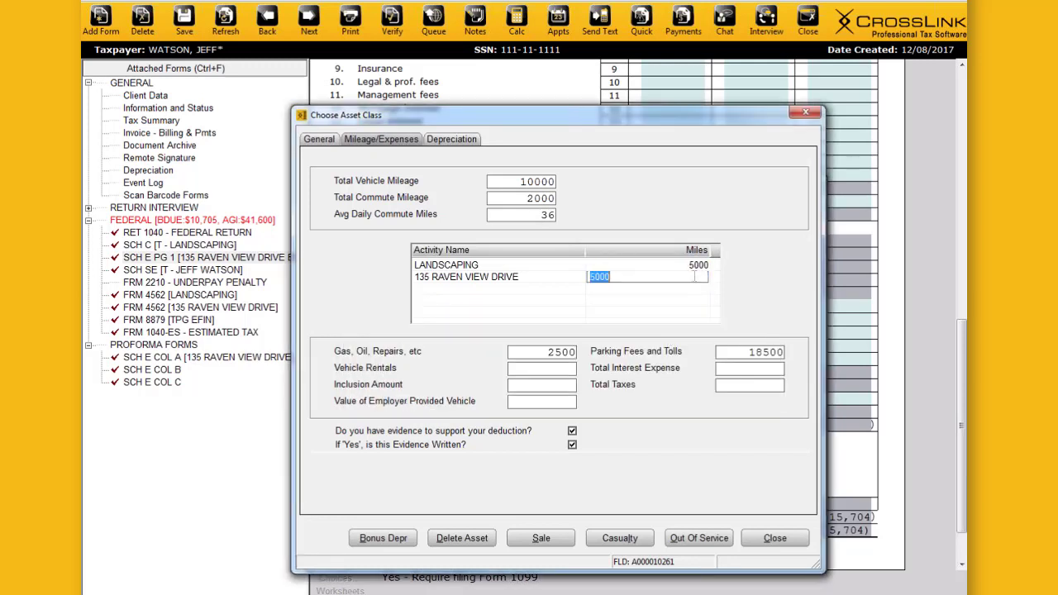
left_click(697, 266)
left_click(696, 278)
left_click(524, 181)
key("Tab")
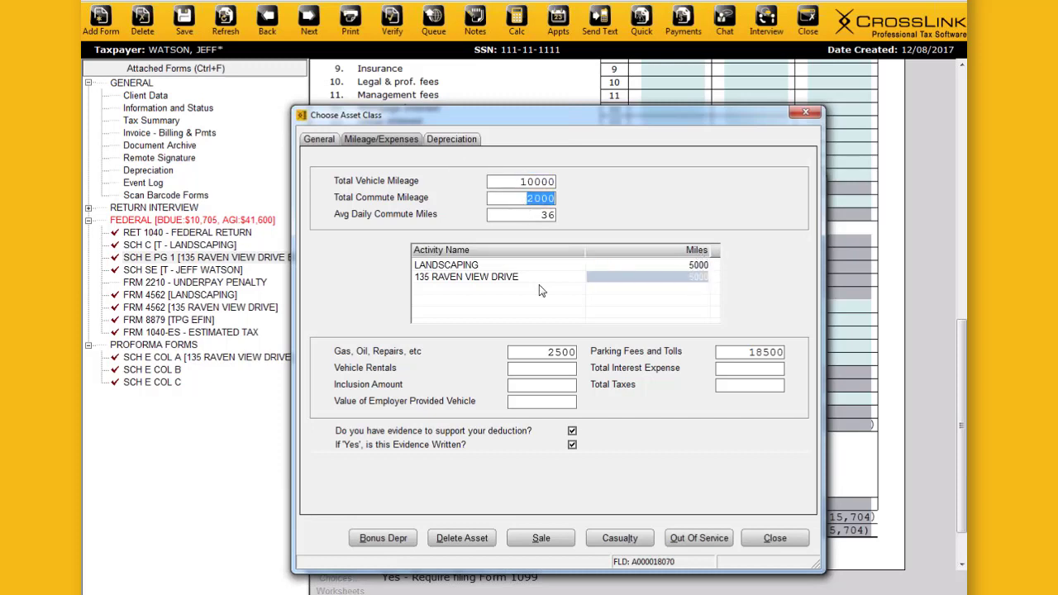
Step: Set the FORD vehicle's miles to 2000 for LANDSCAPING and 150 for the Schedule E rental property
left_click(672, 266)
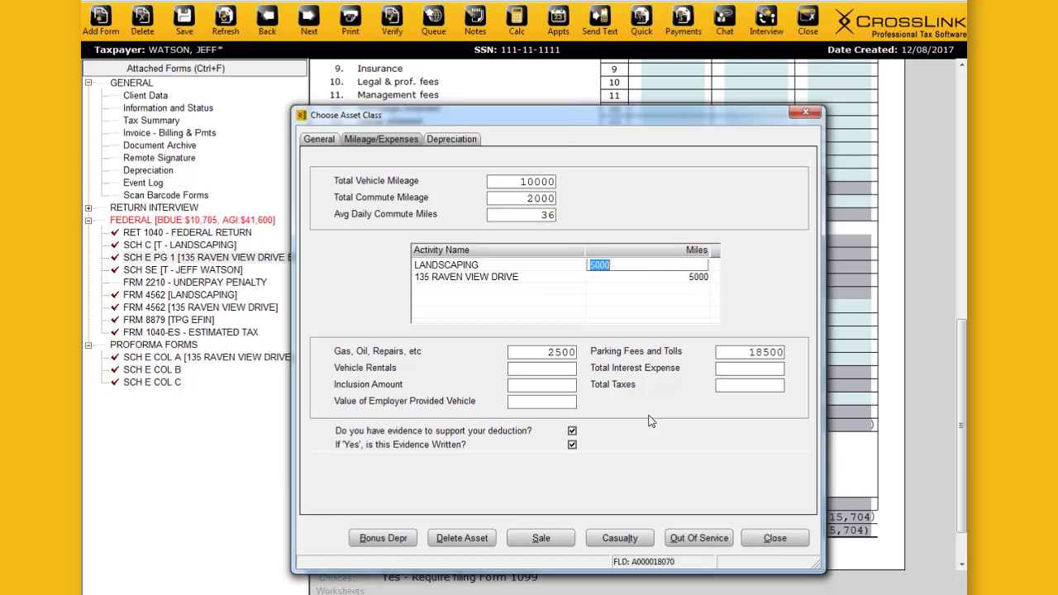
type("200")
left_click(649, 278)
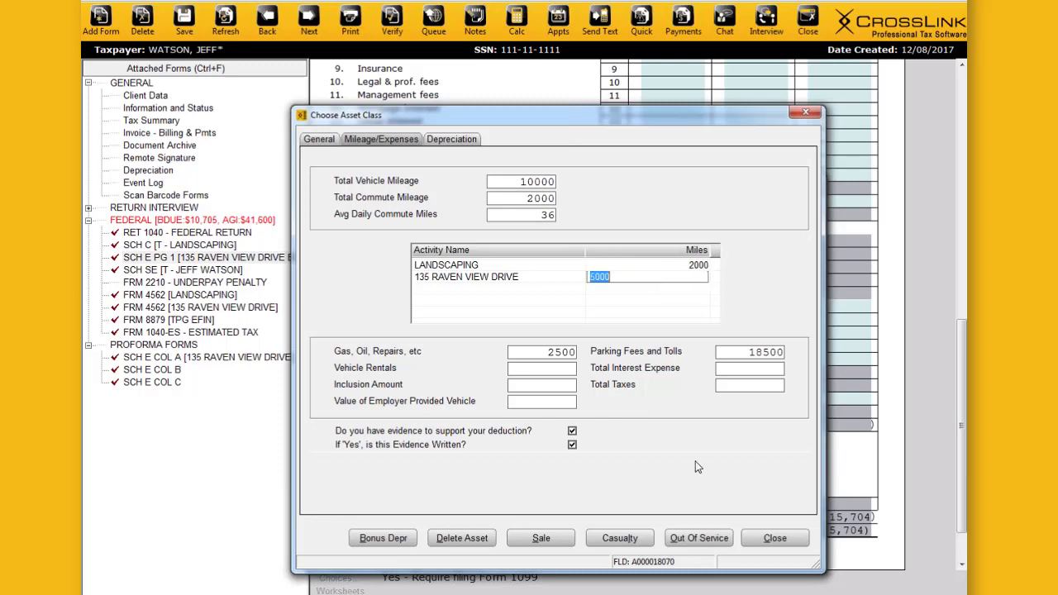
type("150")
key("Return")
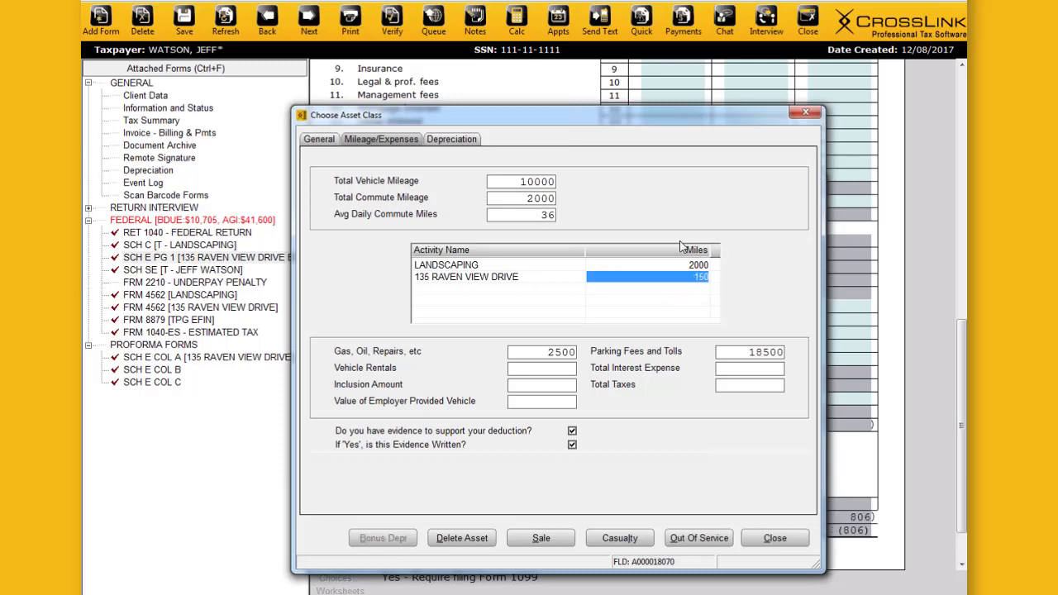
Step: Check the commute mileage and both activities' miles, and review the FORD vehicle's percent business use
left_click(673, 265)
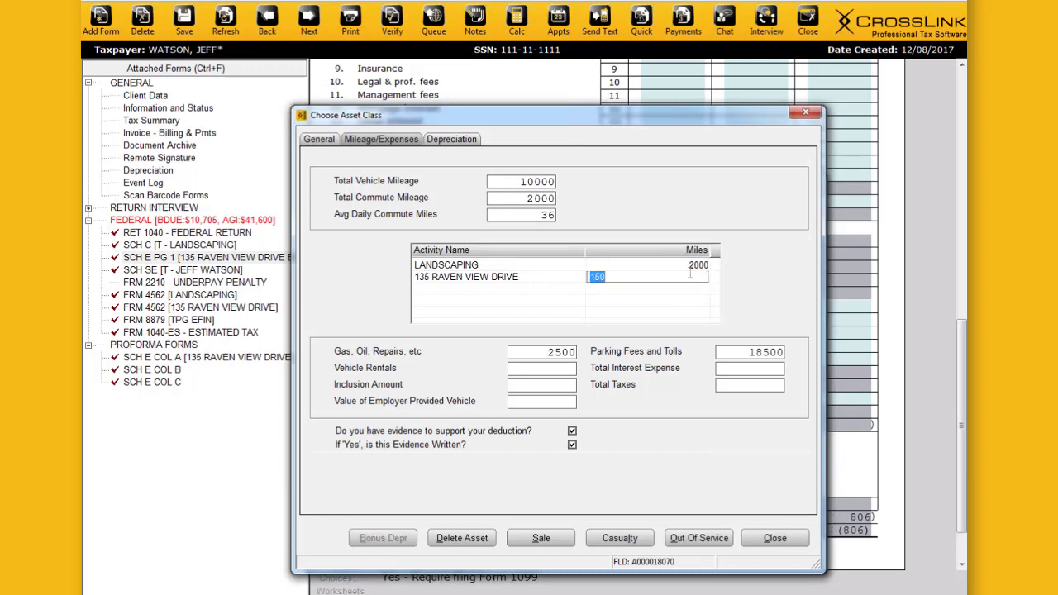
left_click(661, 277)
left_click_drag(529, 198, 558, 198)
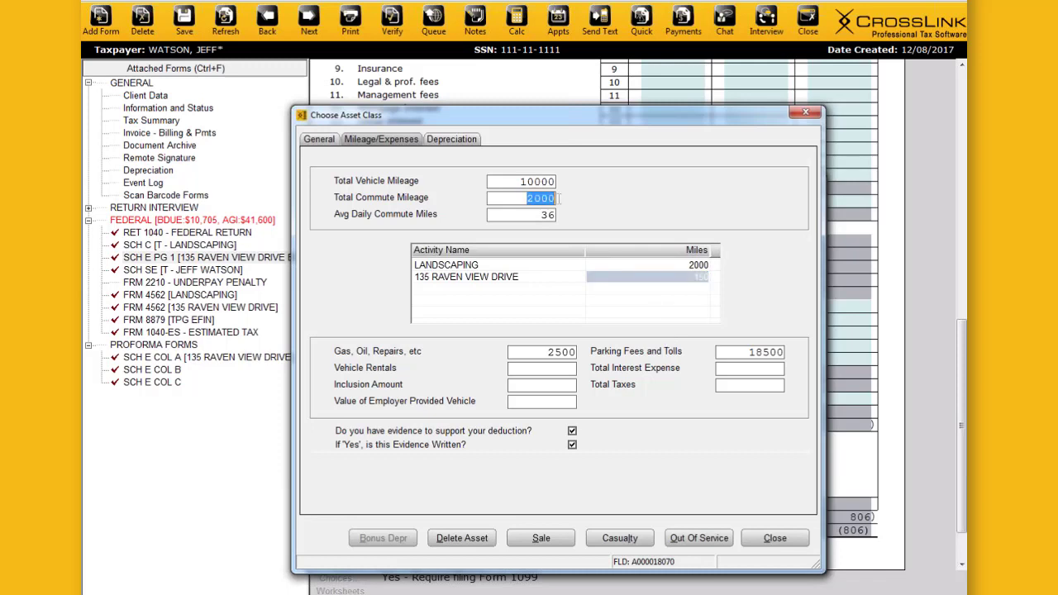
left_click(696, 265)
left_click(697, 278)
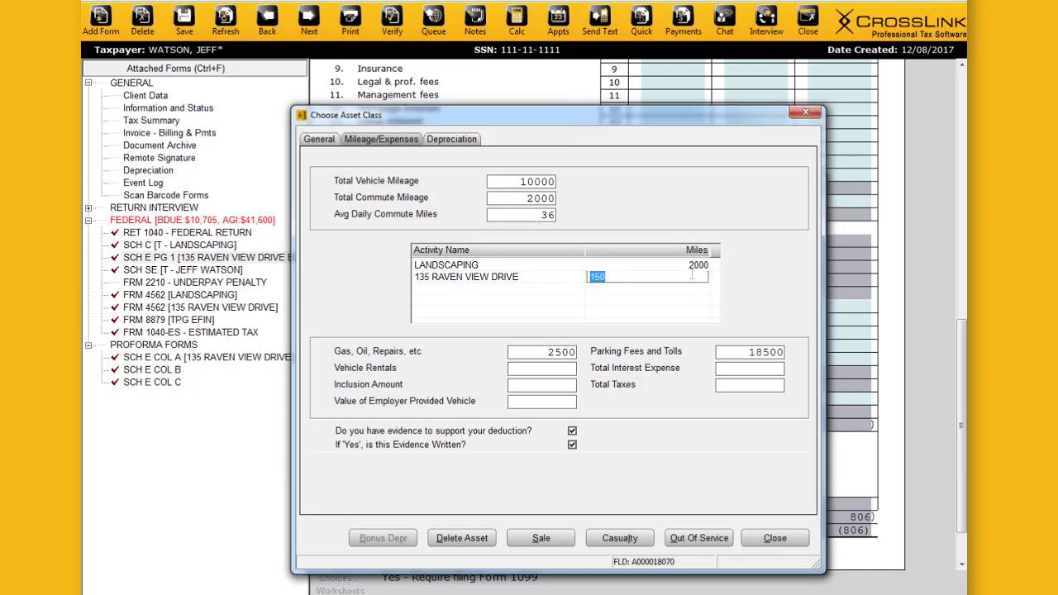
left_click(321, 139)
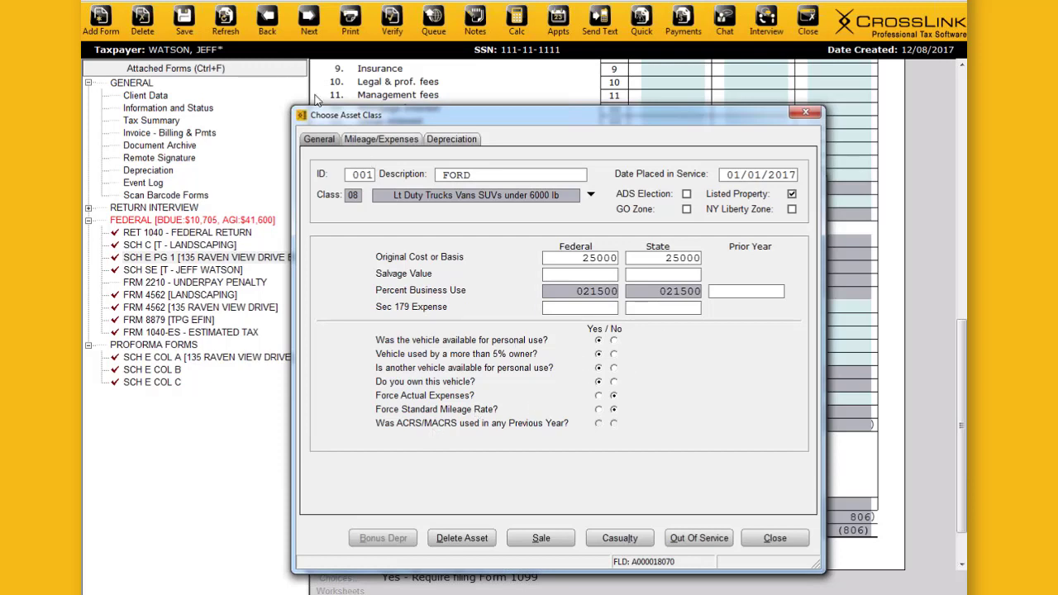
left_click(364, 142)
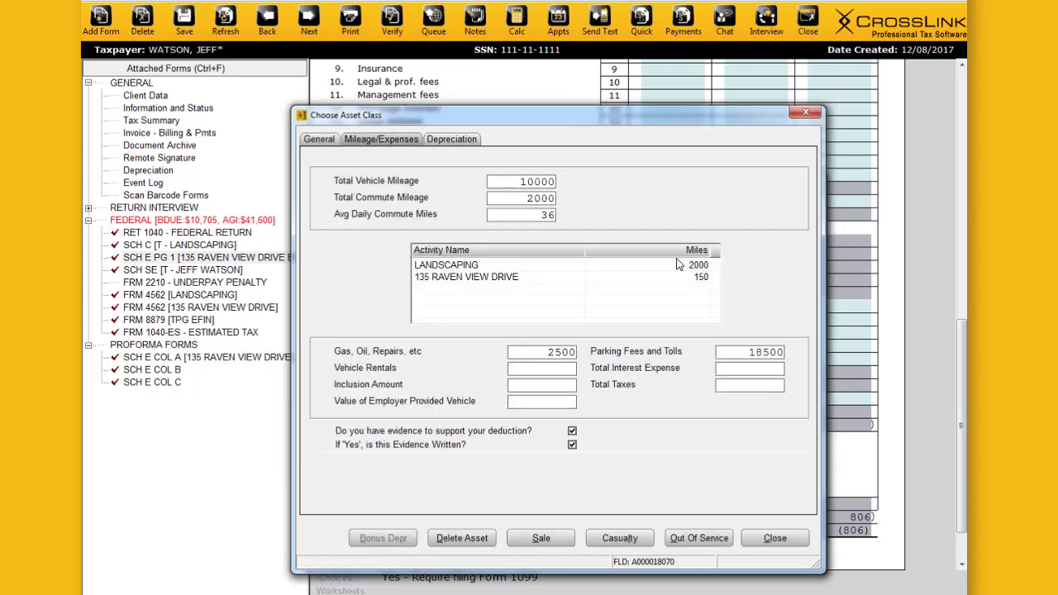
Step: Close the FORD asset and the depreciation lists, and examine the auto expenses on Schedule E
left_click(775, 538)
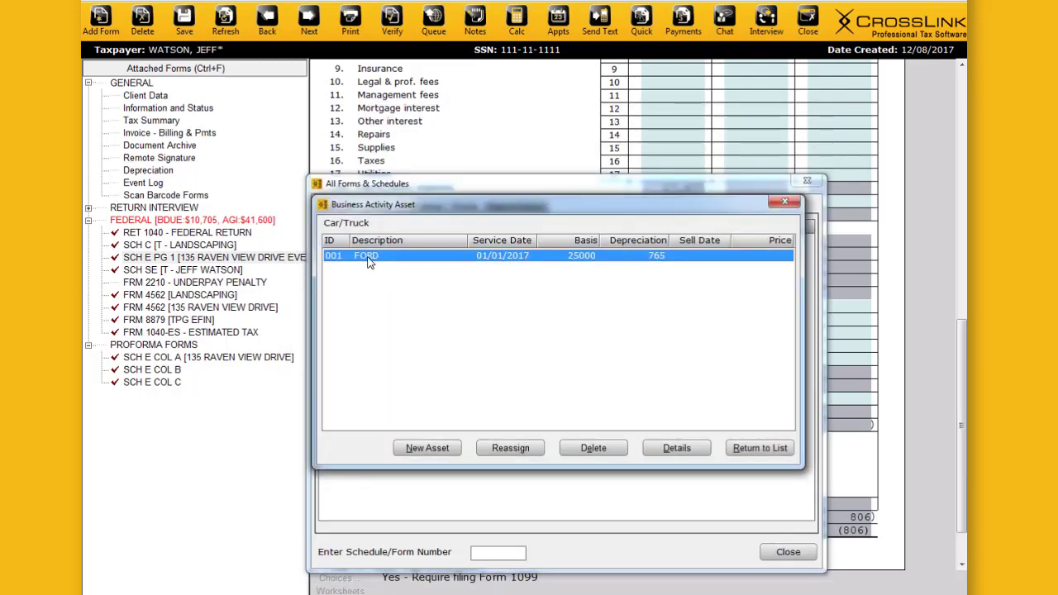
left_click(761, 449)
left_click(792, 554)
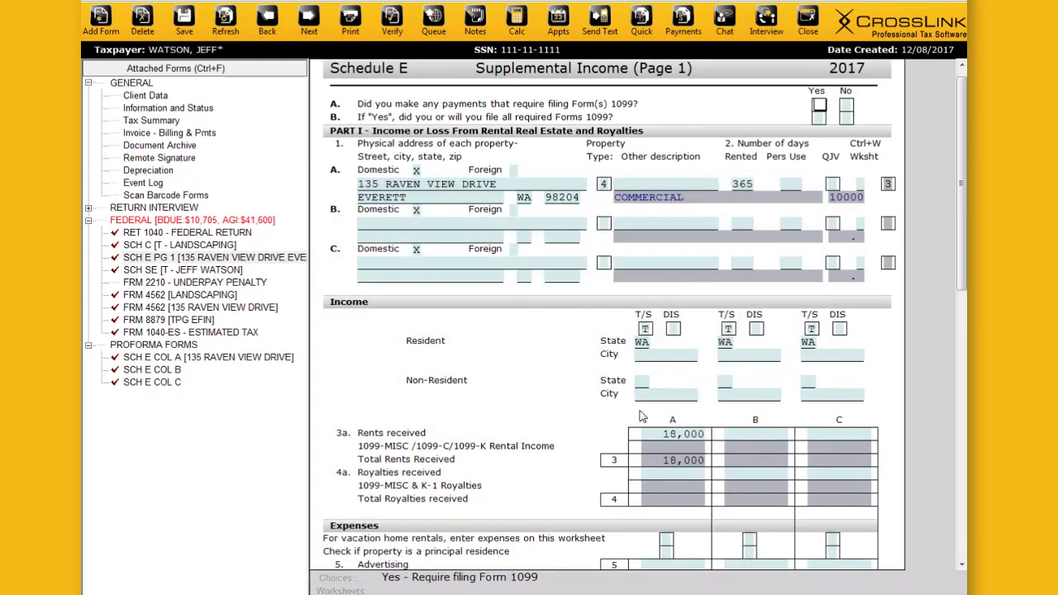
left_click_drag(963, 256, 963, 393)
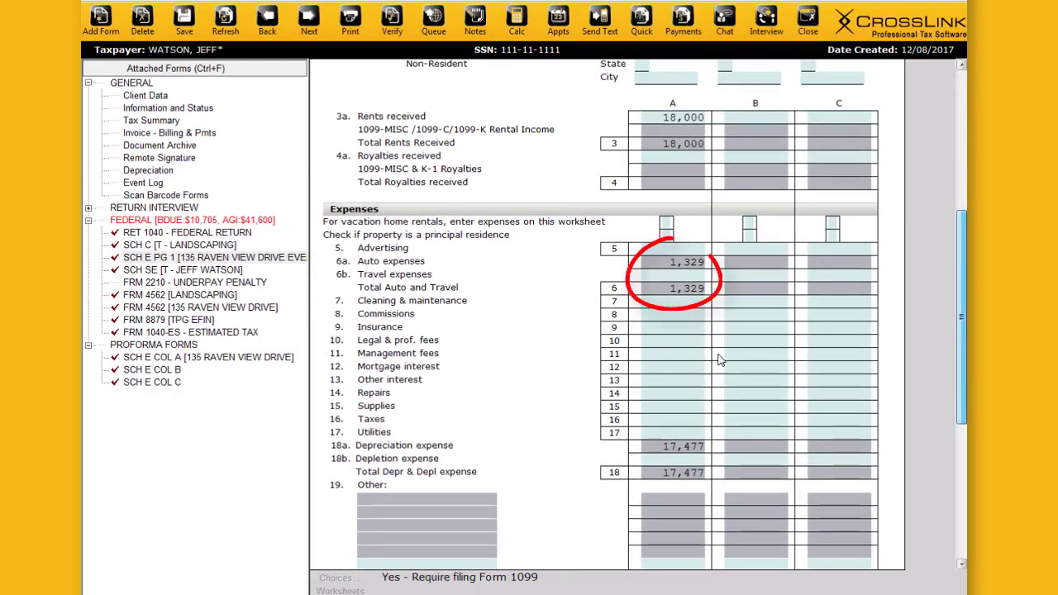
Step: Examine the car and truck expenses on line 9 of the LANDSCAPING Schedule C
left_click(201, 246)
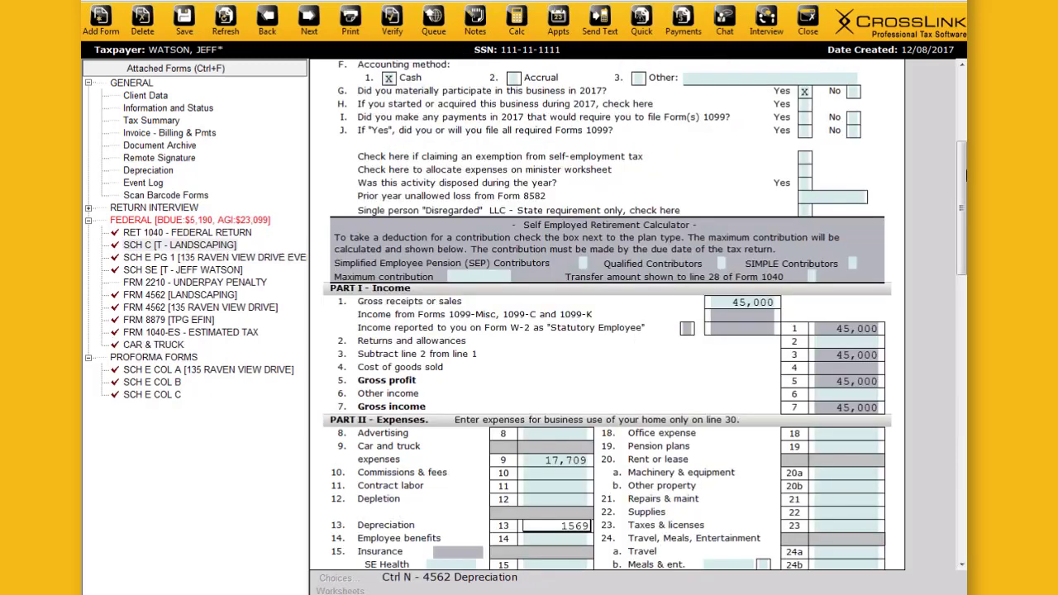
left_click_drag(964, 174, 962, 266)
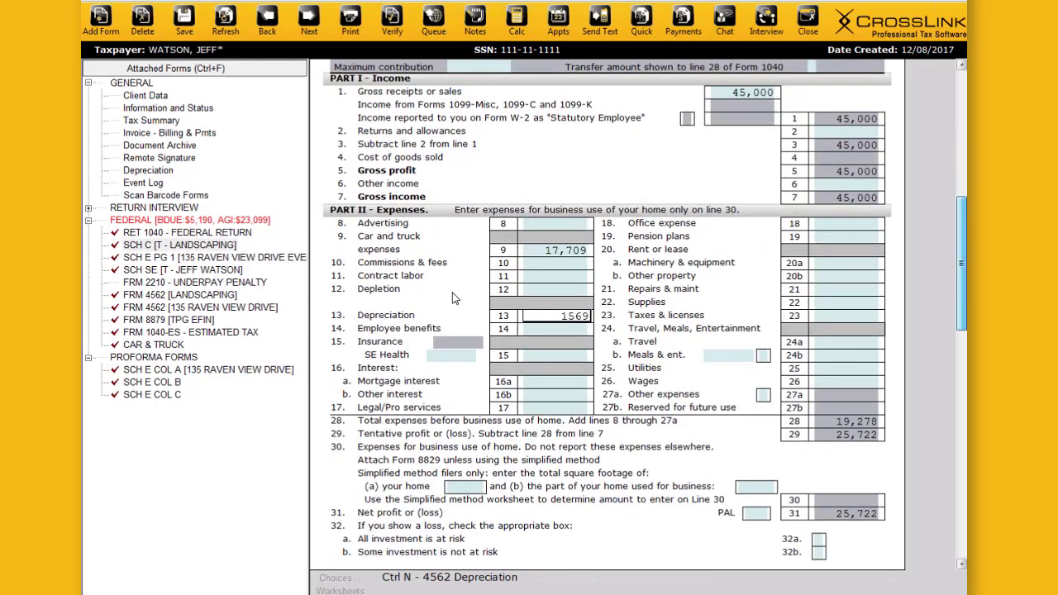
left_click(537, 249)
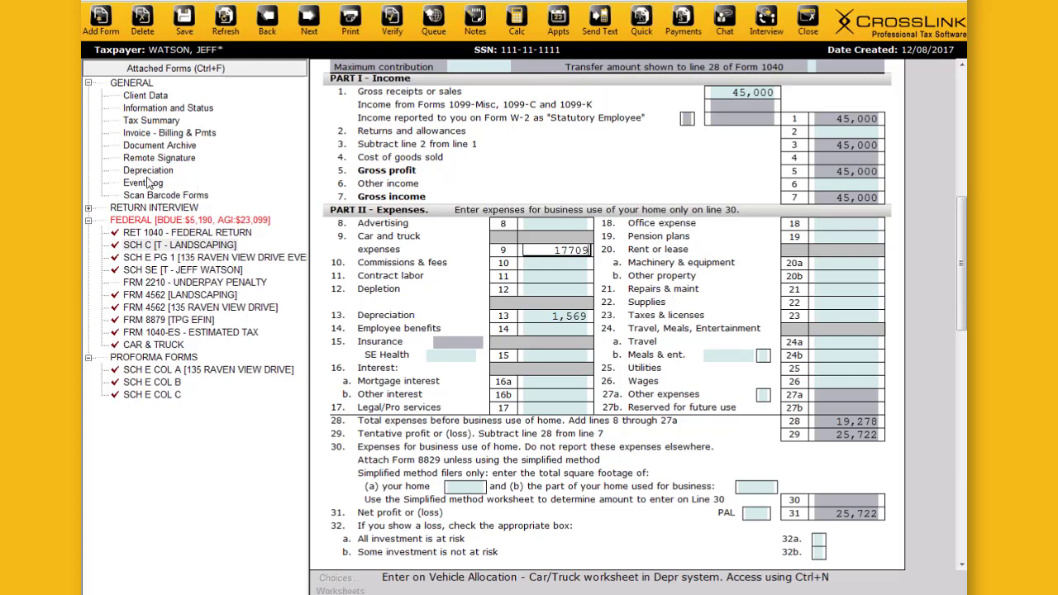
Step: Add a new Vehicle Allocation asset named HONDA, using the class Gas-powered Automobiles under 6000 lb
double_click(147, 174)
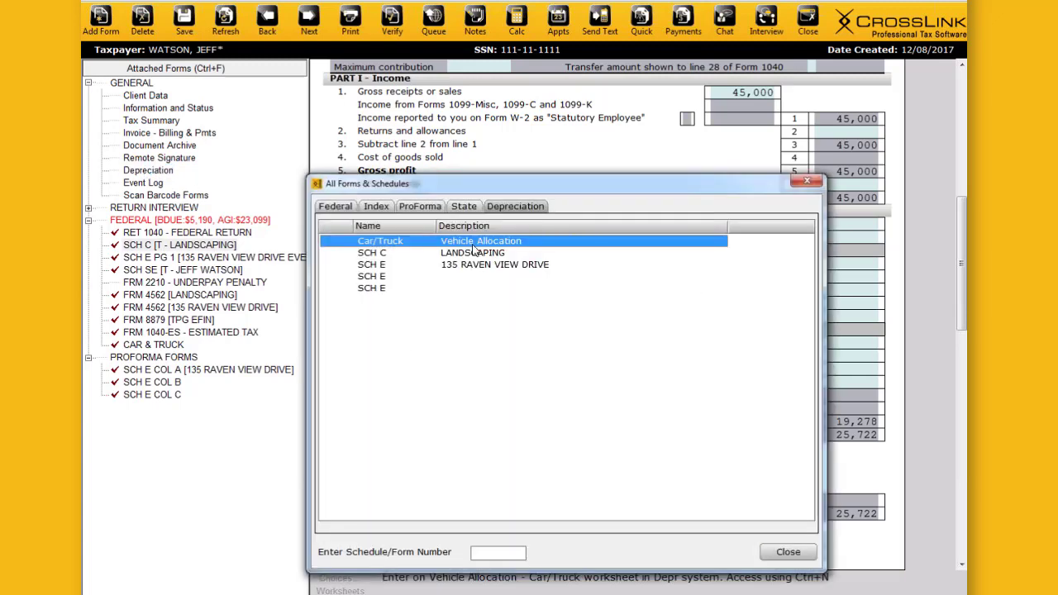
double_click(465, 243)
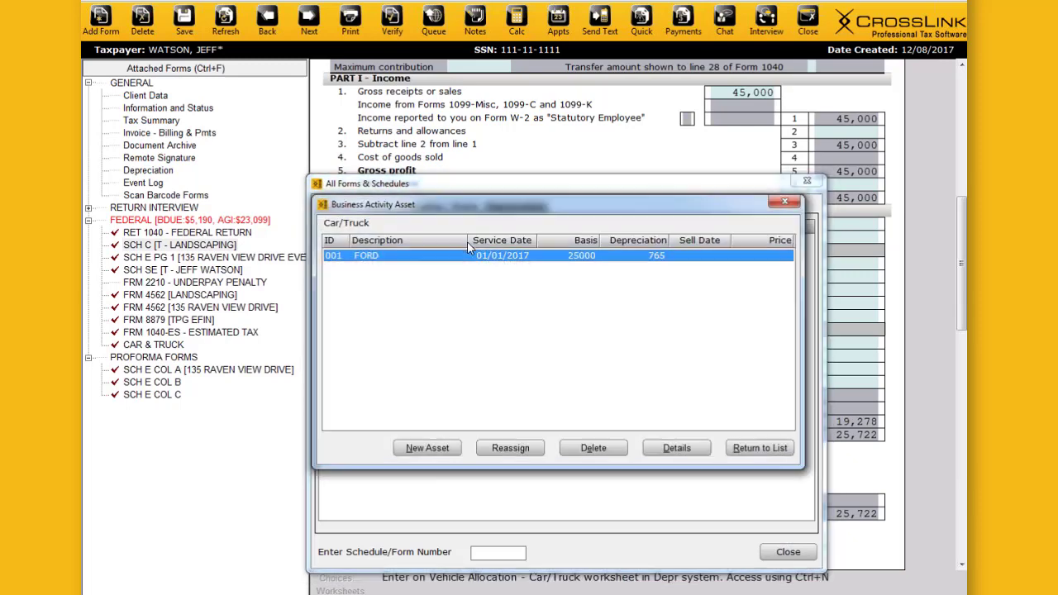
left_click(448, 450)
type("HONDA")
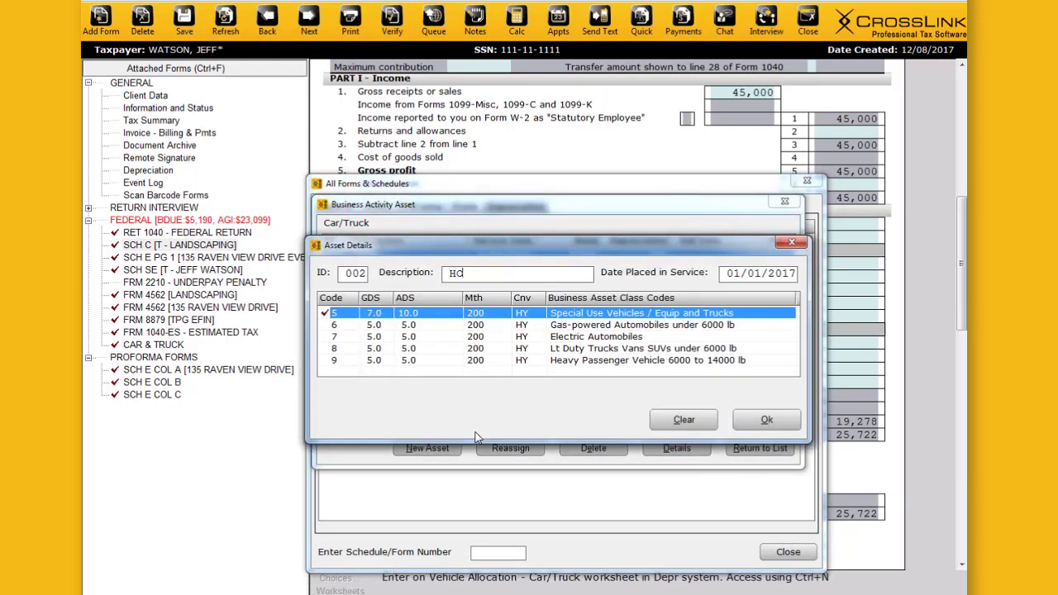
left_click(584, 338)
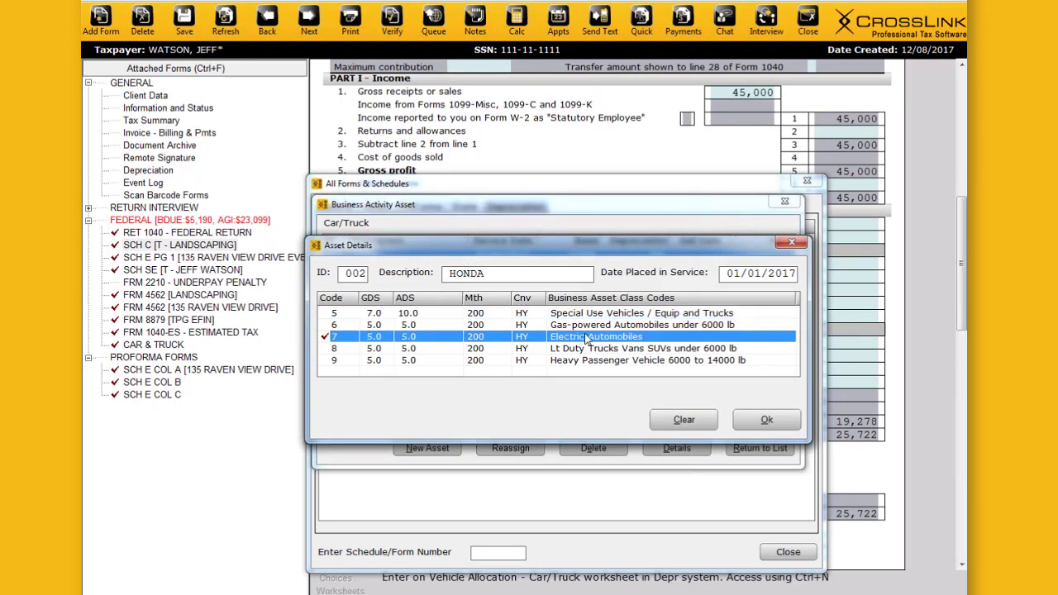
left_click(588, 326)
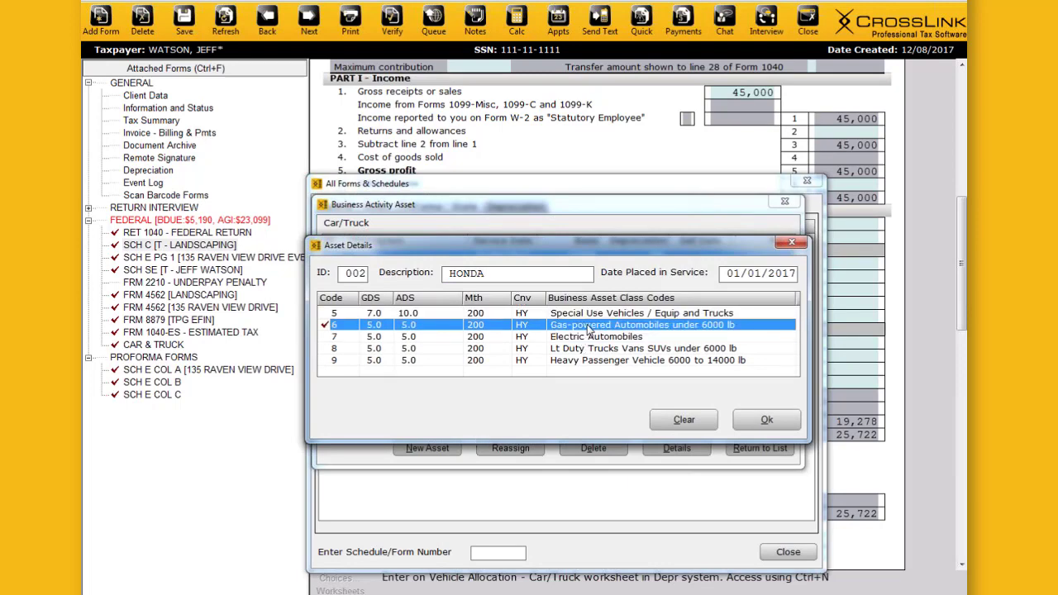
double_click(588, 326)
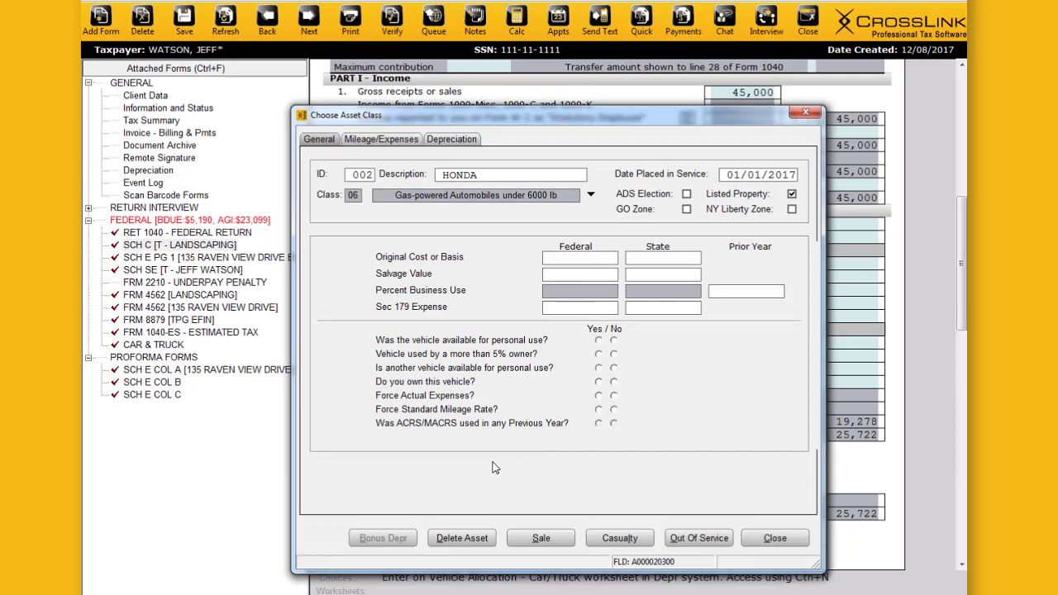
Step: Set HONDA's cost basis to 16000, answer Yes to personal use, 5% owner, another vehicle and ownership, and No to forcing actual expenses or standard mileage
type("16000")
left_click(599, 340)
left_click(599, 354)
left_click(599, 368)
left_click(613, 395)
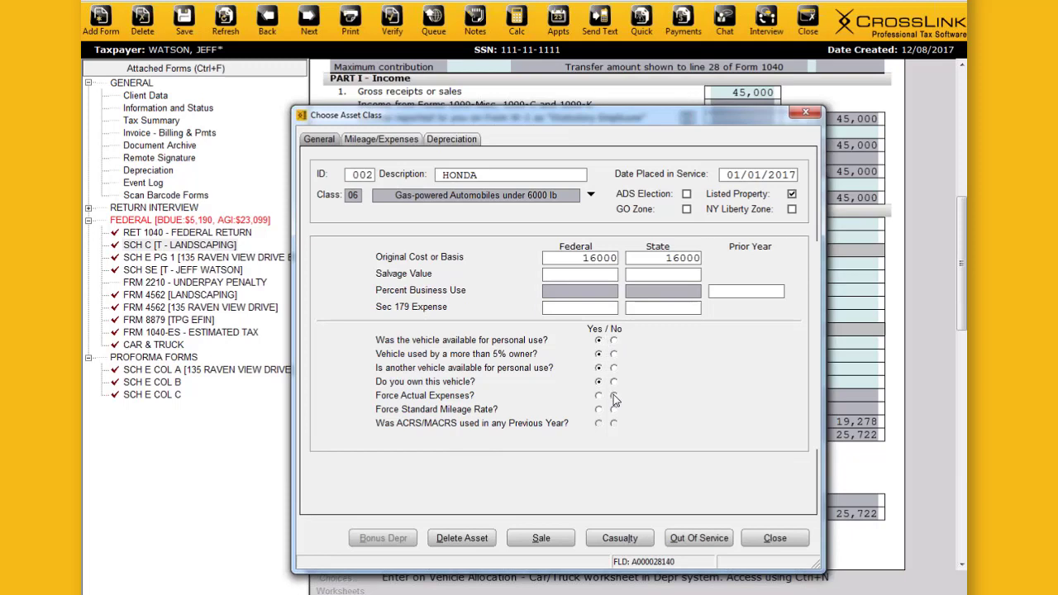
left_click(614, 409)
left_click(614, 423)
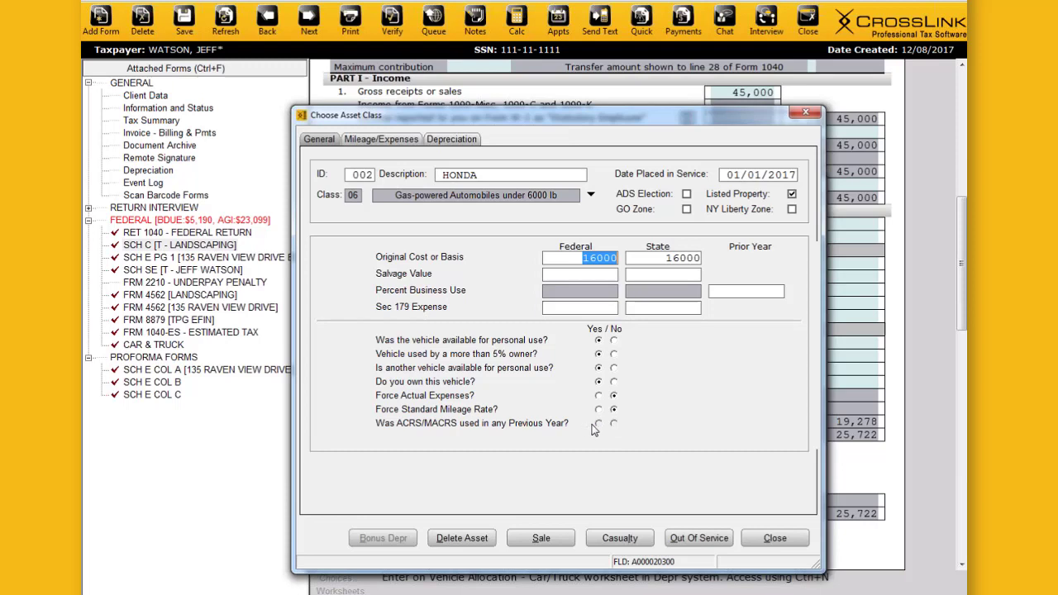
Step: Set the HONDA's total vehicle mileage to 10000 and its total commute mileage to 2000
left_click(378, 141)
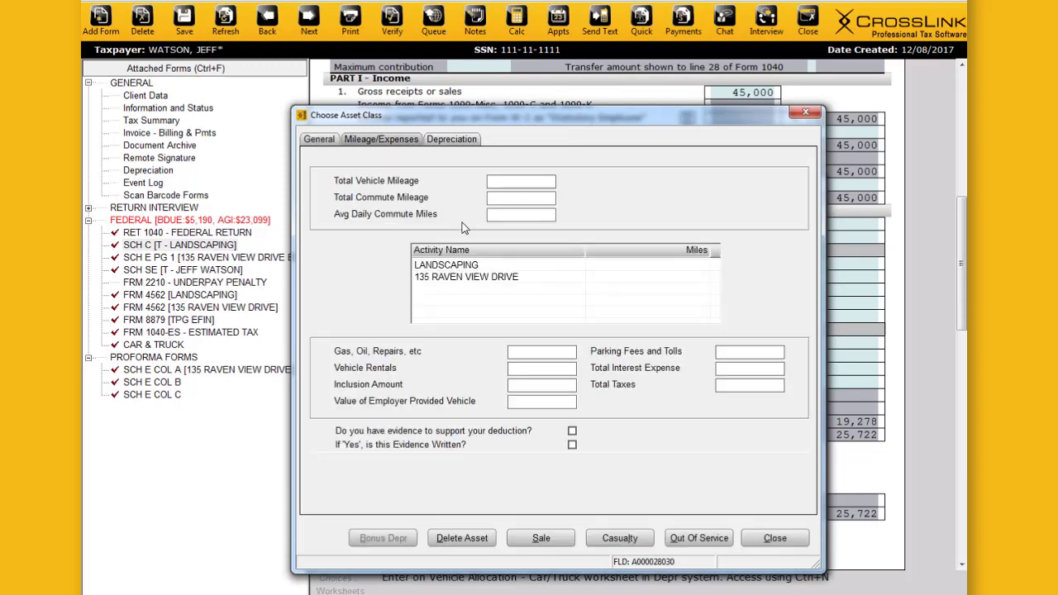
type("10000")
key("Tab")
type("2000")
key("Tab")
Step: Allocate 2500 of the HONDA's miles to LANDSCAPING and 550 to the Schedule E rental property
left_click(672, 269)
type("2500")
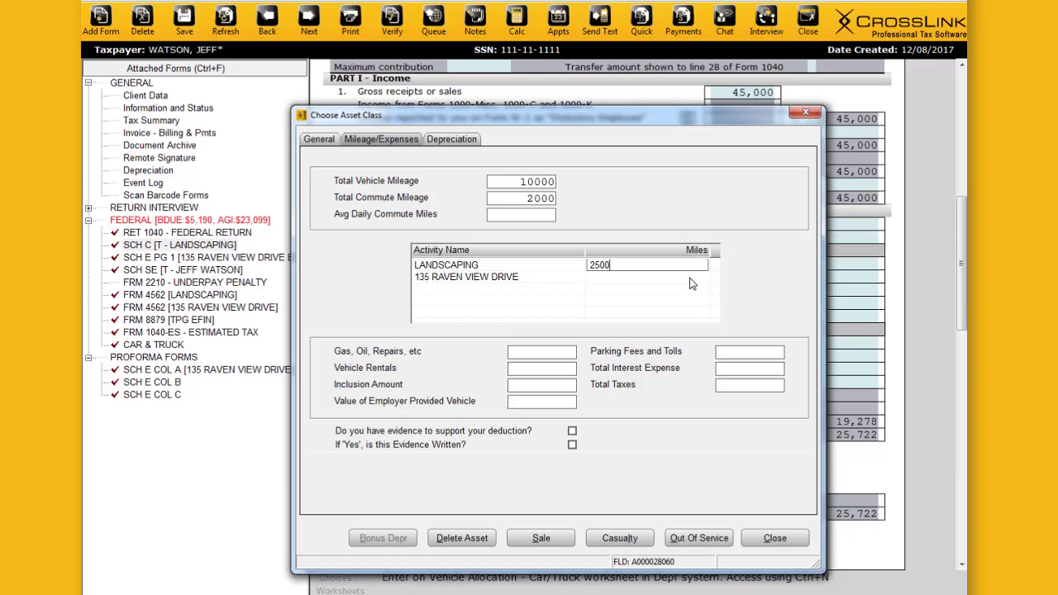
key("Return")
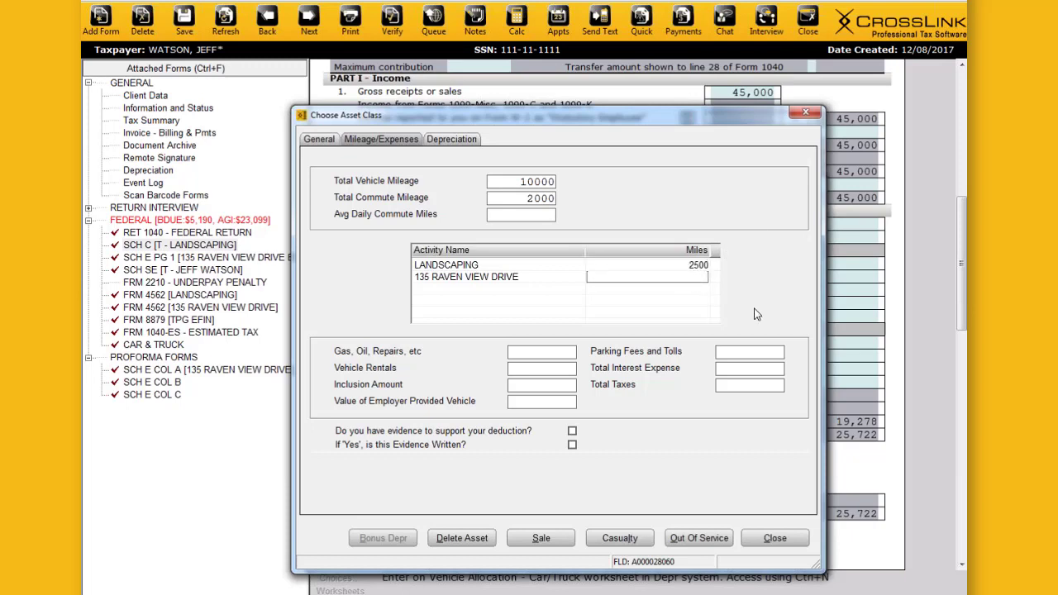
type("550")
key("Return")
Step: Enter 550 for gas, oil and repairs and 2000 for parking fees and tolls, and mark the deduction evidence as available and written
left_click(561, 355)
type("550")
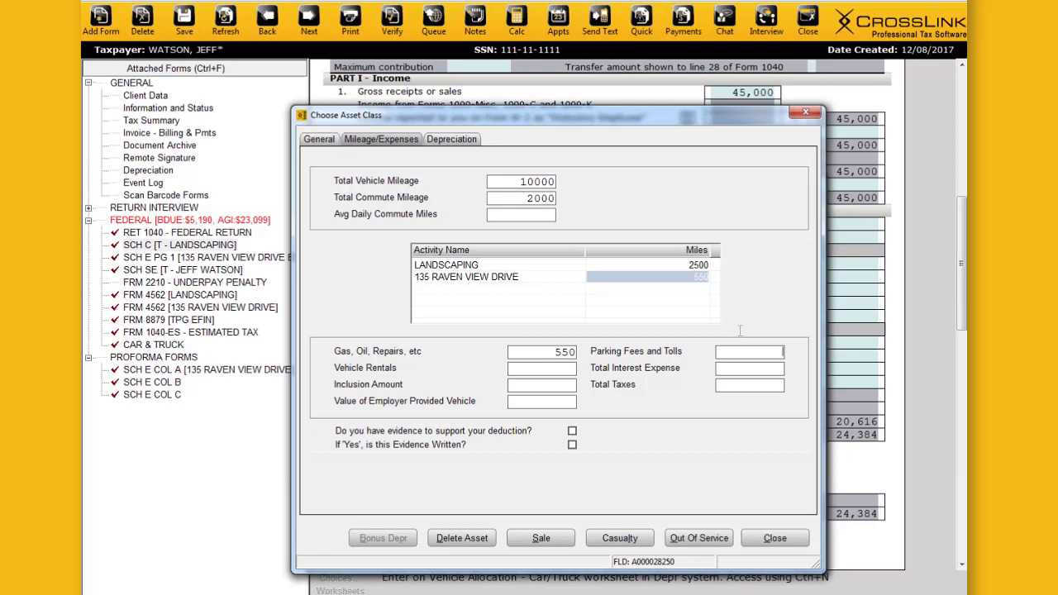
type("2000")
left_click(572, 431)
left_click(572, 445)
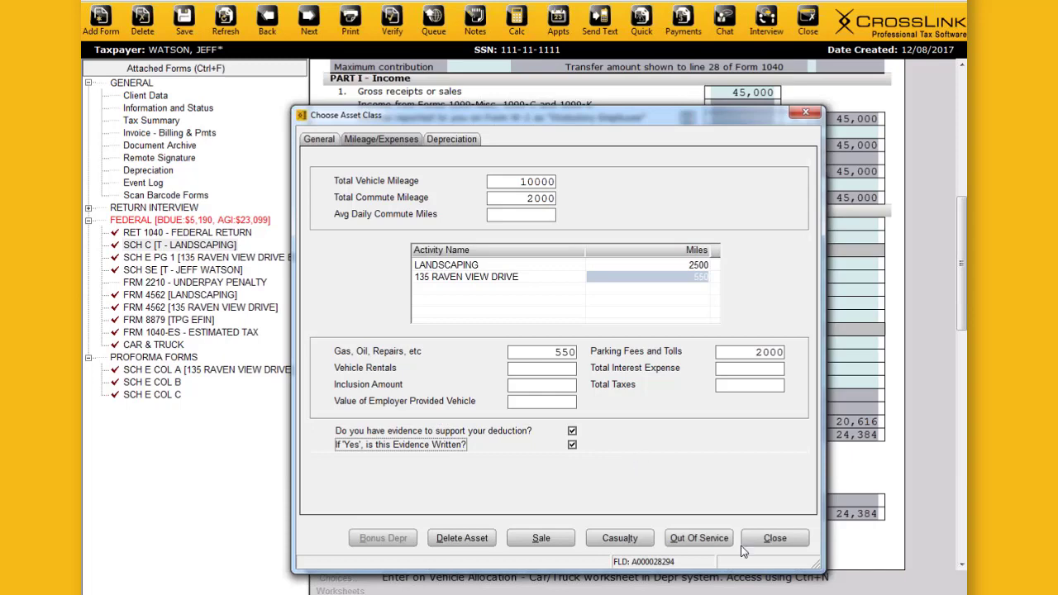
Step: Close the HONDA asset and the depreciation lists, and check the car and truck expenses on line 9 of Schedule C
left_click(775, 539)
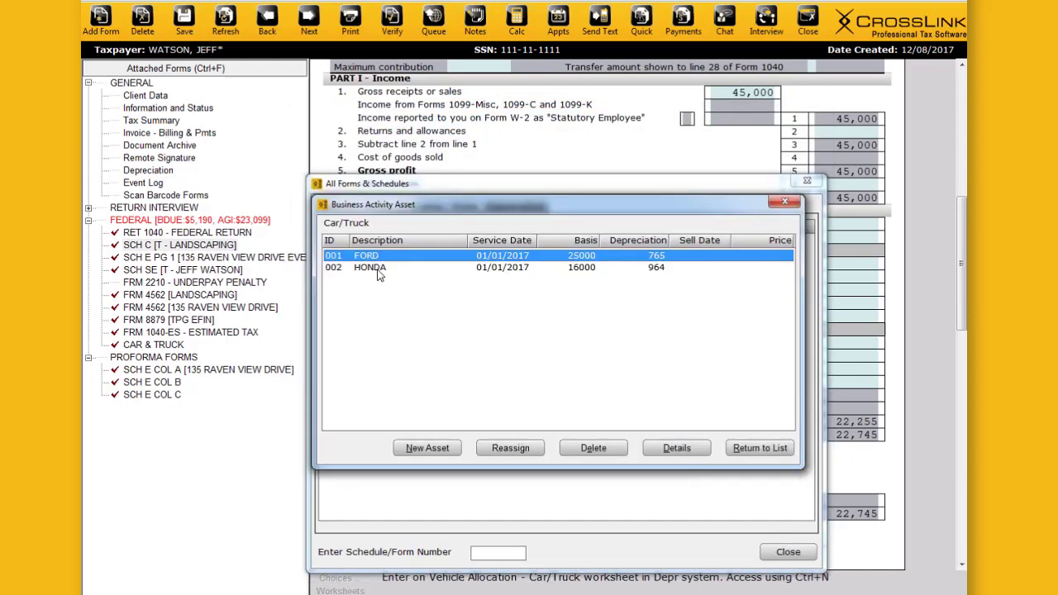
left_click(786, 450)
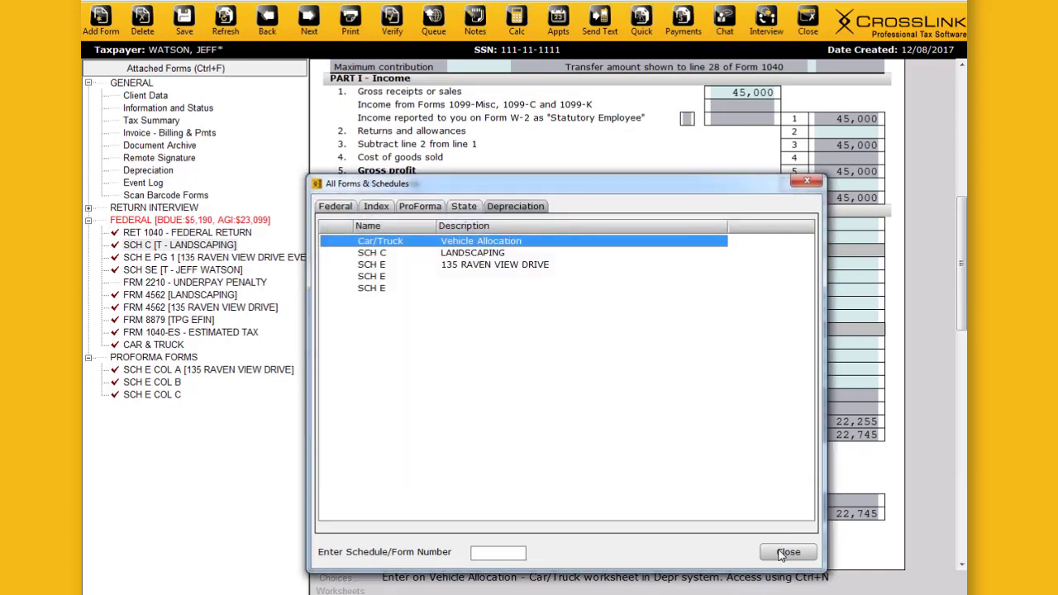
left_click(782, 551)
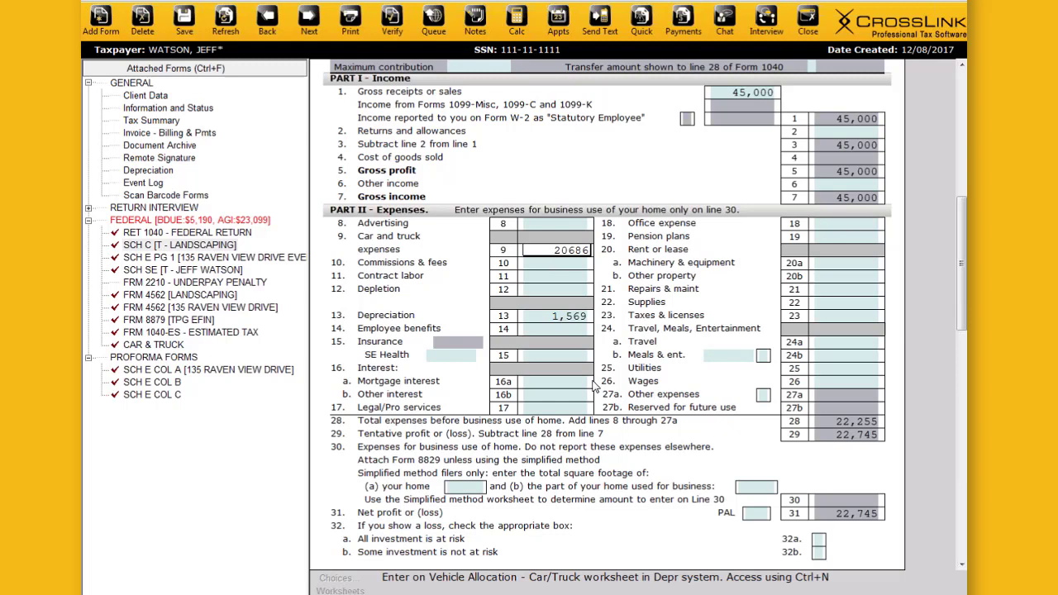
Step: In Part IV of the LANDSCAPING Schedule C, mark the box that carries the vehicle mileage to line 9
left_click(161, 172)
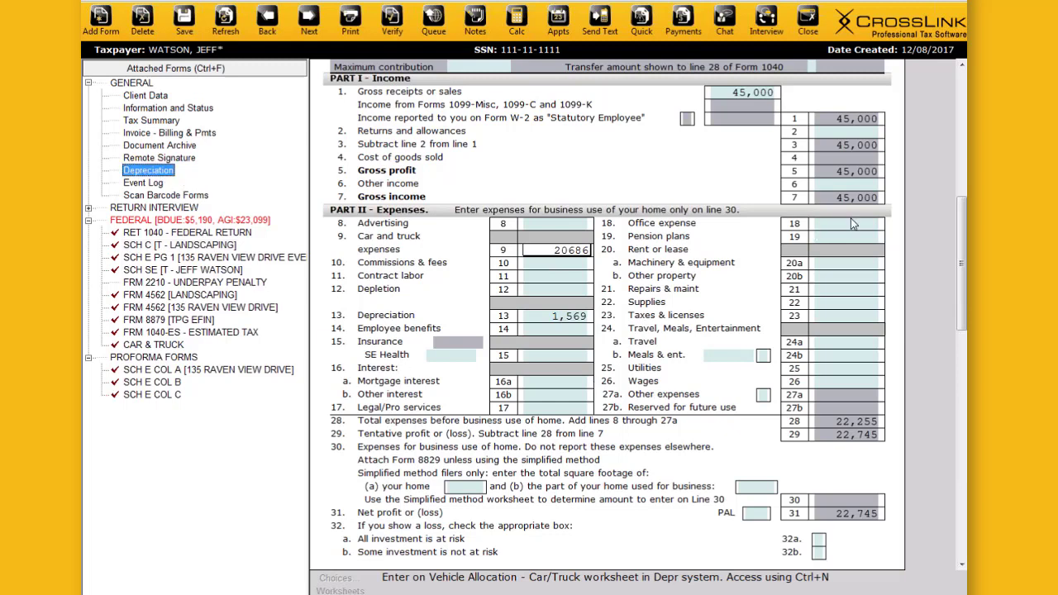
left_click_drag(962, 247, 961, 119)
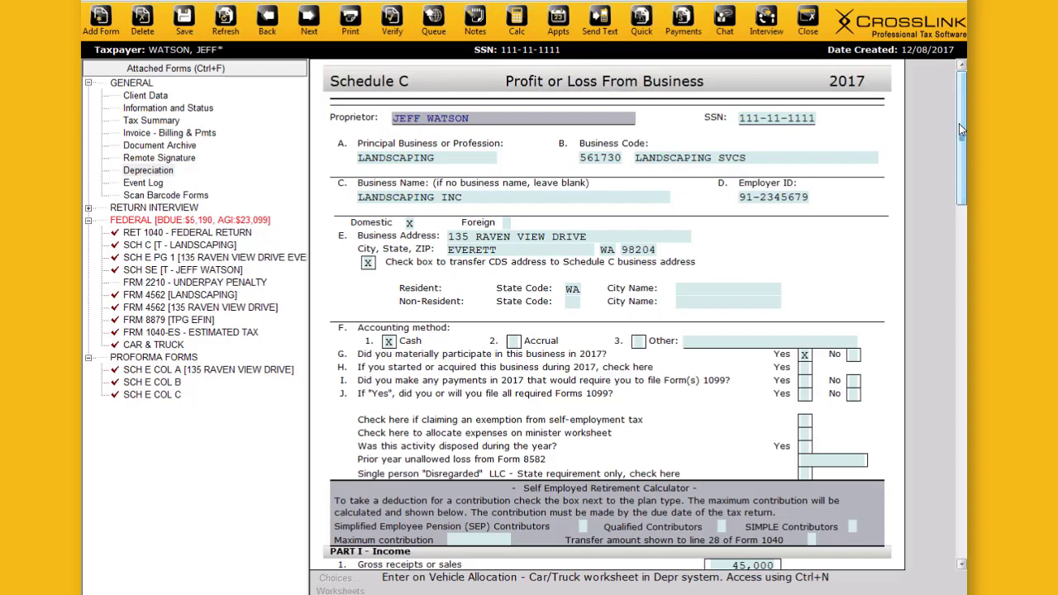
left_click_drag(959, 123, 948, 413)
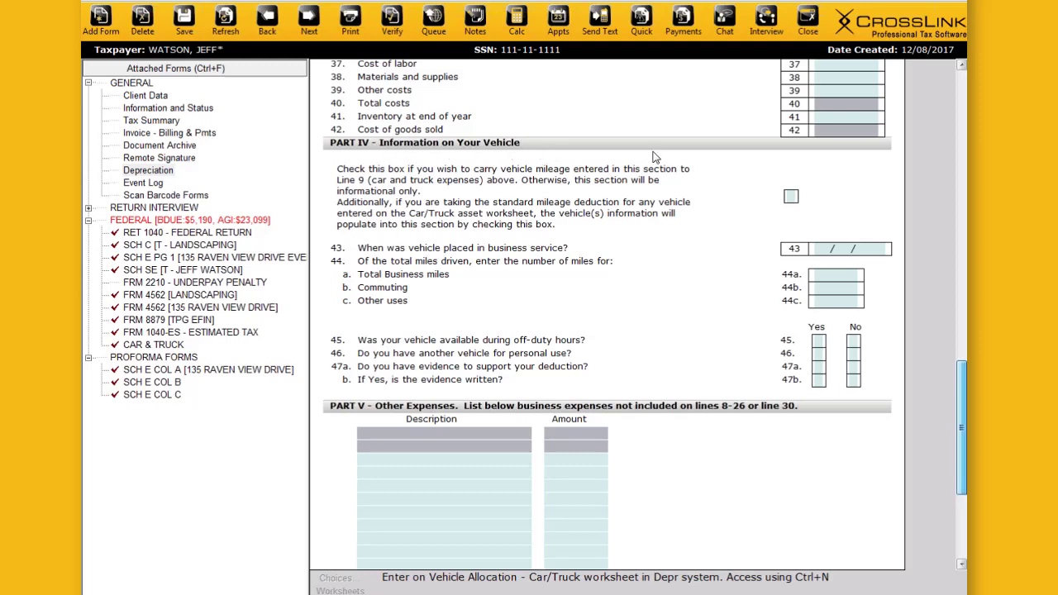
left_click(794, 198)
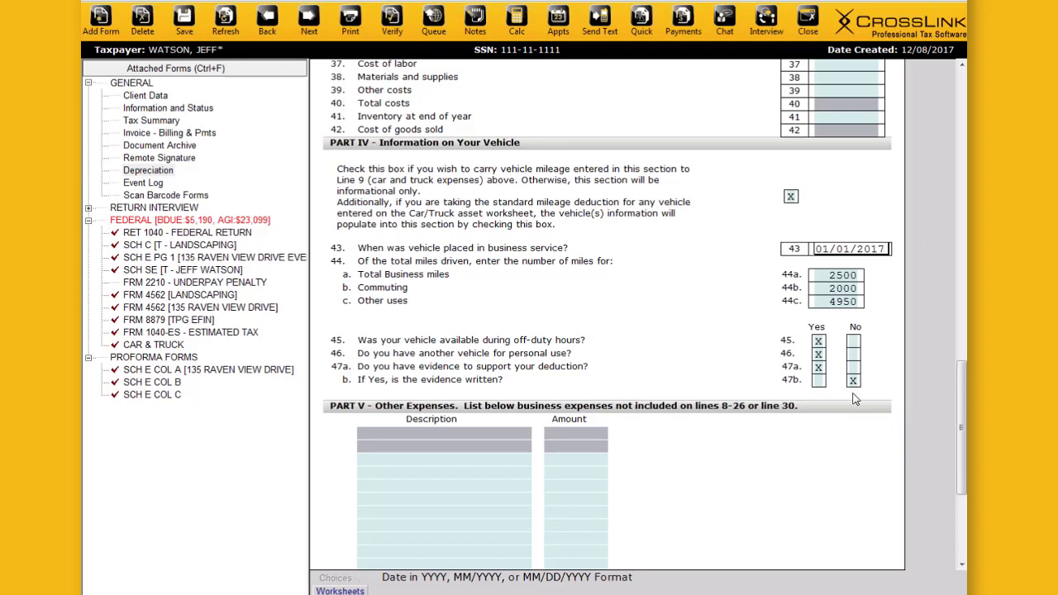
left_click(155, 171)
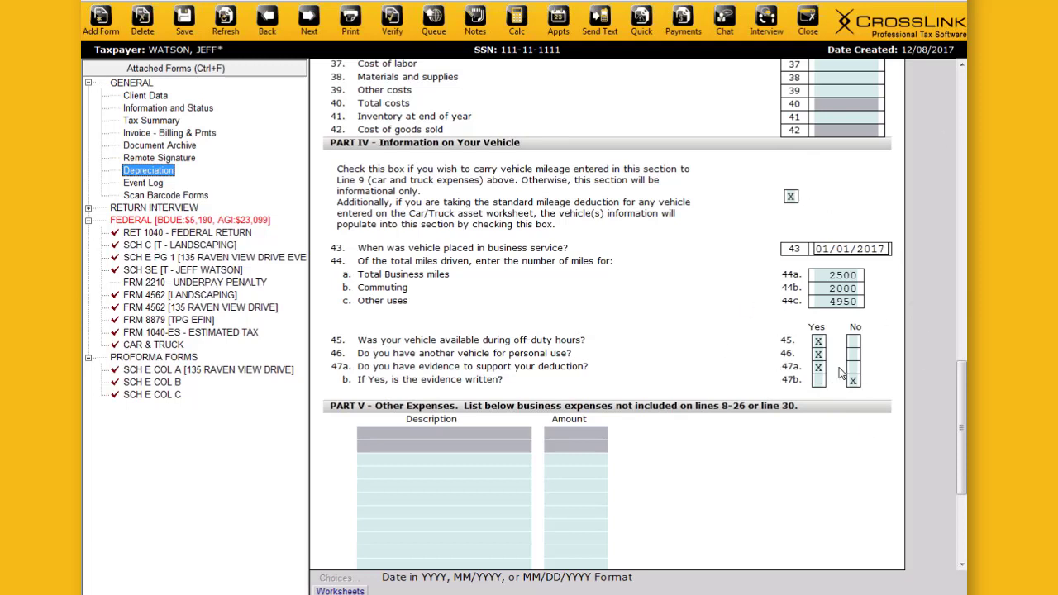
left_click(145, 247)
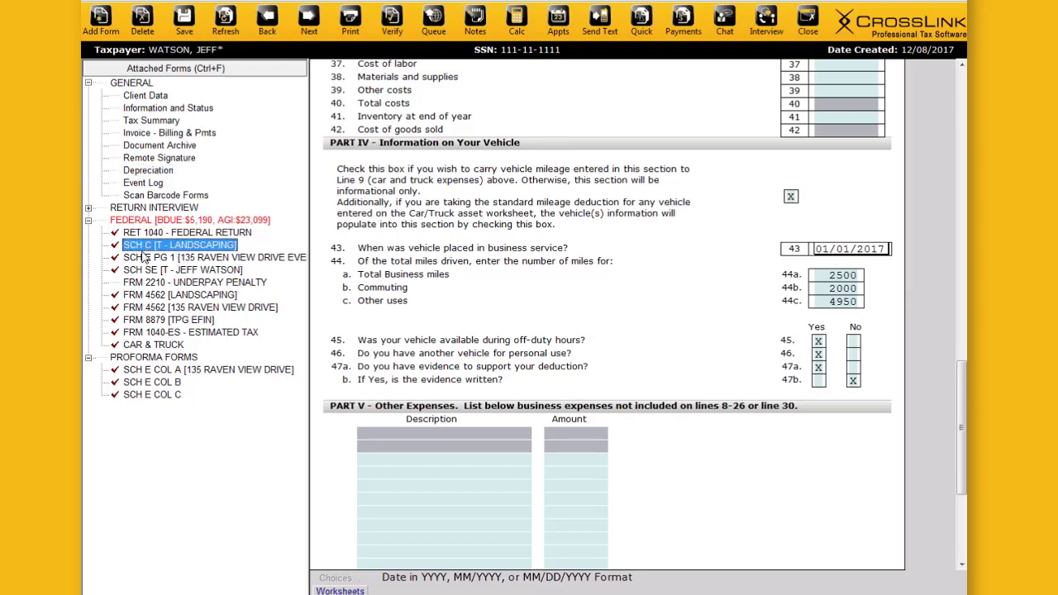
left_click(145, 260)
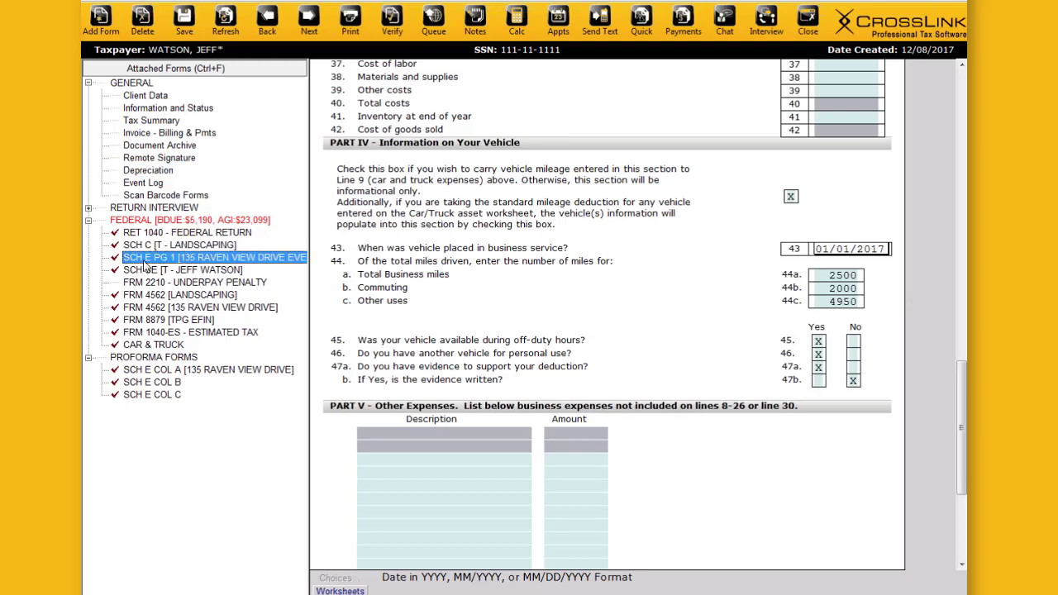
left_click(139, 170)
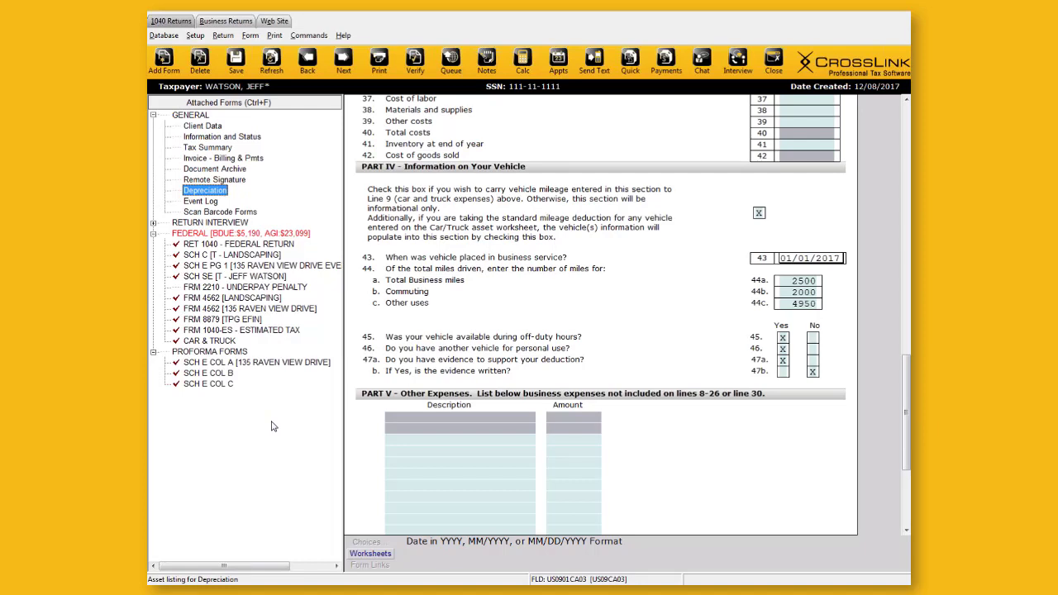
Step: Verify the return, and view the Print Final Return options without printing
left_click(415, 59)
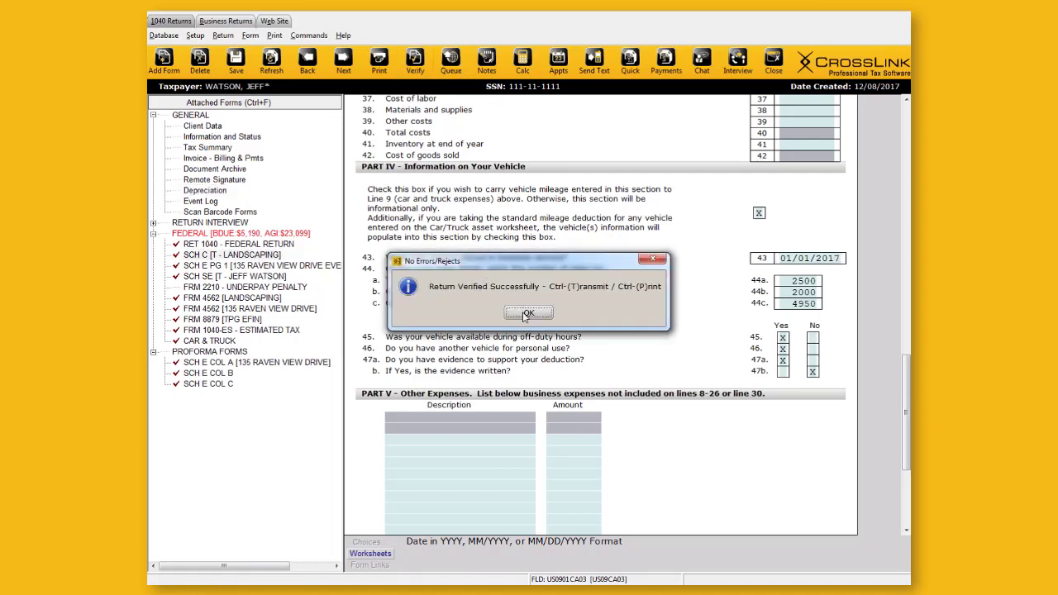
left_click(527, 314)
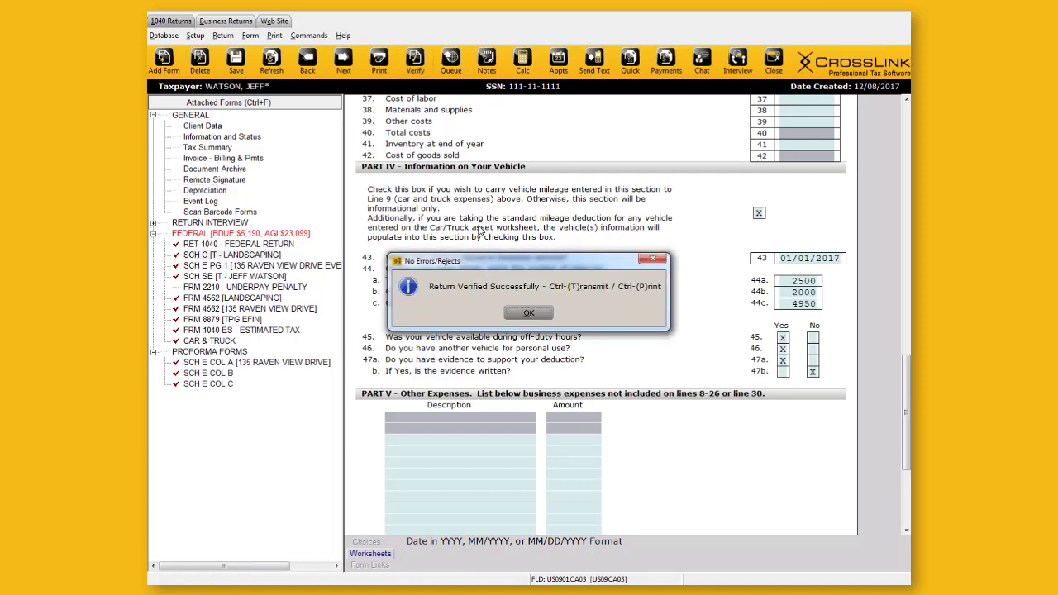
left_click(380, 61)
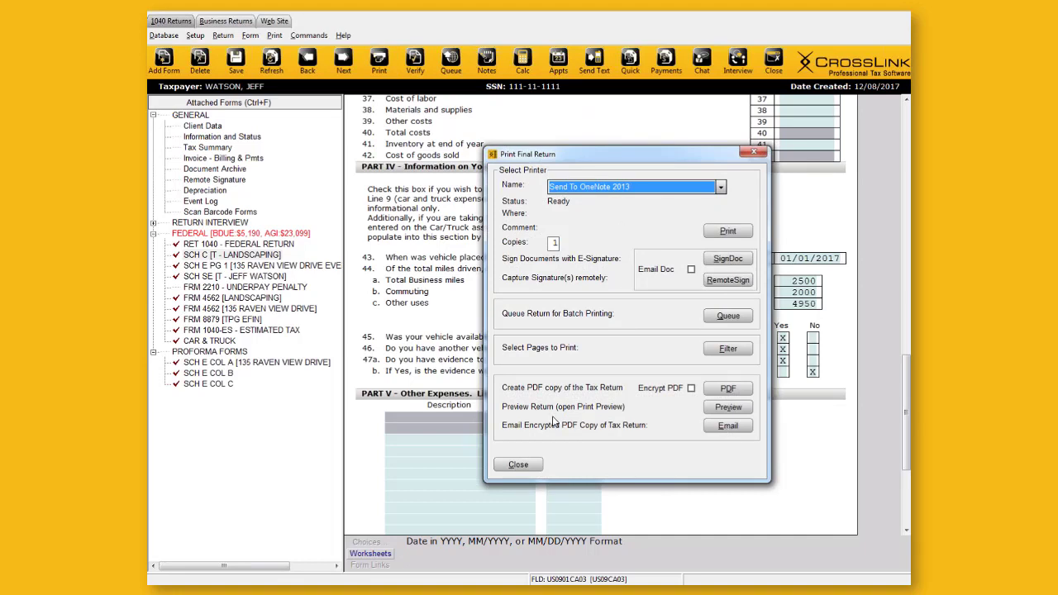
left_click_drag(690, 149, 644, 139)
left_click(708, 142)
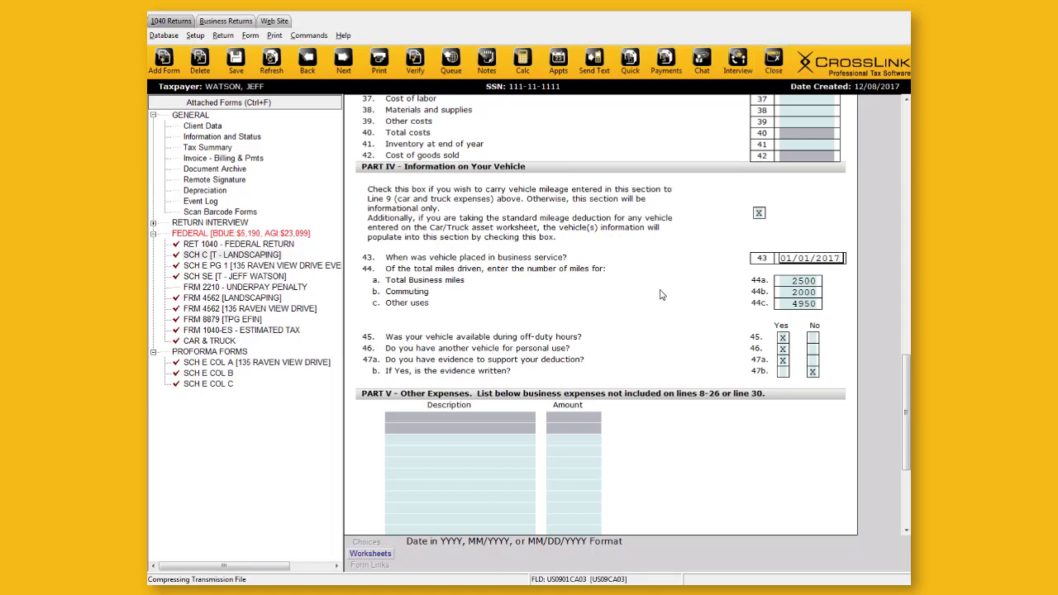
Step: Open the Client Data form, view the list of all federal forms and schedules, and select Schedule E page 1
scroll(661, 295, "up", 10)
scroll(661, 295, "up", 6)
left_click(203, 127)
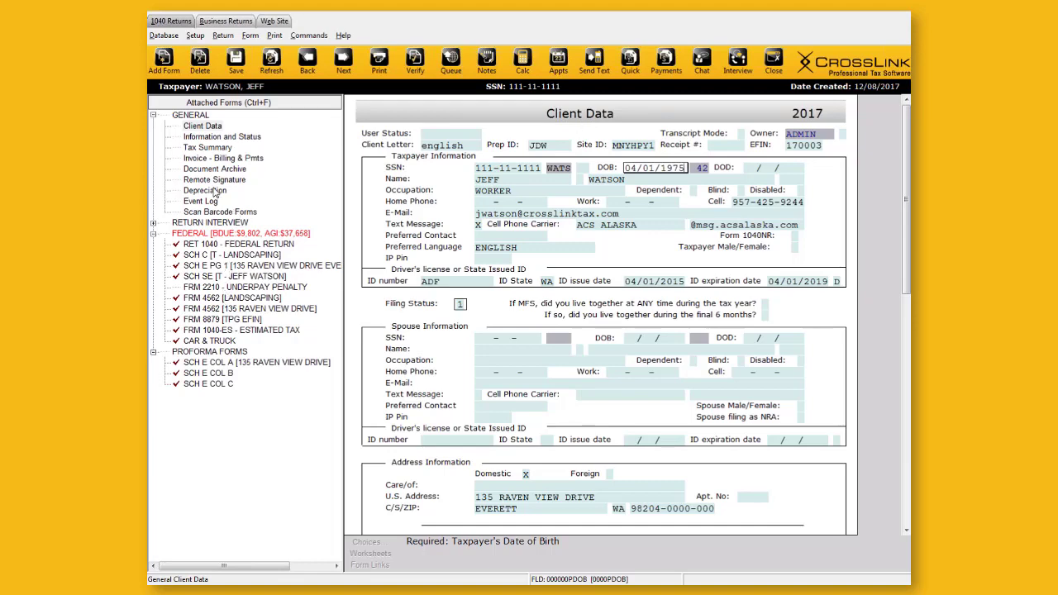
left_click(164, 59)
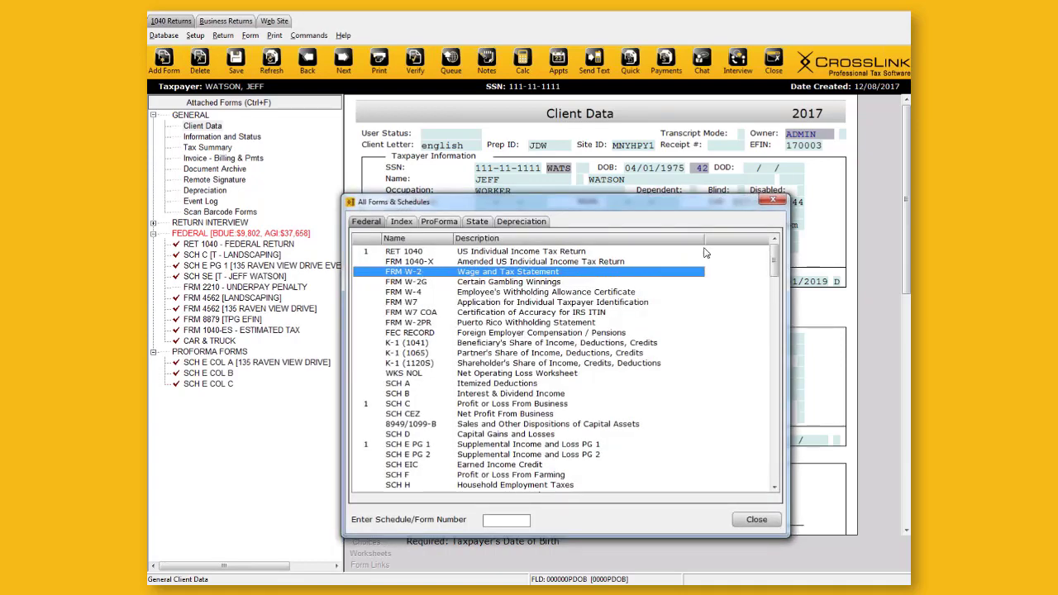
left_click(773, 200)
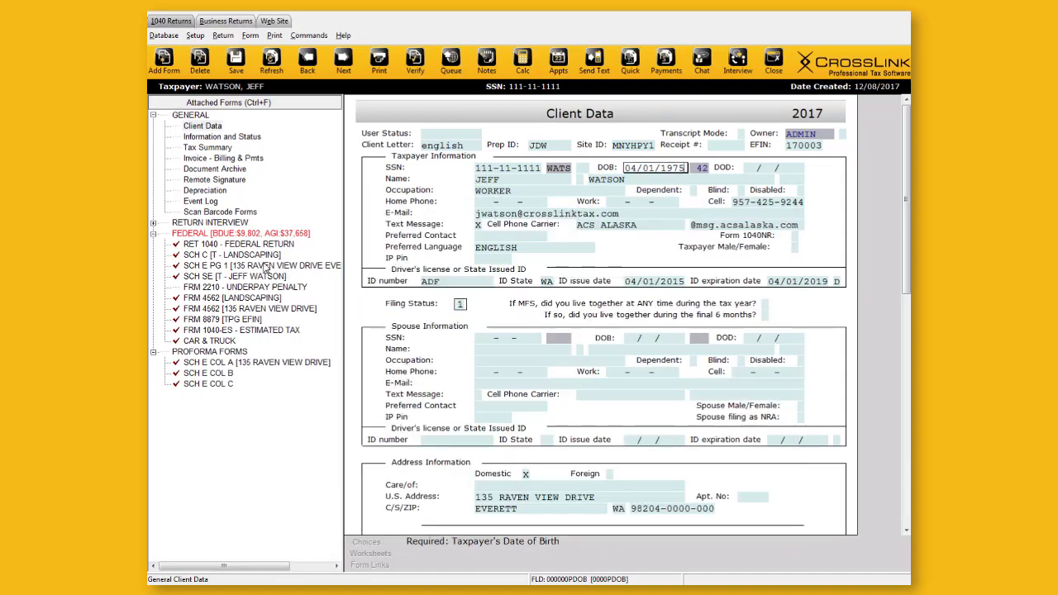
left_click(250, 266)
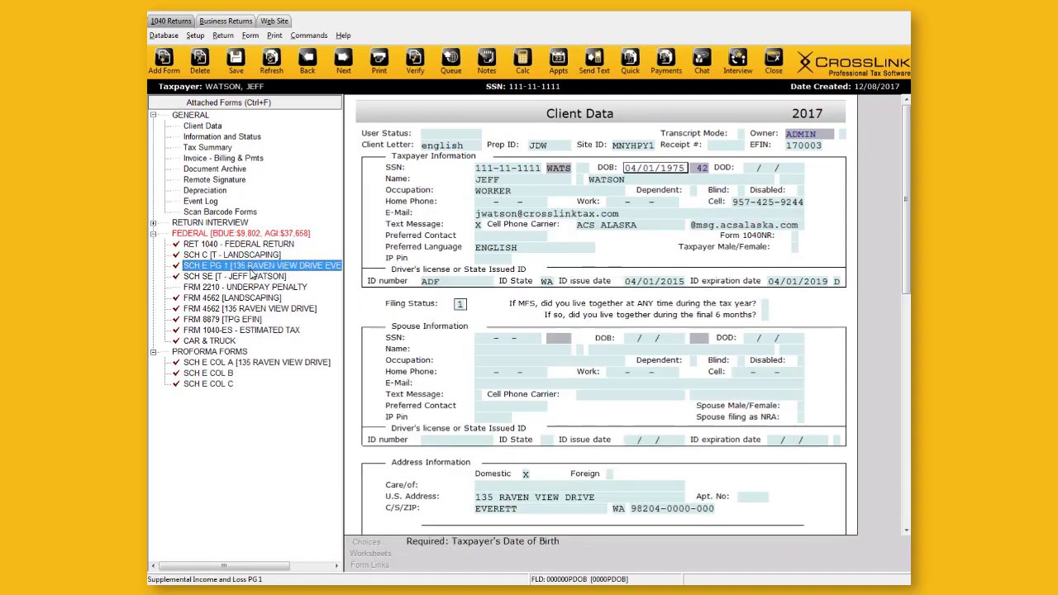